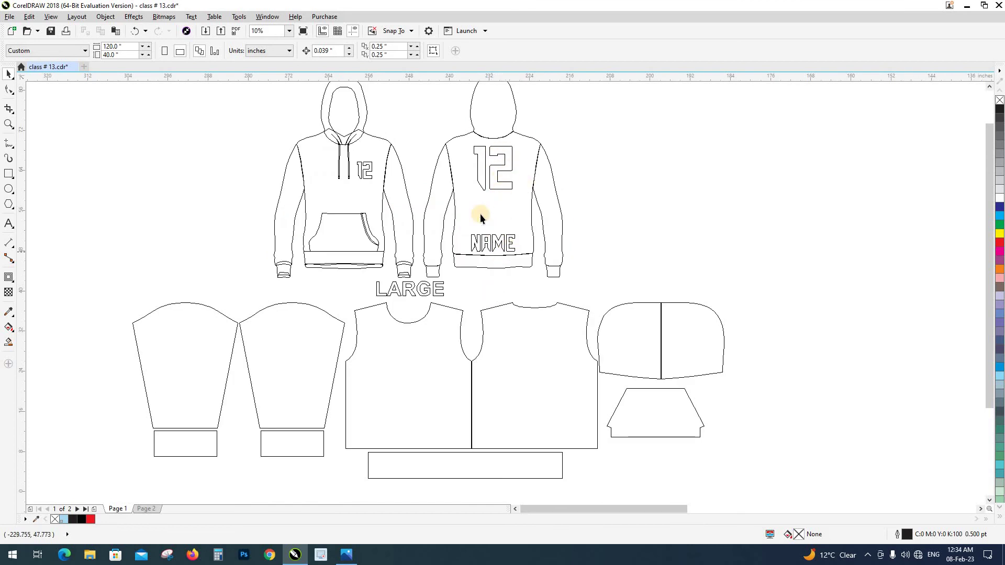
# Step: Delete the separate number 12 from the hoodie's front and the number 12 and NAME text from its back
pyautogui.click(372, 175)
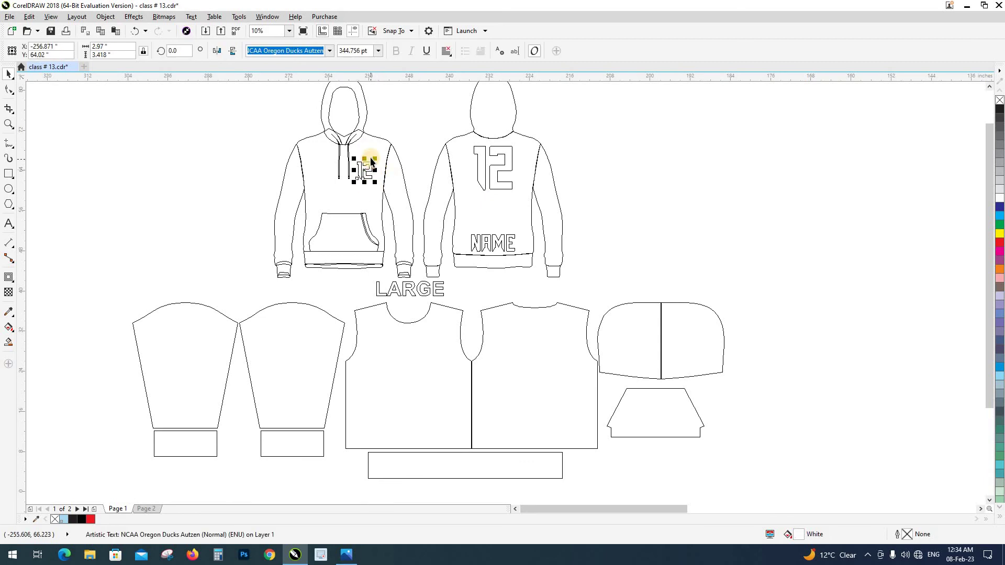
pyautogui.click(368, 149)
pyautogui.click(368, 149)
pyautogui.press('Delete')
pyautogui.click(482, 161)
pyautogui.click(487, 213)
pyautogui.press('Delete')
pyautogui.click(482, 239)
pyautogui.press('Delete')
pyautogui.click(631, 217)
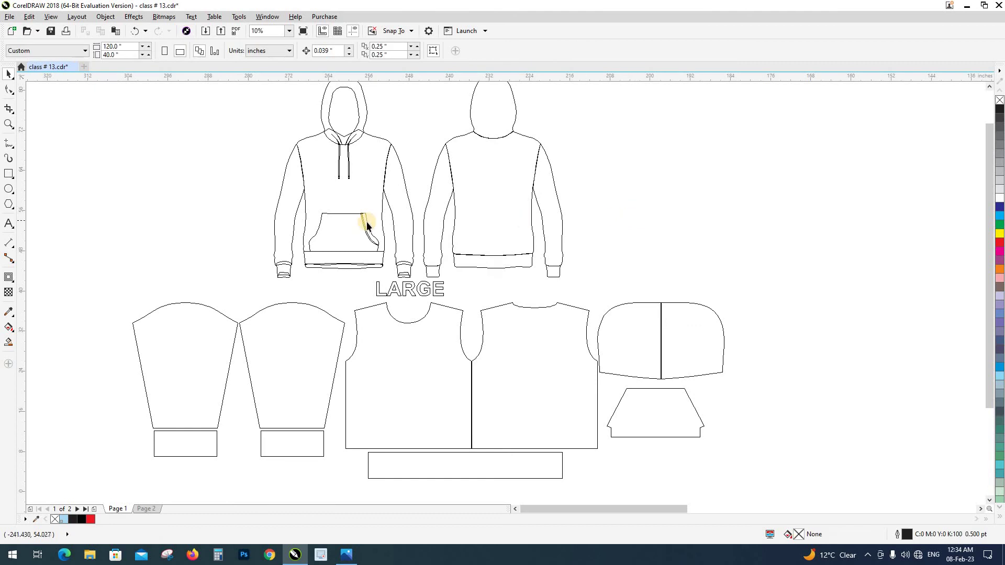
pyautogui.click(339, 226)
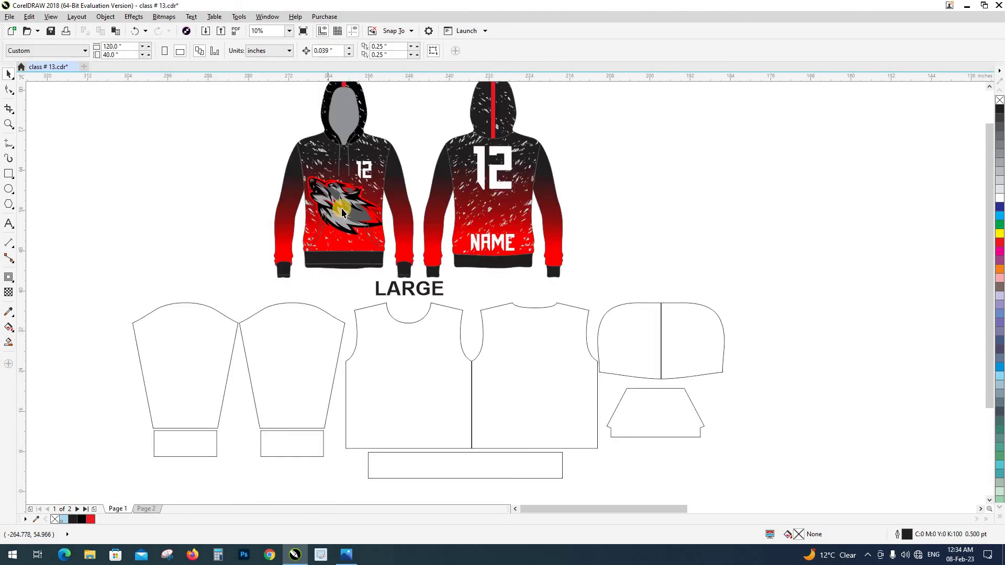
pyautogui.click(346, 203)
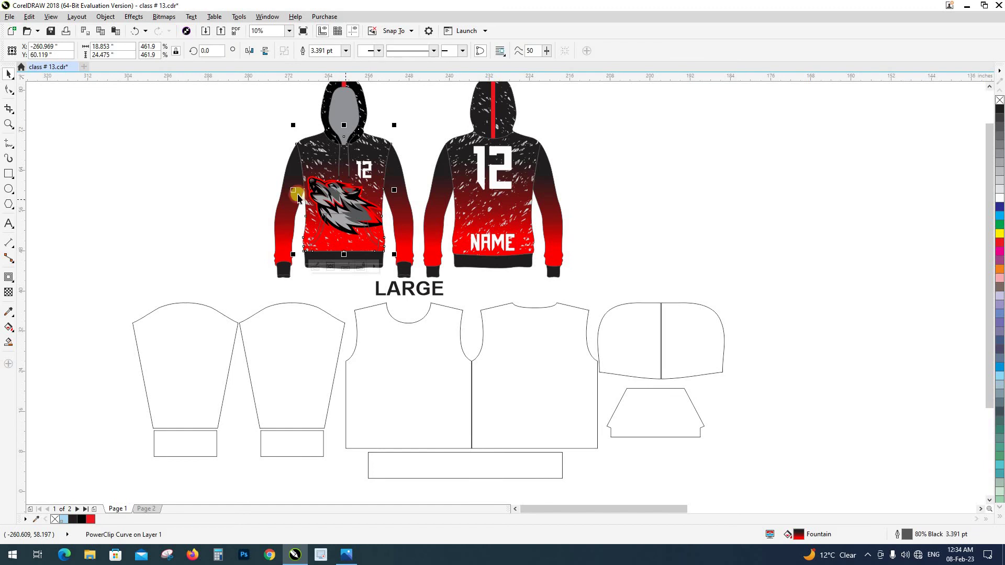
pyautogui.click(253, 242)
pyautogui.scroll(-1, 254, 240)
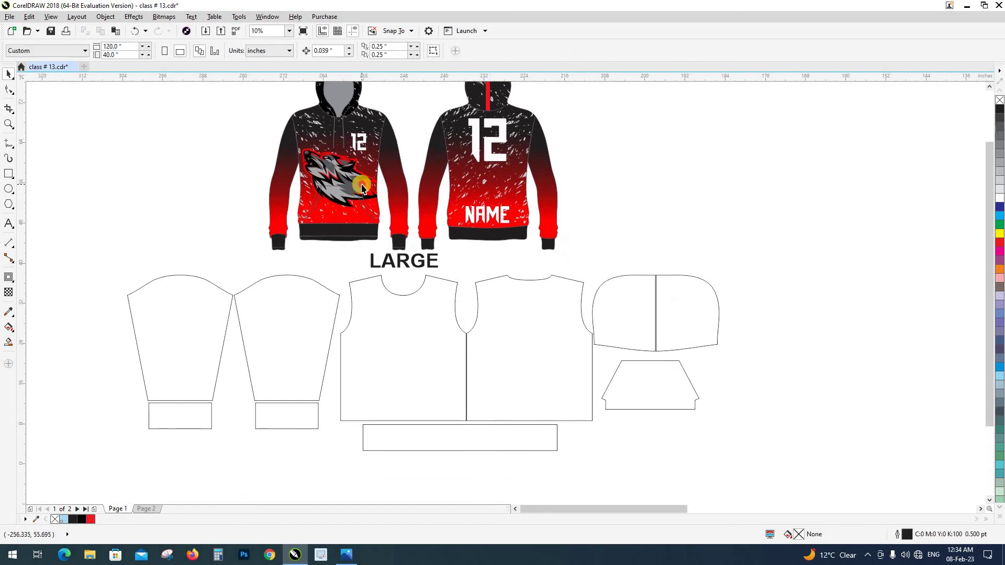
pyautogui.click(352, 180)
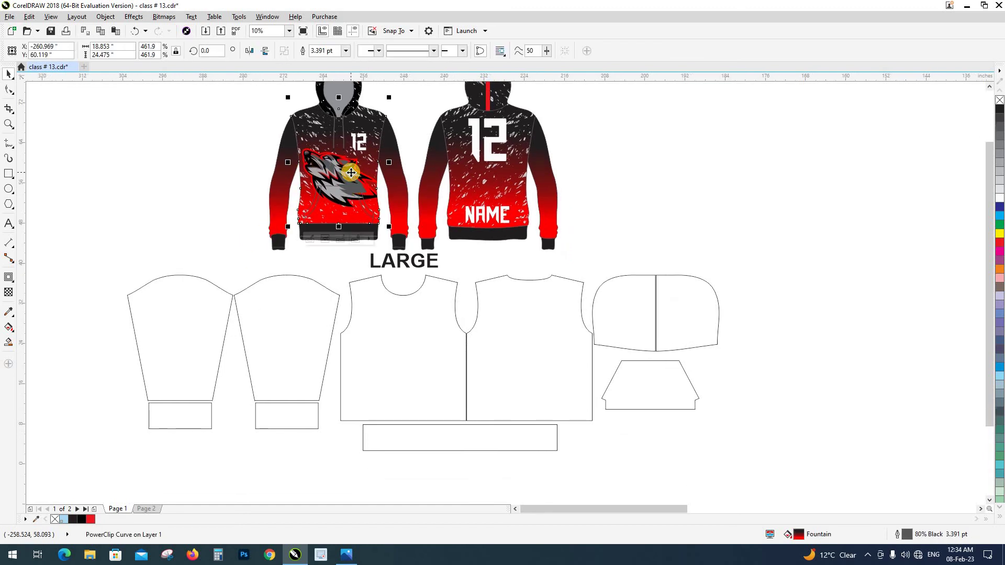
pyautogui.click(254, 157)
pyautogui.scroll(1, 310, 174)
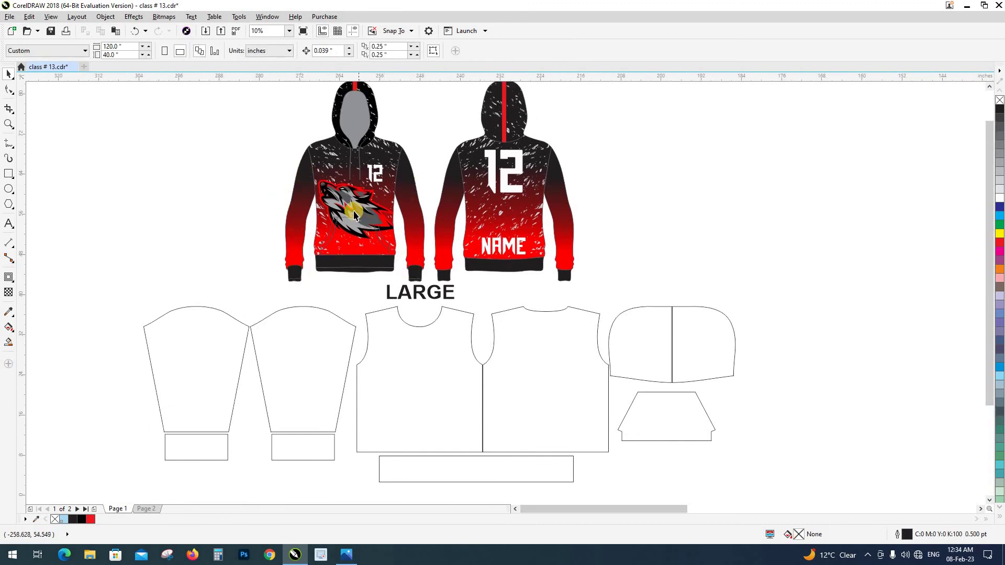
# Step: Place a copy of the mockup's front body artwork beside the hoodie, above the sleeve patterns
pyautogui.moveTo(297, 207); pyautogui.dragTo(232, 209)
pyautogui.hotkey('ctrl', 'z')
pyautogui.click(338, 174)
pyautogui.moveTo(339, 174); pyautogui.dragTo(183, 222)
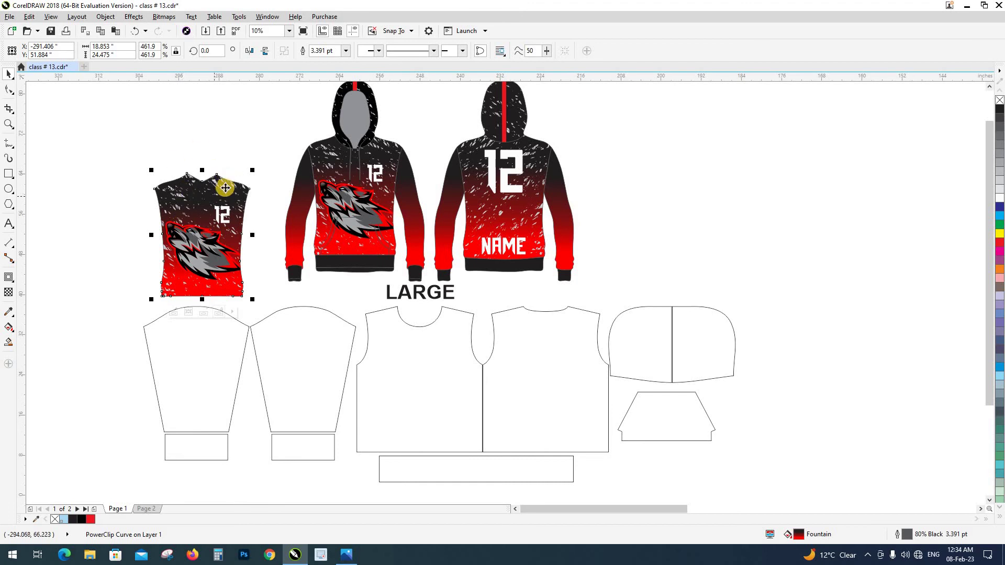
# Step: Move the sleeve and cuff patterns further left and place the front body copy next to the blank front pattern
pyautogui.scroll(-2, 241, 197)
pyautogui.moveTo(245, 199); pyautogui.dragTo(529, 288)
pyautogui.moveTo(214, 338); pyautogui.dragTo(177, 288)
pyautogui.click(477, 296)
pyautogui.moveTo(524, 296); pyautogui.dragTo(270, 293)
pyautogui.press('z')
pyautogui.moveTo(205, 201); pyautogui.dragTo(492, 369)
pyautogui.press('space')
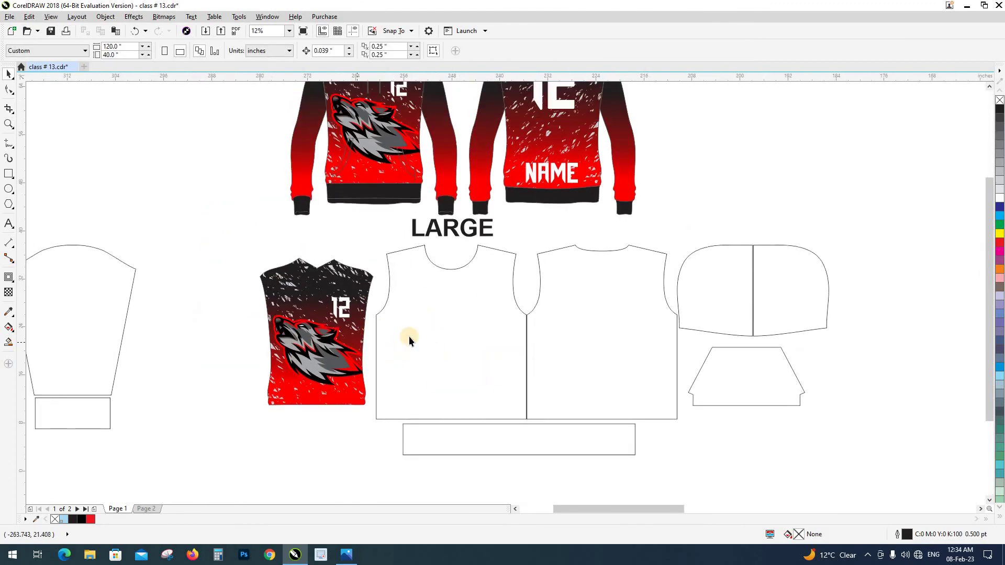
# Step: Scale the front body copy proportionally to the front pattern's height of 29 inches
pyautogui.click(409, 339)
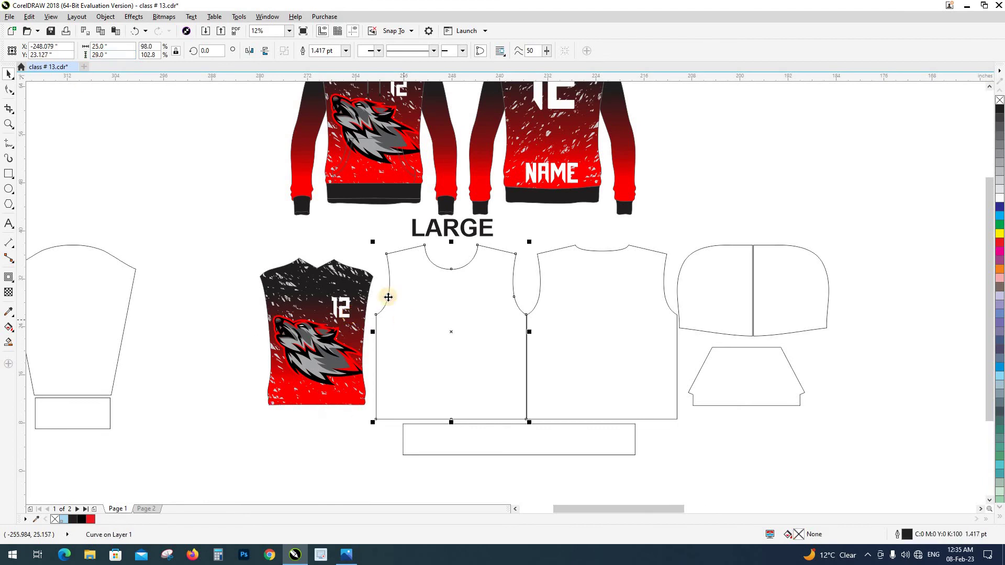
pyautogui.click(105, 54)
pyautogui.click(295, 292)
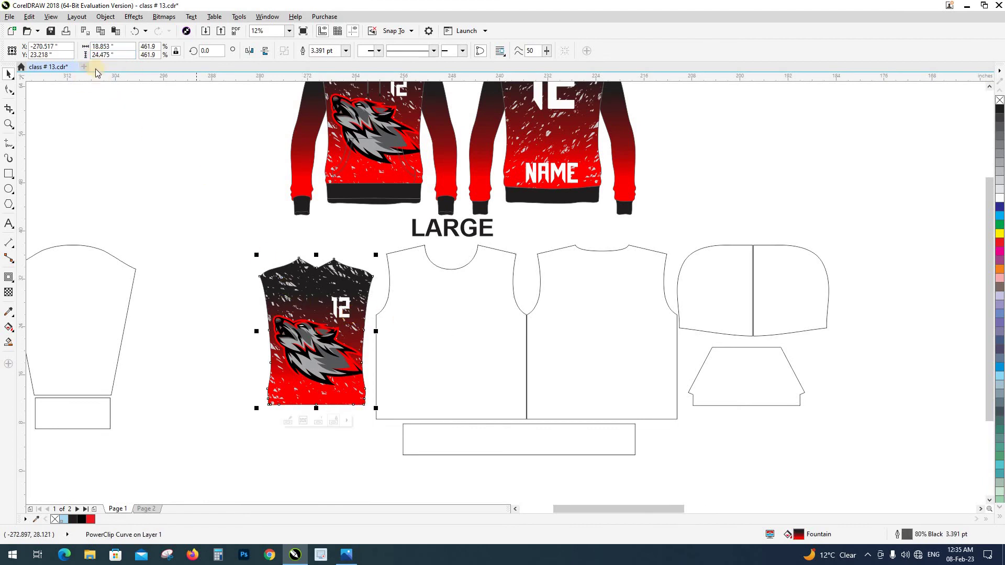
pyautogui.write('29')
pyautogui.press('Return')
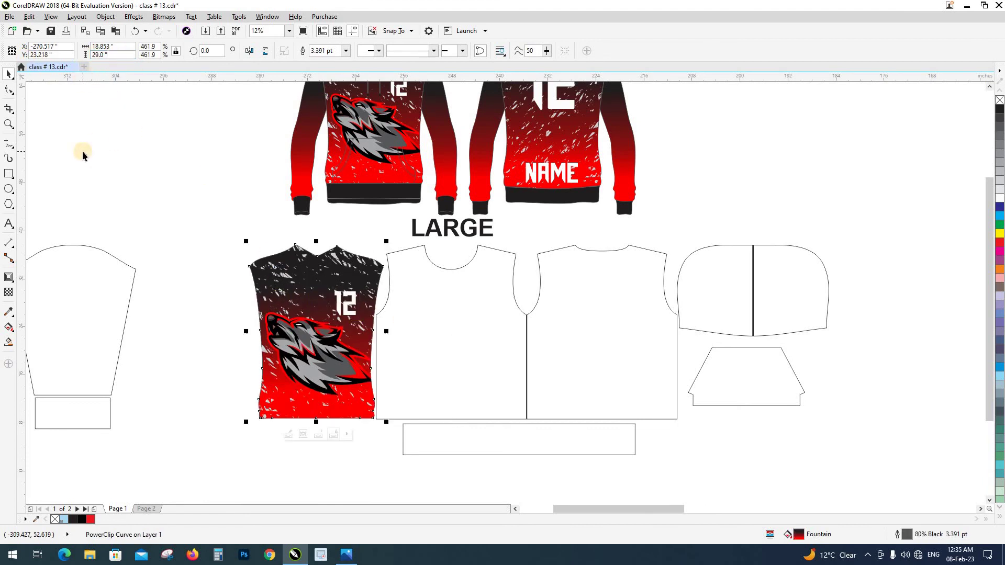
pyautogui.click(215, 275)
# Step: Align the front body copy to the centre of the blank front pattern
pyautogui.click(291, 292)
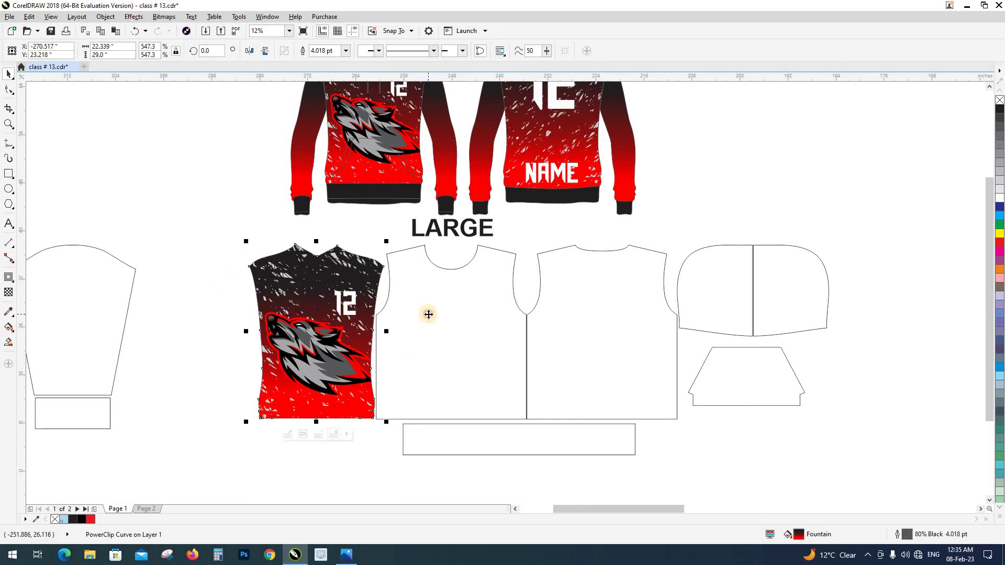
pyautogui.keyDown('shift'); pyautogui.click(429, 314); pyautogui.keyUp('shift')
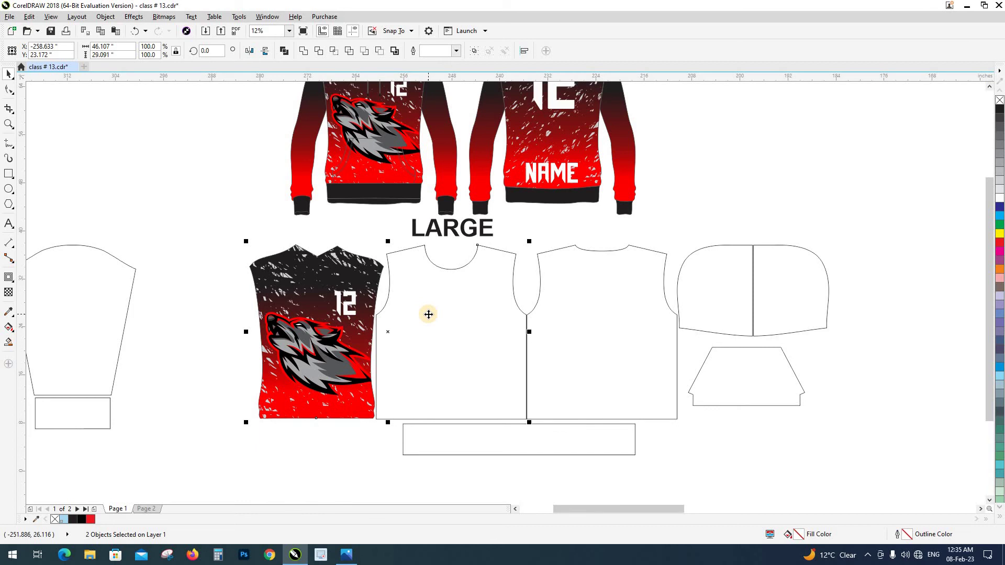
pyautogui.press('c')
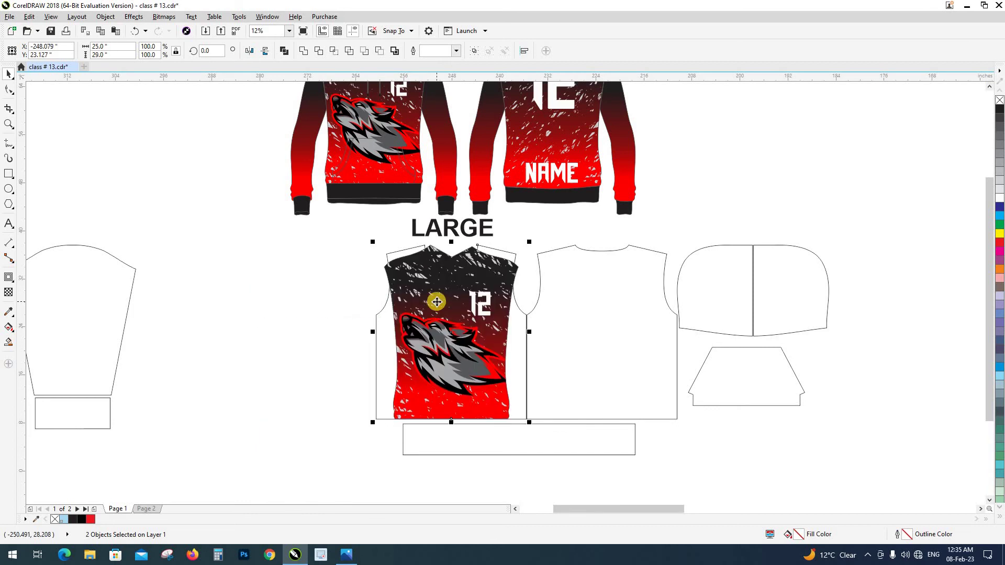
# Step: Set the nudge distance to 30 inches and nudge the front body copy left off the front pattern once
pyautogui.click(111, 46)
pyautogui.doubleClick(101, 47)
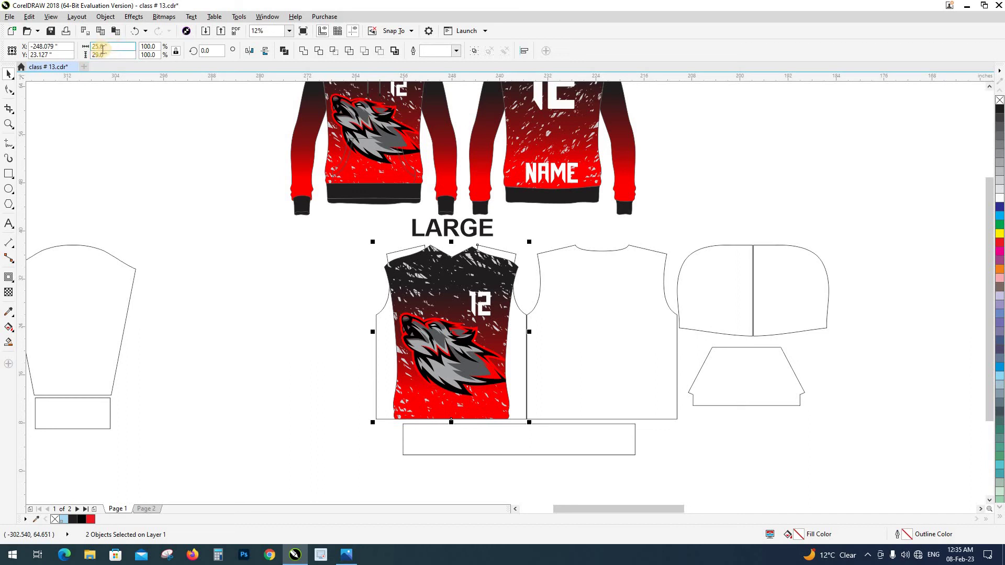
pyautogui.click(124, 75)
pyautogui.click(122, 72)
pyautogui.write('30')
pyautogui.press('Return')
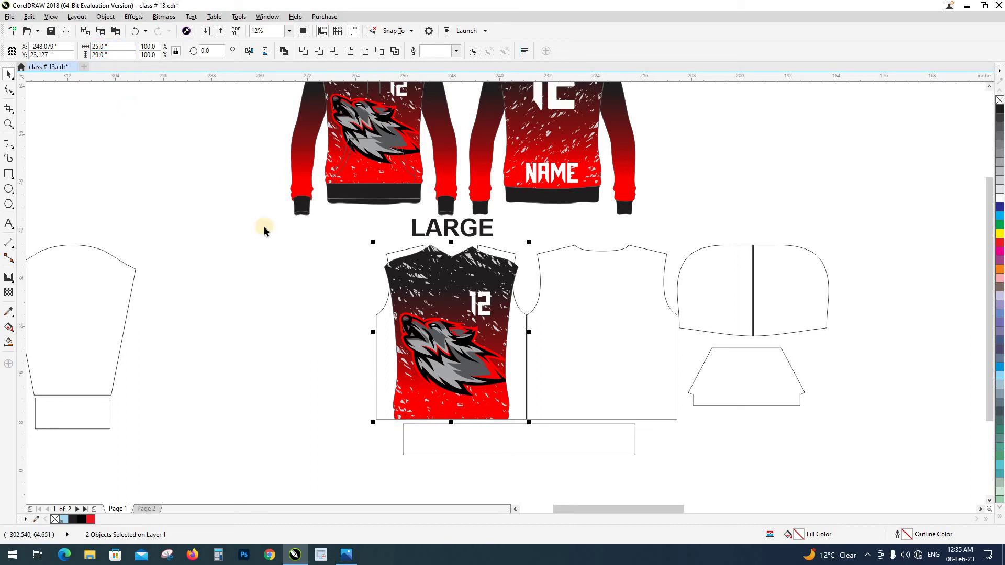
pyautogui.click(293, 246)
pyautogui.click(411, 267)
pyautogui.press('Left')
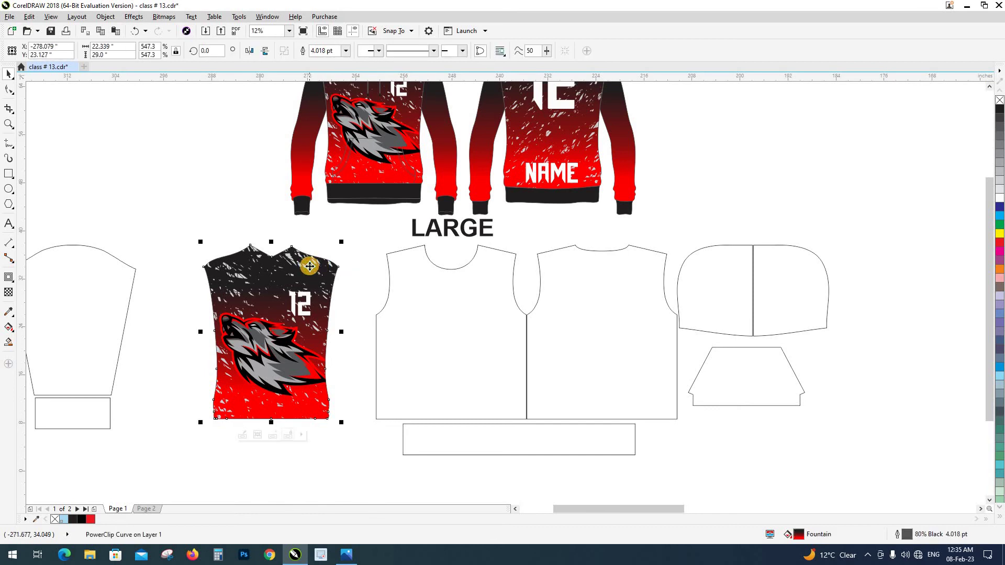
# Step: Extract the front body copy's PowerClip contents and move the splatter group 30 inches right onto the front pattern
pyautogui.hotkey('alt', 'x')
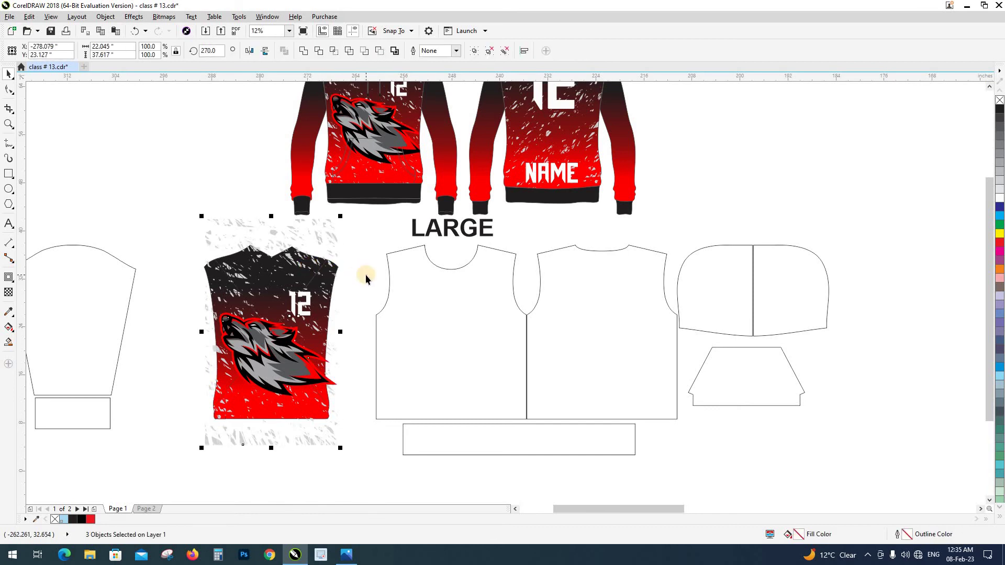
pyautogui.click(366, 275)
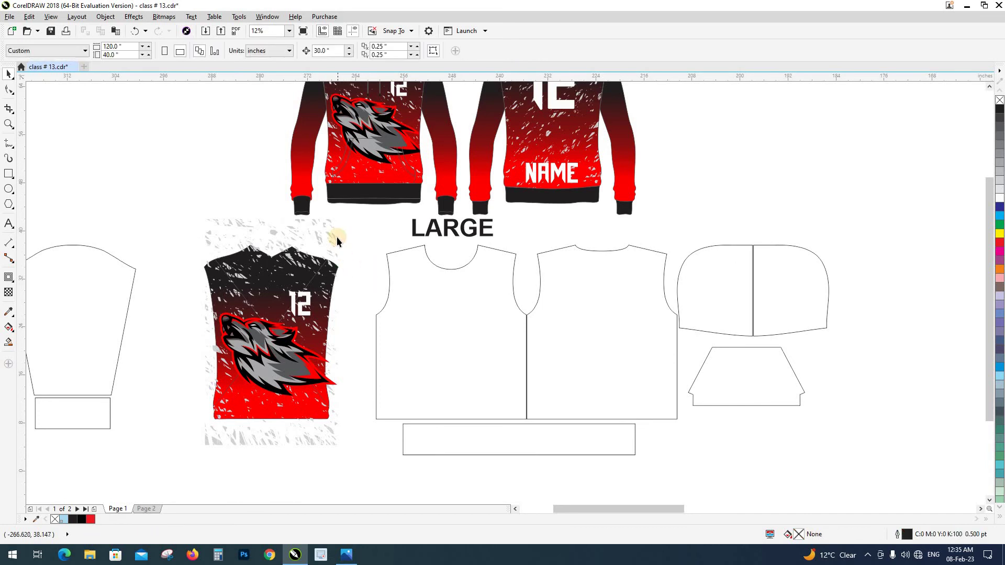
pyautogui.click(335, 238)
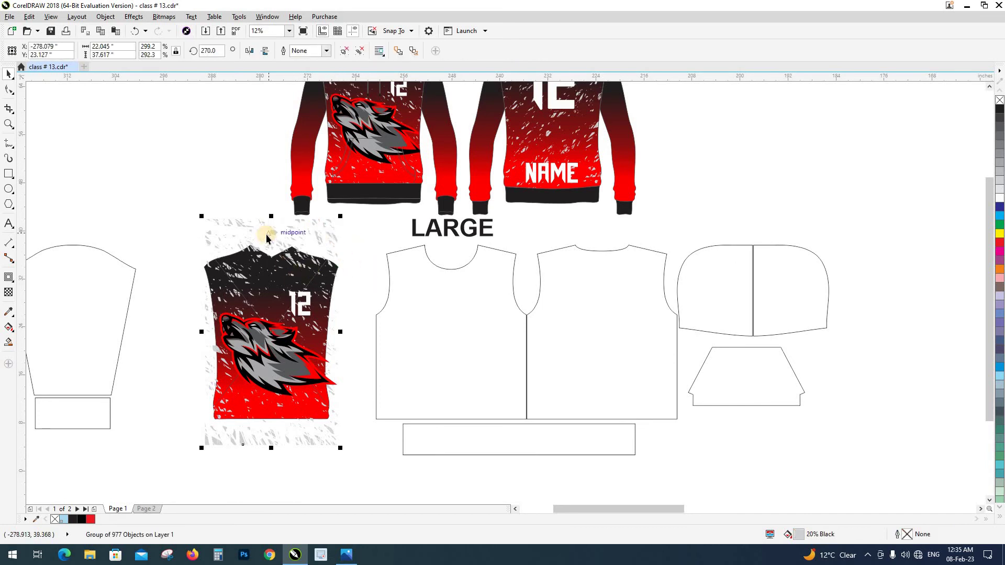
pyautogui.scroll(2, 291, 318)
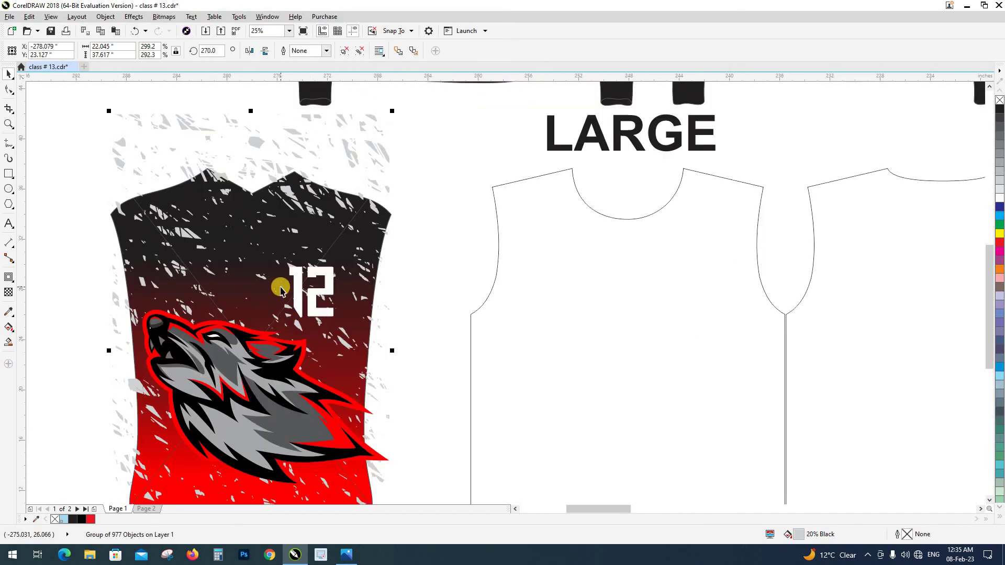
pyautogui.scroll(-2, 281, 285)
pyautogui.click(306, 253)
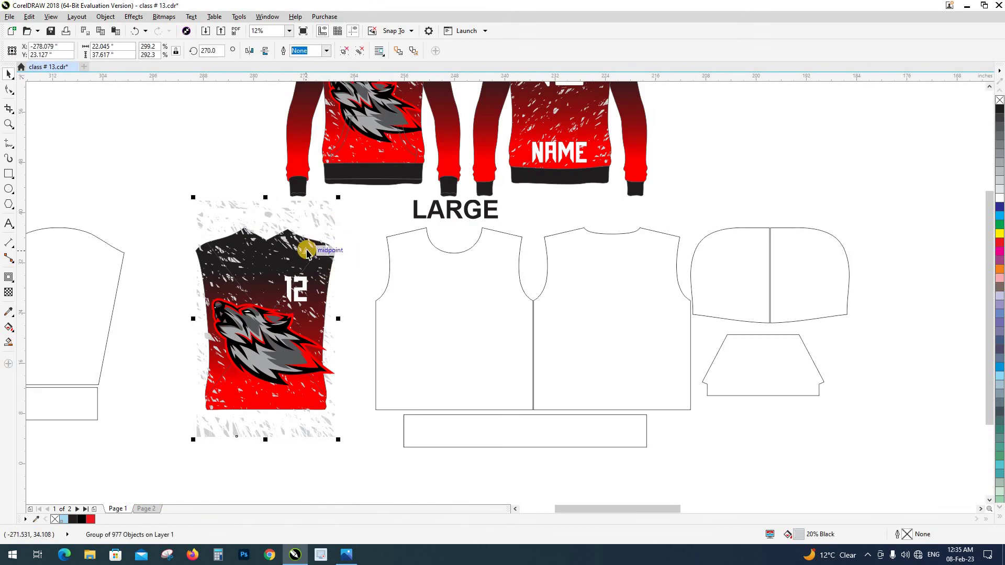
pyautogui.moveTo(306, 253); pyautogui.dragTo(498, 253)
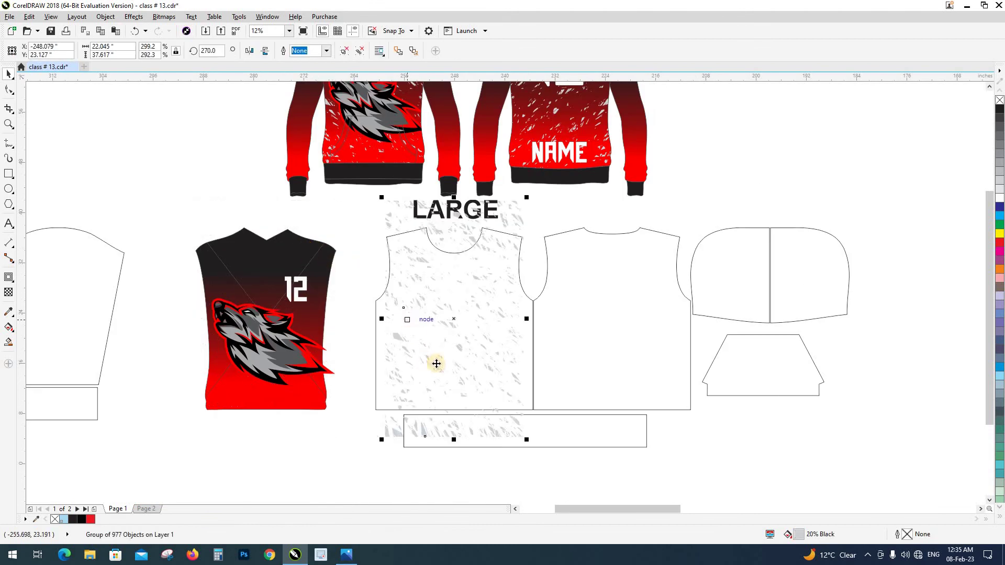
# Step: Stretch the splatter group horizontally about its centre to 25 inches wide, matching the front pattern's side edges
pyautogui.scroll(2, 442, 363)
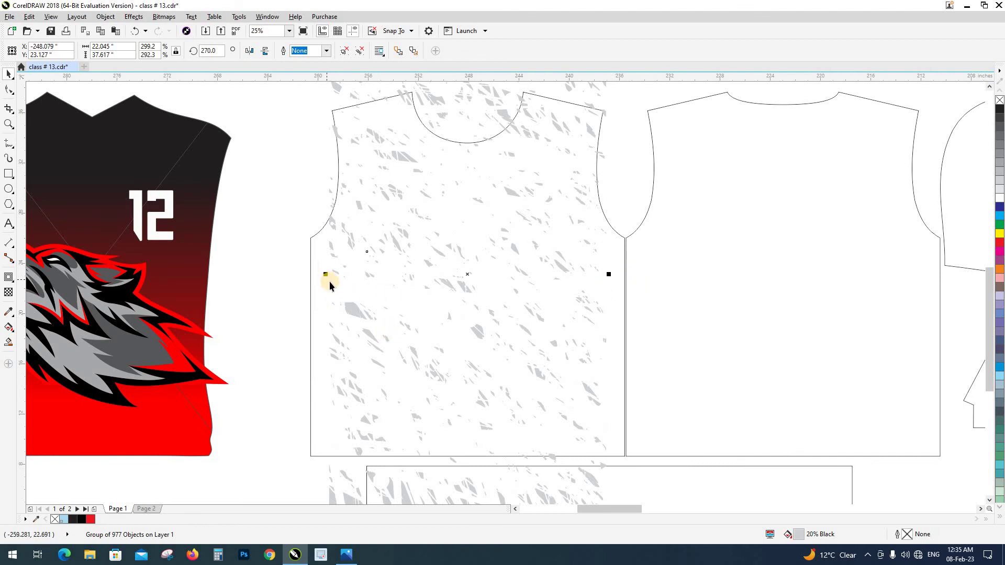
pyautogui.scroll(-2, 325, 280)
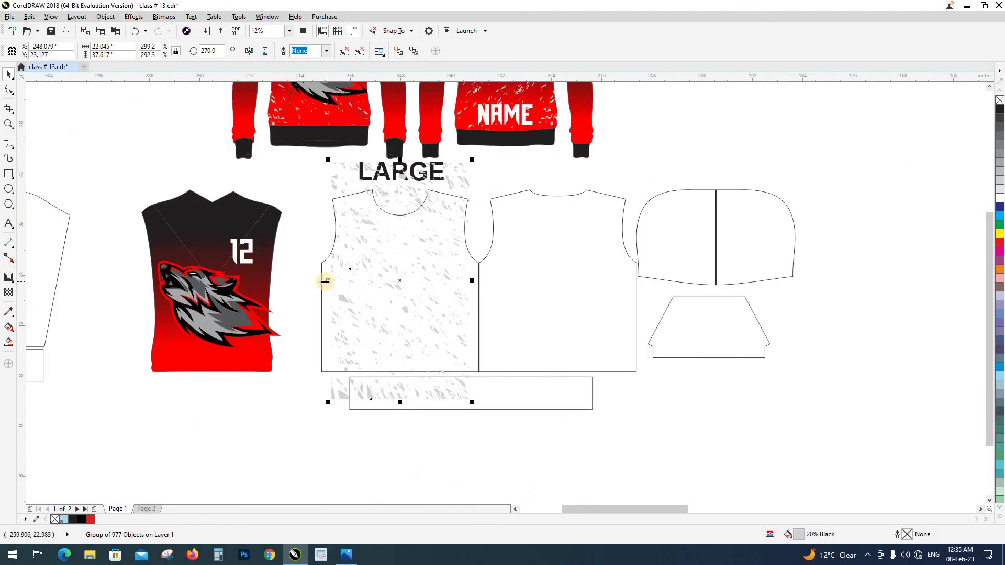
pyautogui.moveTo(474, 407); pyautogui.dragTo(480, 414)
pyautogui.hotkey('ctrl', 'z')
pyautogui.scroll(2, 443, 269)
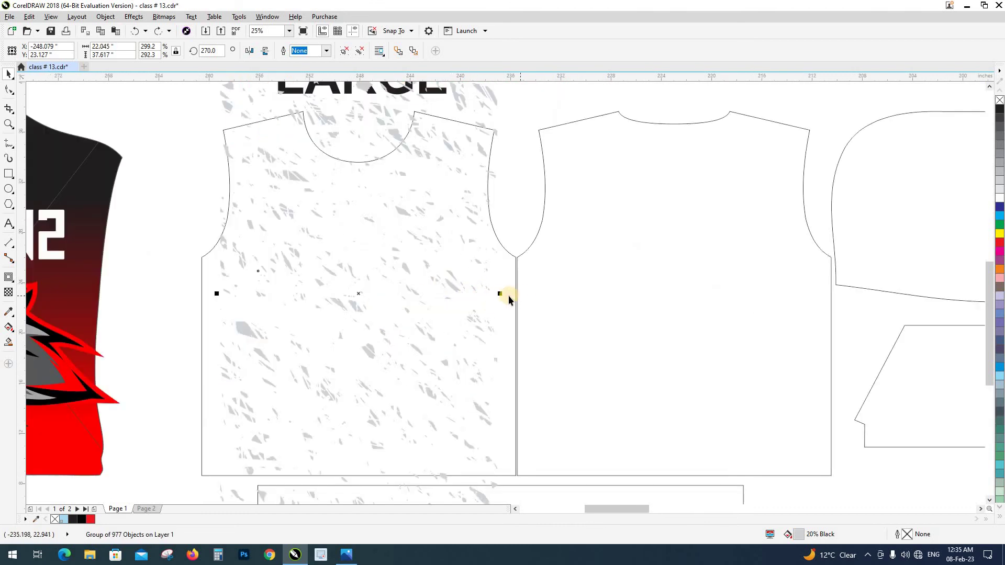
pyautogui.moveTo(503, 295); pyautogui.dragTo(521, 295)
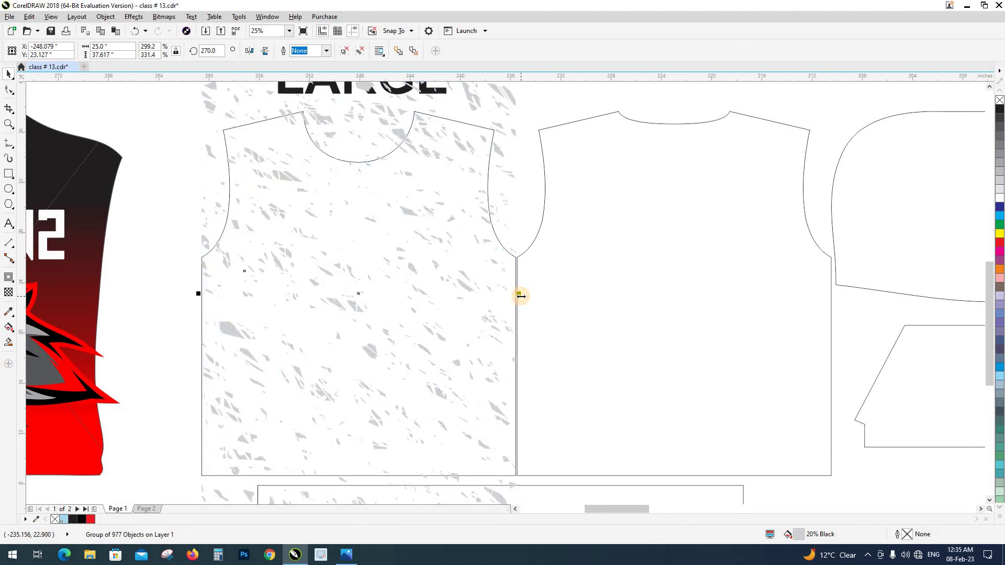
# Step: PowerClip the splatter group inside the front pattern piece
pyautogui.scroll(-2, 521, 296)
pyautogui.click(365, 411)
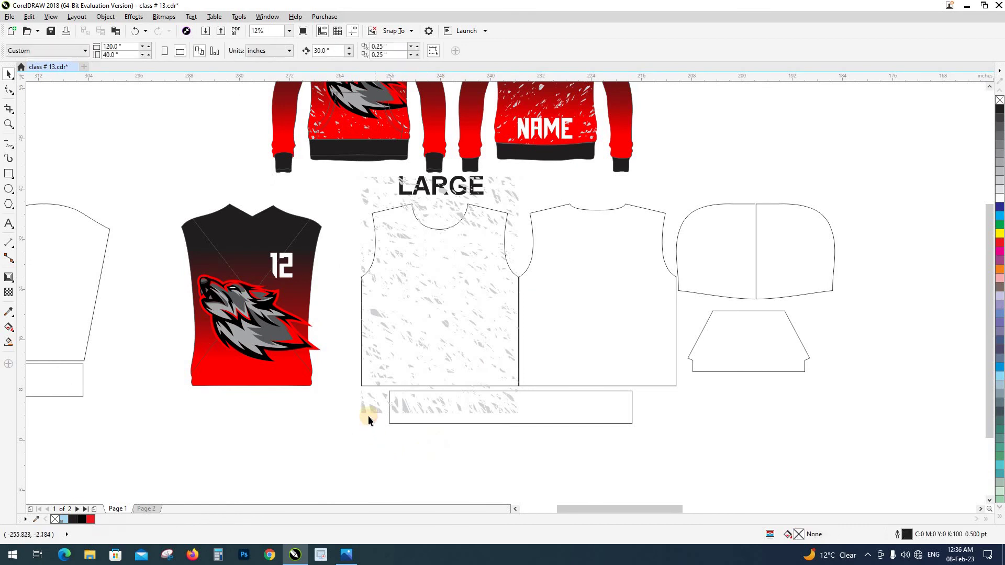
pyautogui.click(364, 405)
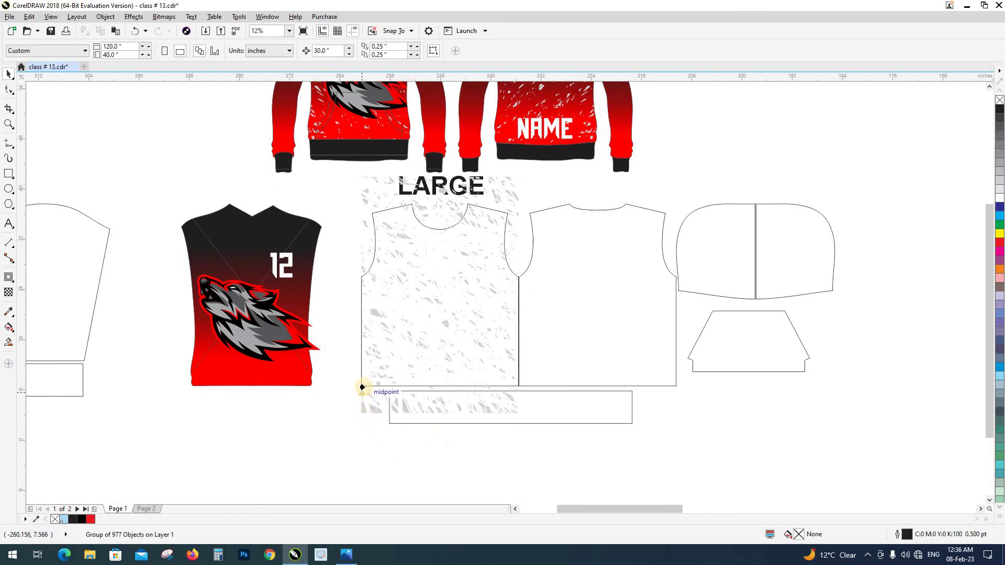
pyautogui.keyDown('ctrl'); pyautogui.click(361, 420); pyautogui.keyUp('ctrl')
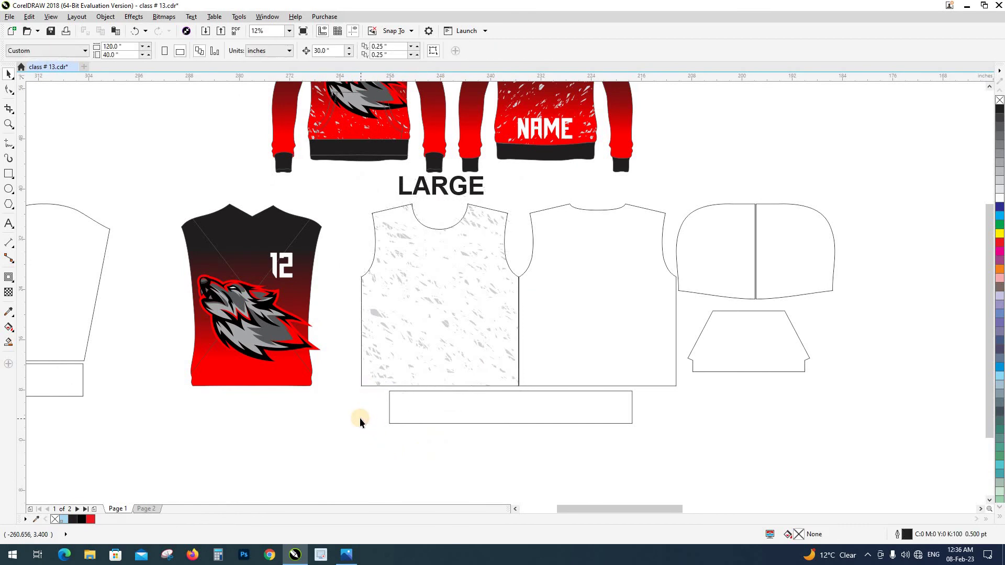
# Step: Nudge the white number 12 from the front body copy 30 inches right onto the front pattern
pyautogui.click(286, 246)
pyautogui.click(288, 267)
pyautogui.click(288, 267)
pyautogui.press('Right')
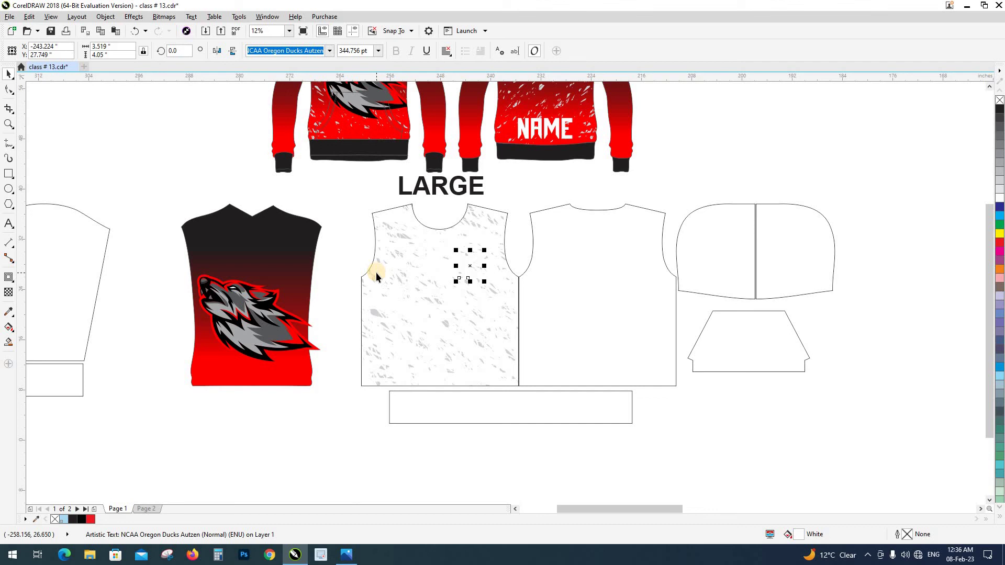
# Step: Copy the black-to-red fountain fill from the front body copy onto the front pattern piece
pyautogui.click(352, 261)
pyautogui.click(372, 287)
pyautogui.click(348, 271)
pyautogui.click(365, 284)
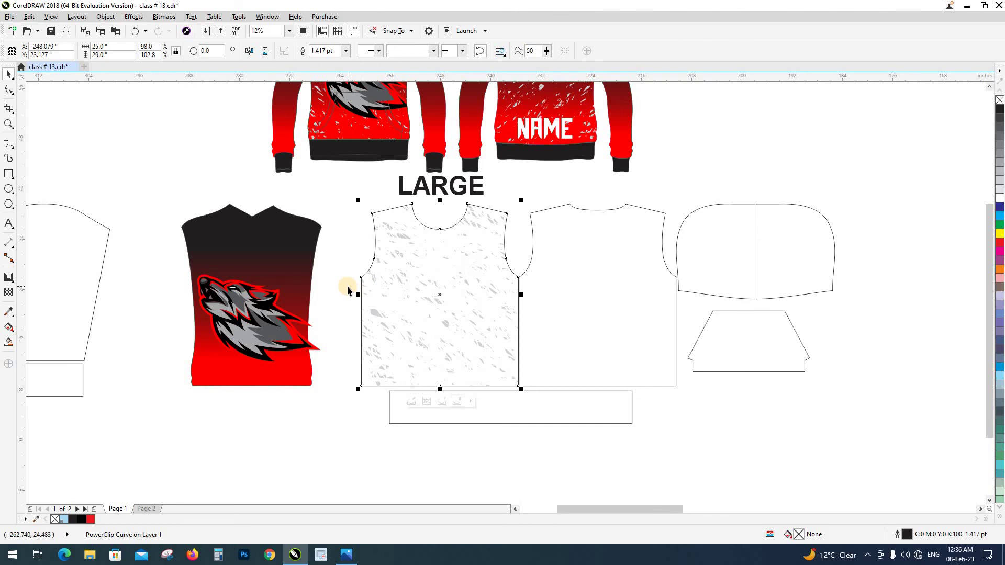
pyautogui.click(362, 285)
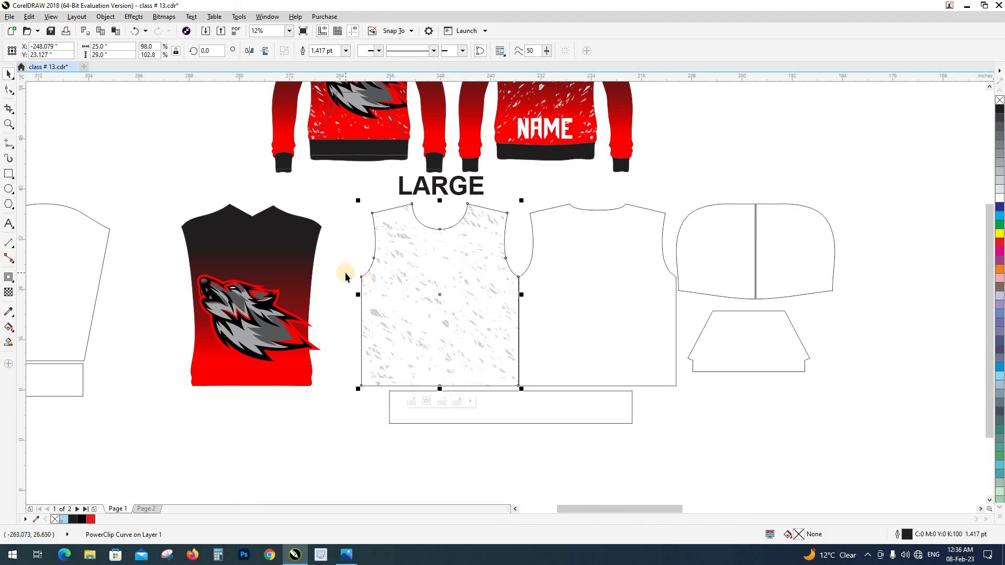
pyautogui.press('g')
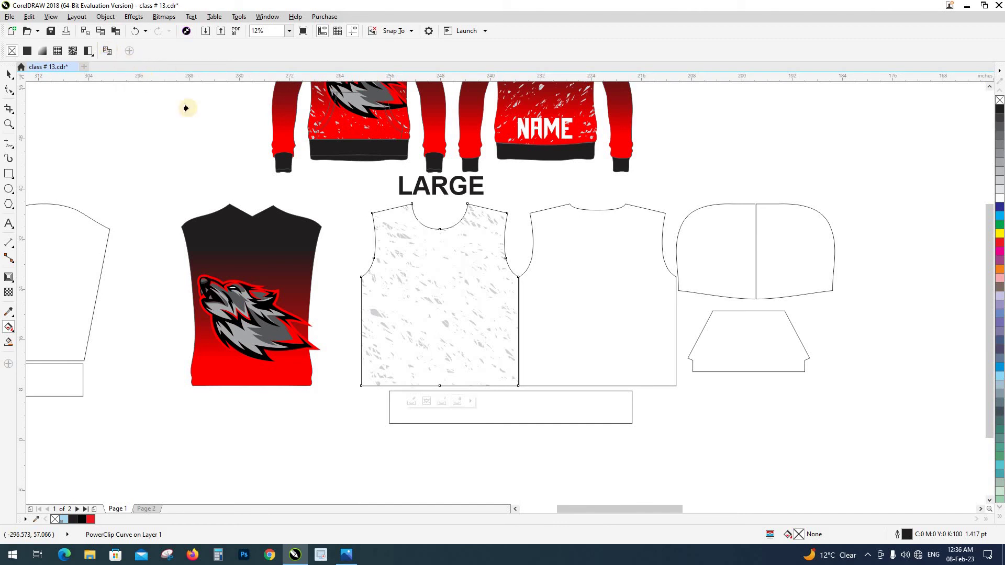
pyautogui.click(294, 229)
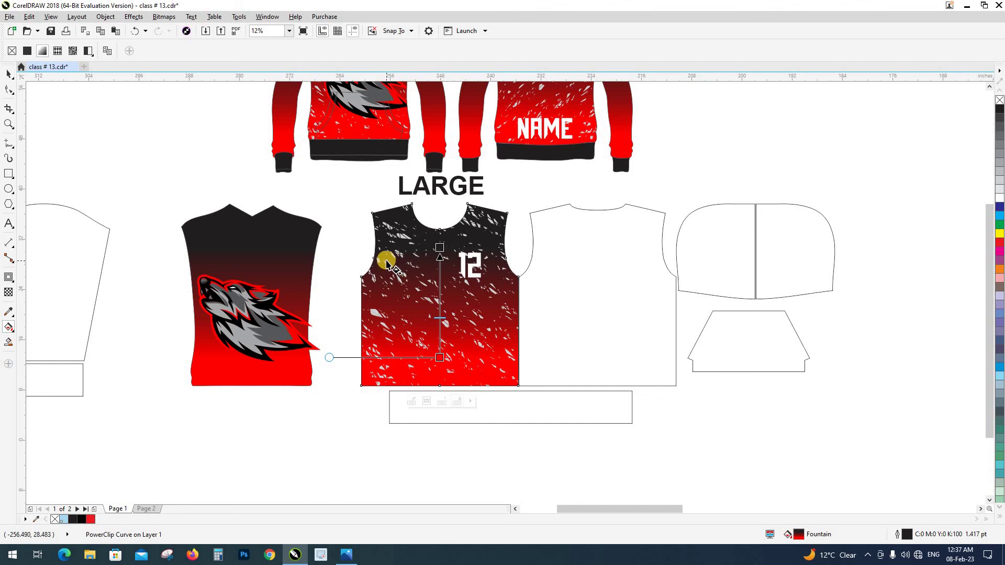
# Step: Undo the fountain fill on the front pattern piece
pyautogui.press('space')
pyautogui.hotkey('ctrl', 'z')
pyautogui.click(334, 243)
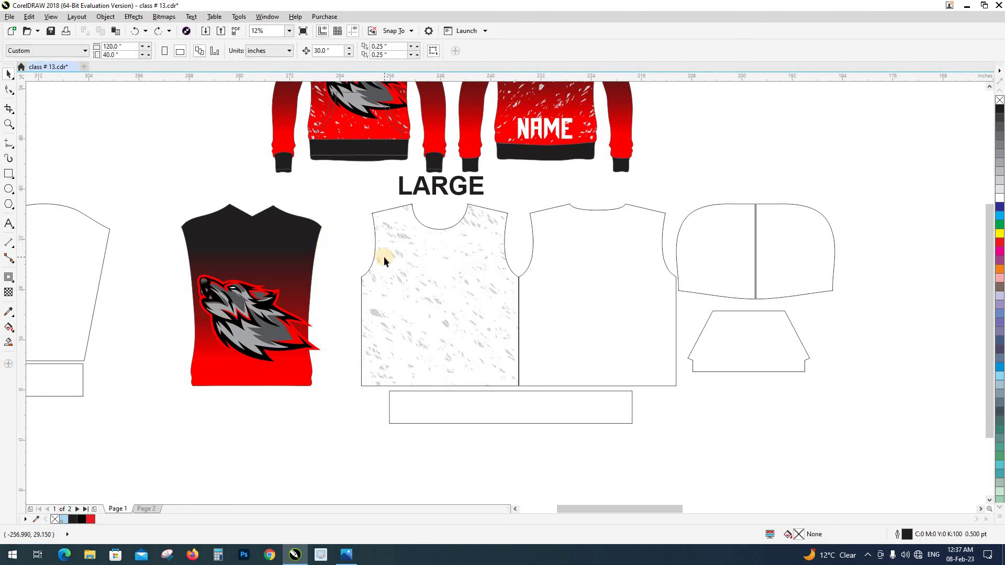
# Step: Apply the front body copy's black-to-red fountain fill to the front pattern piece again
pyautogui.click(384, 259)
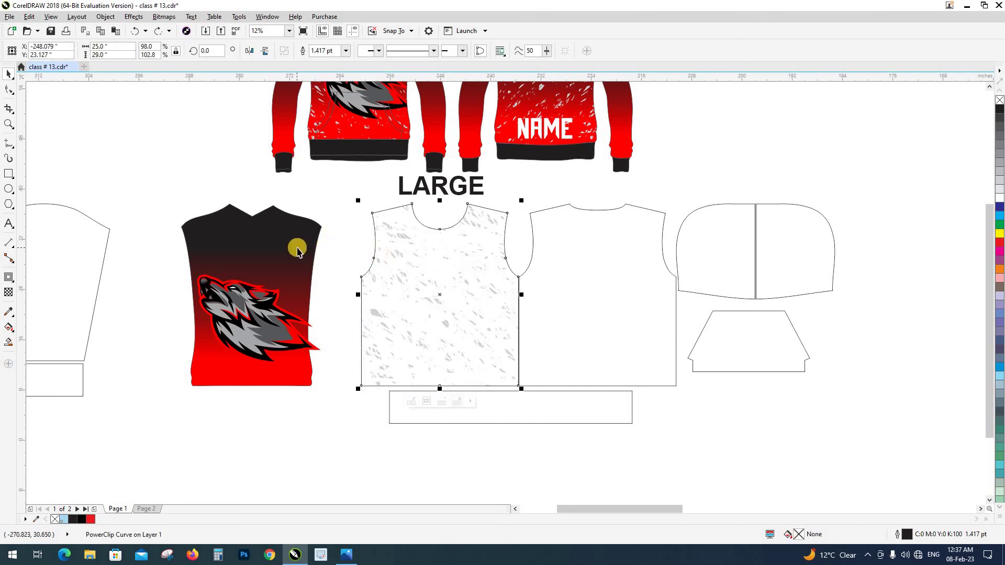
pyautogui.press('g')
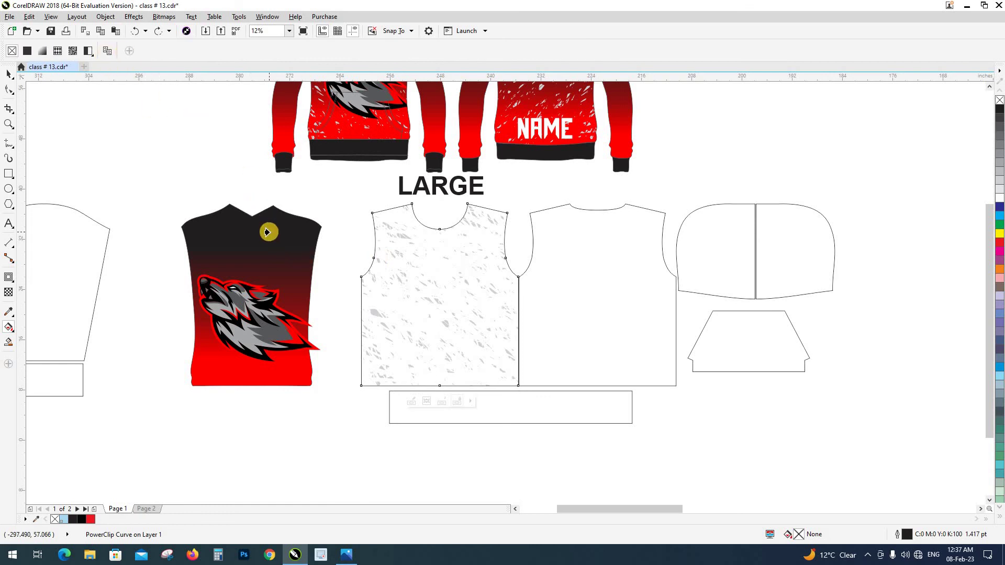
pyautogui.click(267, 232)
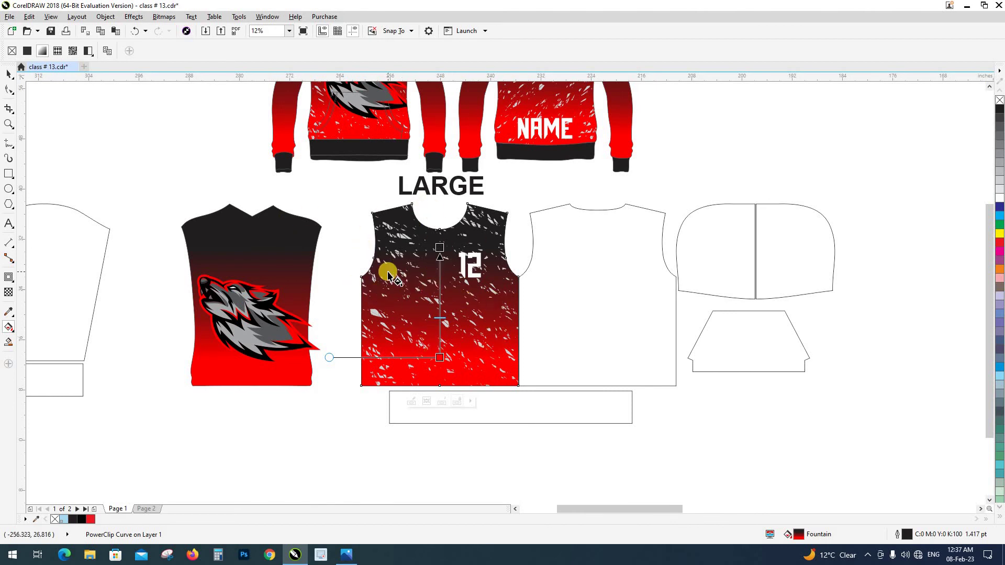
pyautogui.click(9, 73)
# Step: Nudge the wolf logo from the front body copy 30 inches right onto the front pattern
pyautogui.click(209, 246)
pyautogui.click(241, 304)
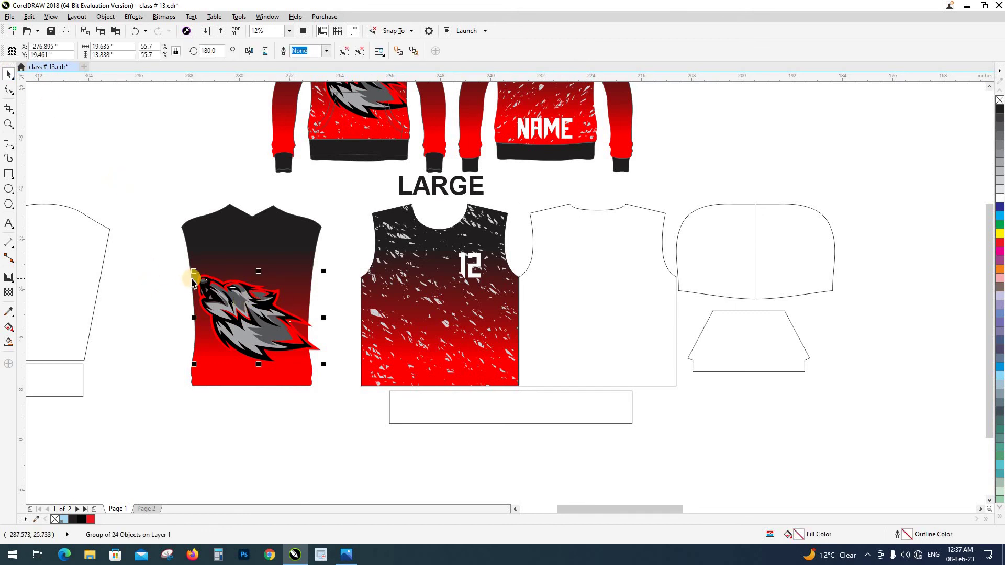
pyautogui.press('Right')
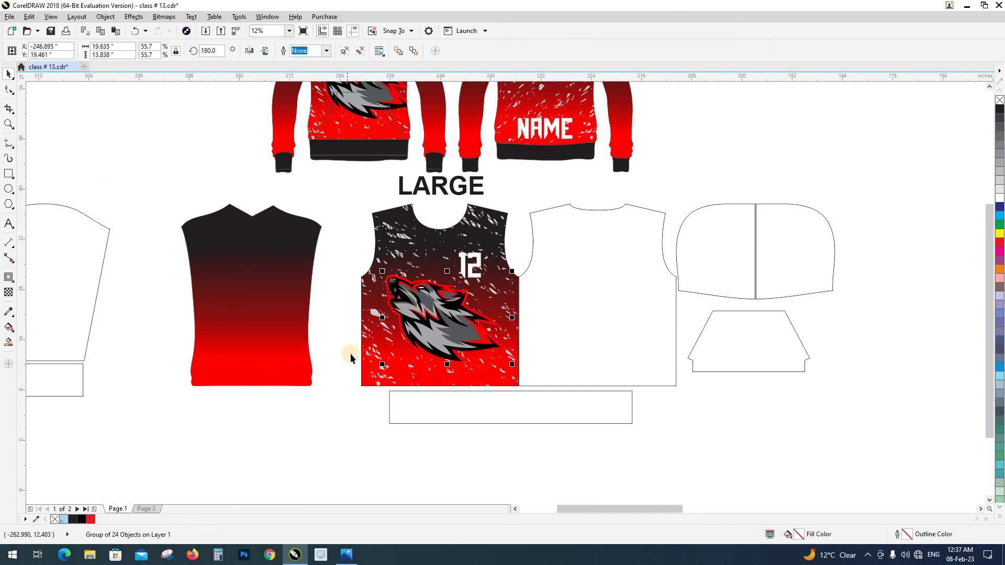
# Step: Enlarge the wolf logo proportionally about its centre to about 22.6 inches wide
pyautogui.scroll(2, 351, 297)
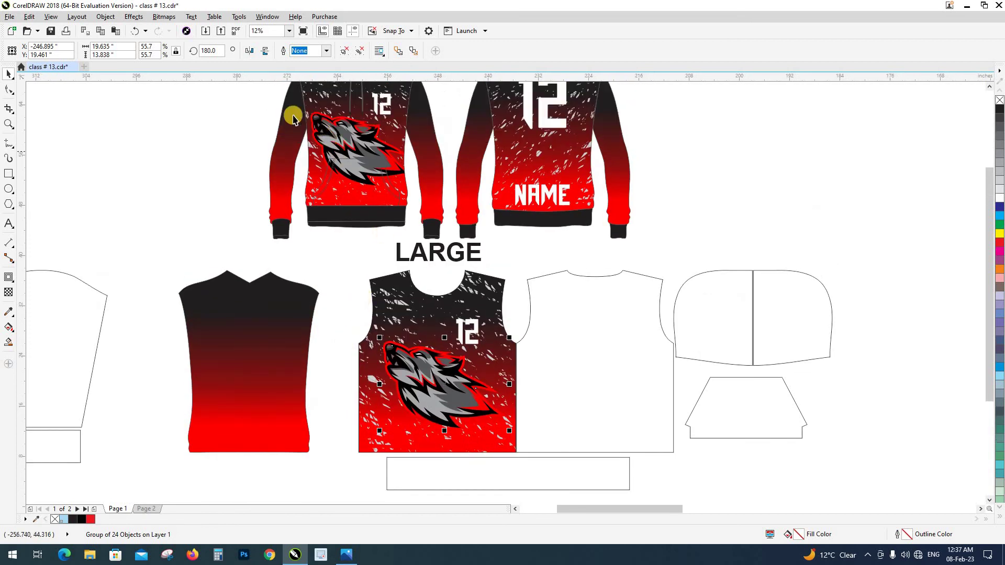
pyautogui.scroll(1, 476, 444)
pyautogui.moveTo(542, 420); pyautogui.dragTo(557, 432)
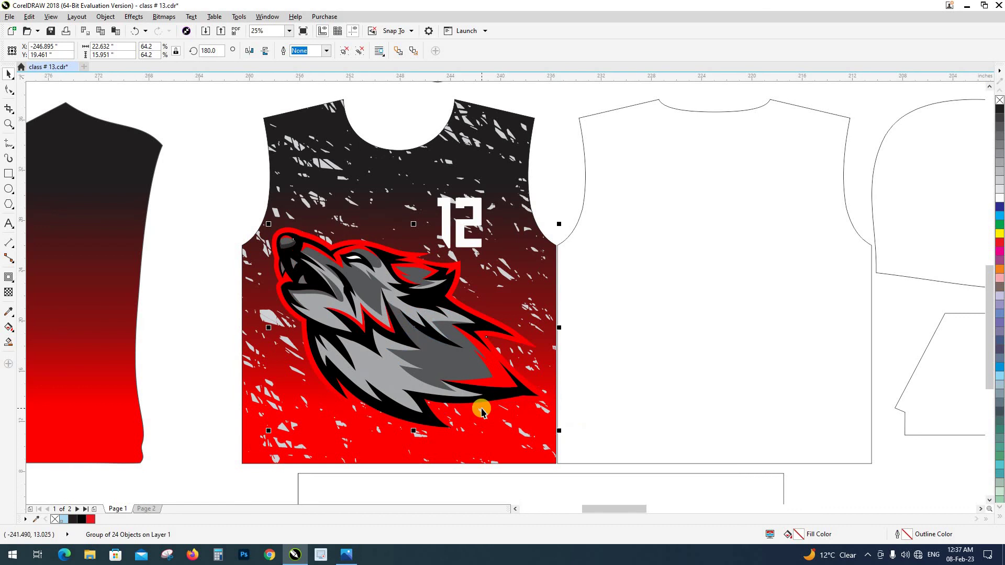
pyautogui.scroll(-1, 482, 409)
pyautogui.click(330, 373)
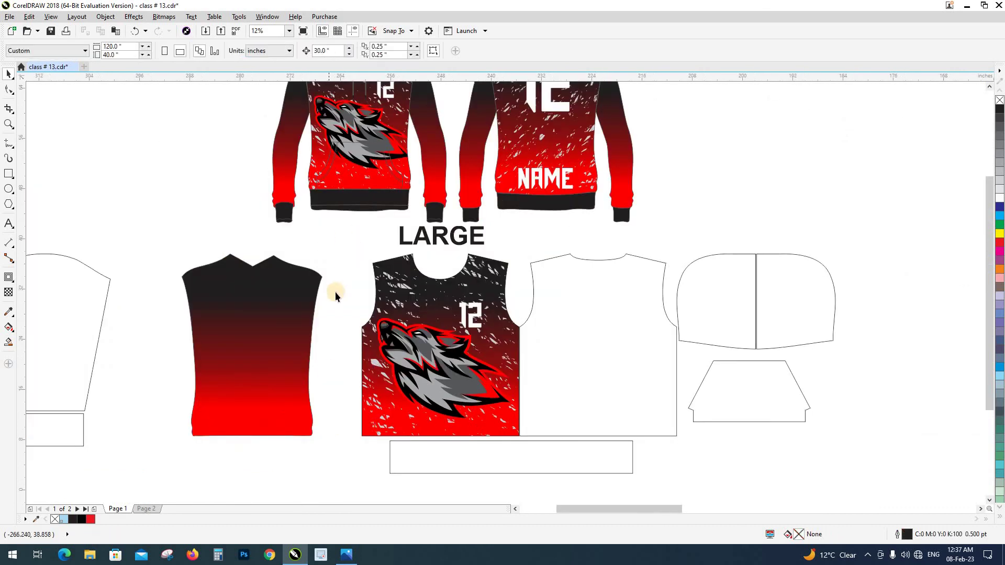
# Step: Move the white number 12 on the front pattern about 1.6 inches up, clear of the wolf logo
pyautogui.click(424, 366)
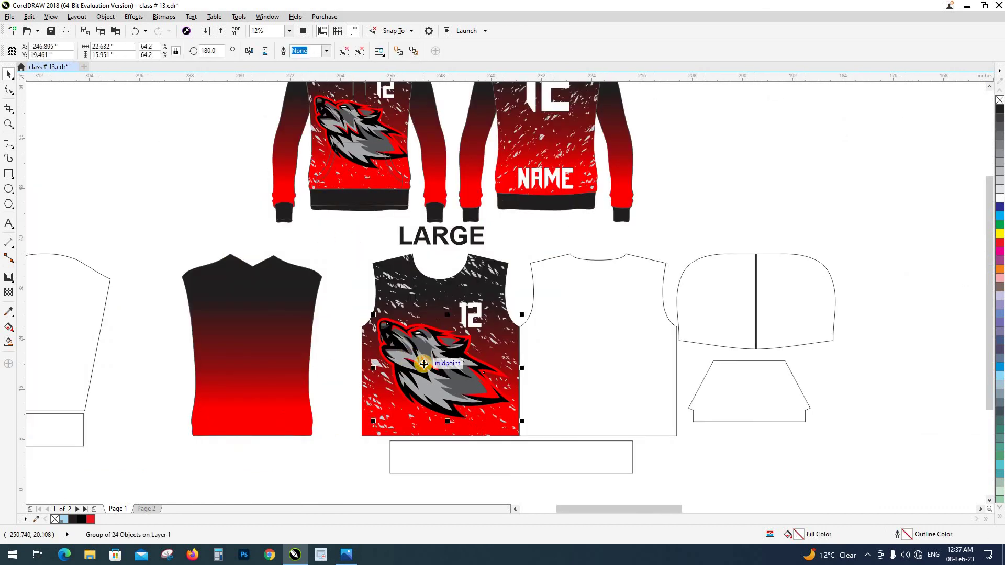
pyautogui.press('z')
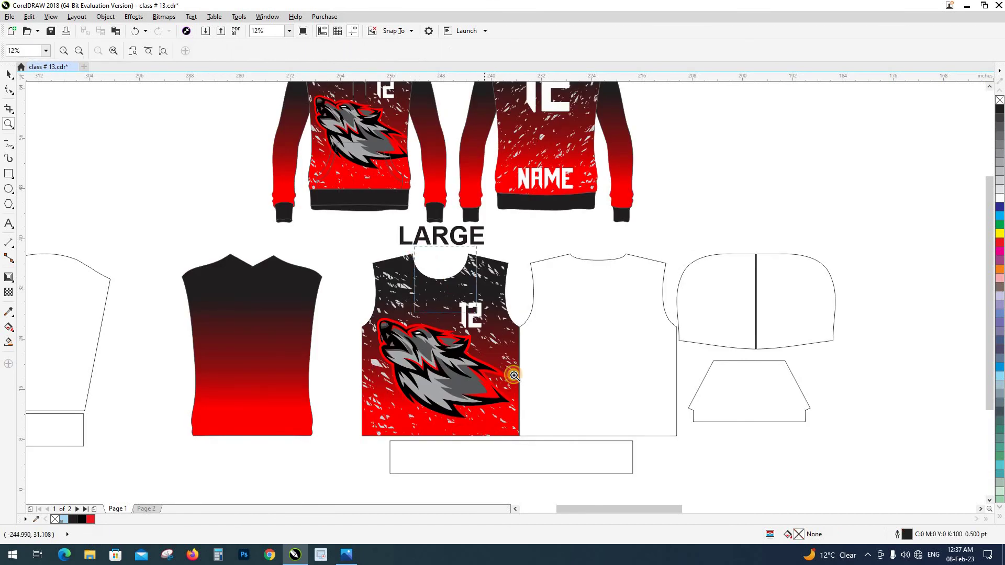
pyautogui.click(515, 375)
pyautogui.press('space')
pyautogui.click(529, 318)
pyautogui.moveTo(532, 318); pyautogui.dragTo(534, 300)
pyautogui.scroll(-2, 377, 303)
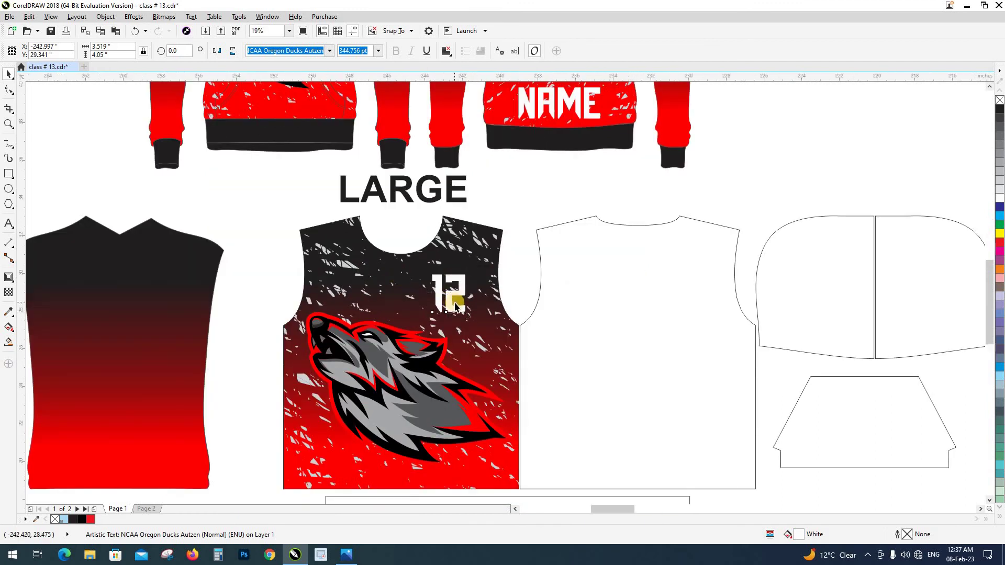
# Step: Scale the front pattern's number 12 proportionally to a height of 3.5 inches
pyautogui.scroll(2, 456, 306)
pyautogui.click(118, 56)
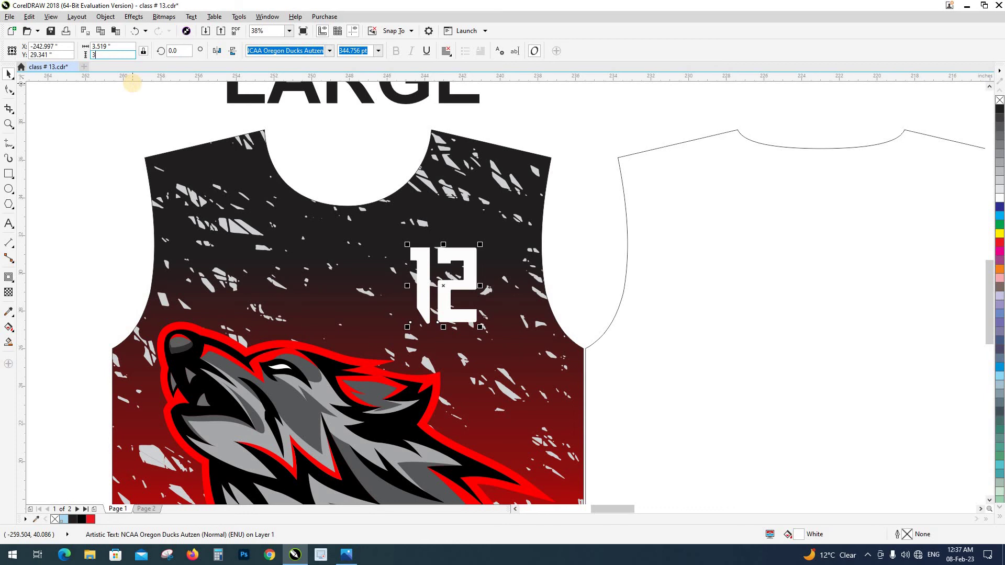
pyautogui.press('Return')
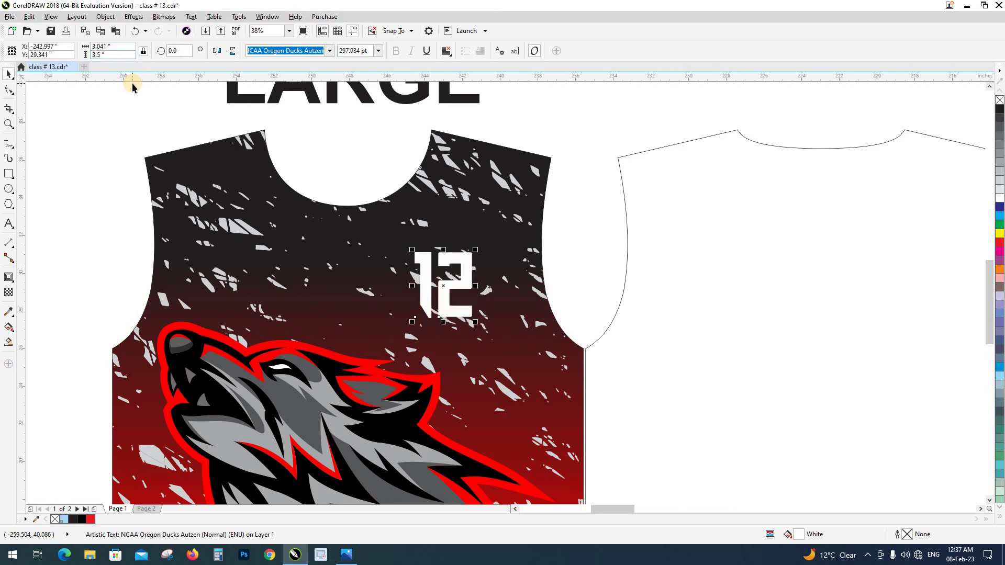
pyautogui.scroll(-2, 348, 204)
pyautogui.click(348, 202)
# Step: Inspect the front pattern and its wolf logo in wireframe view, and return to the full-colour view
pyautogui.scroll(-2, 345, 230)
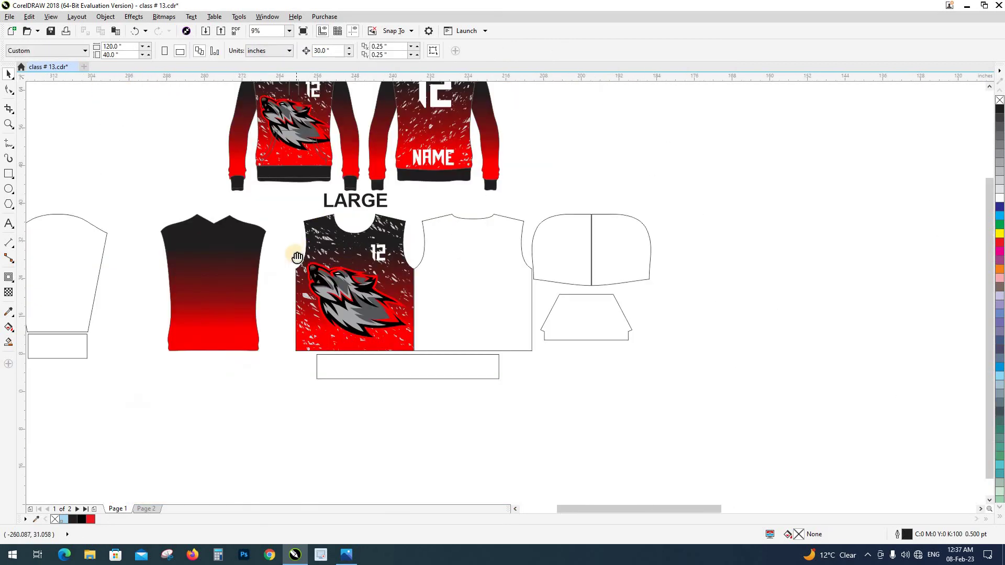
pyautogui.scroll(1, 392, 335)
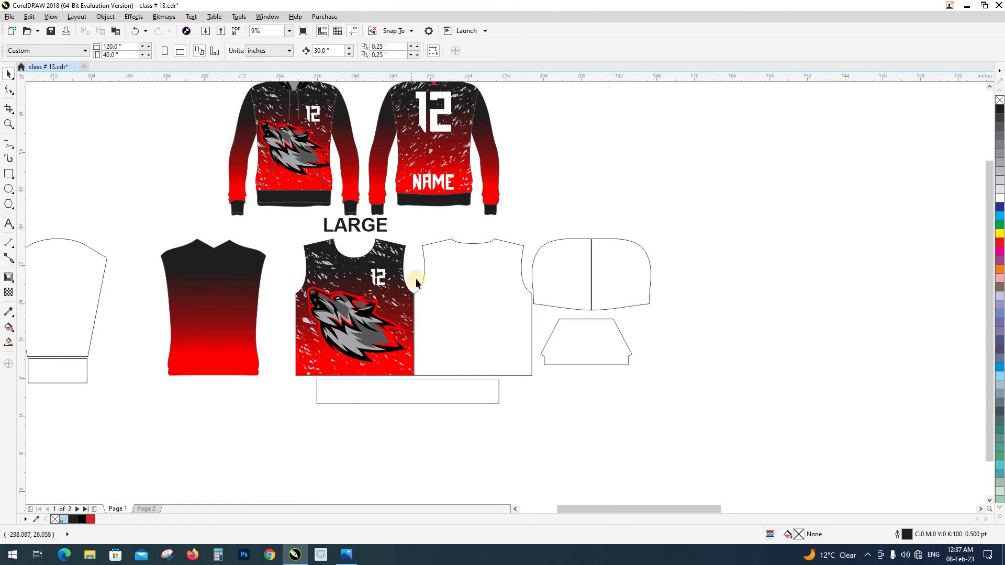
pyautogui.scroll(1, 417, 286)
pyautogui.hotkey('shift', 'F9')
pyautogui.click(386, 313)
pyautogui.click(359, 348)
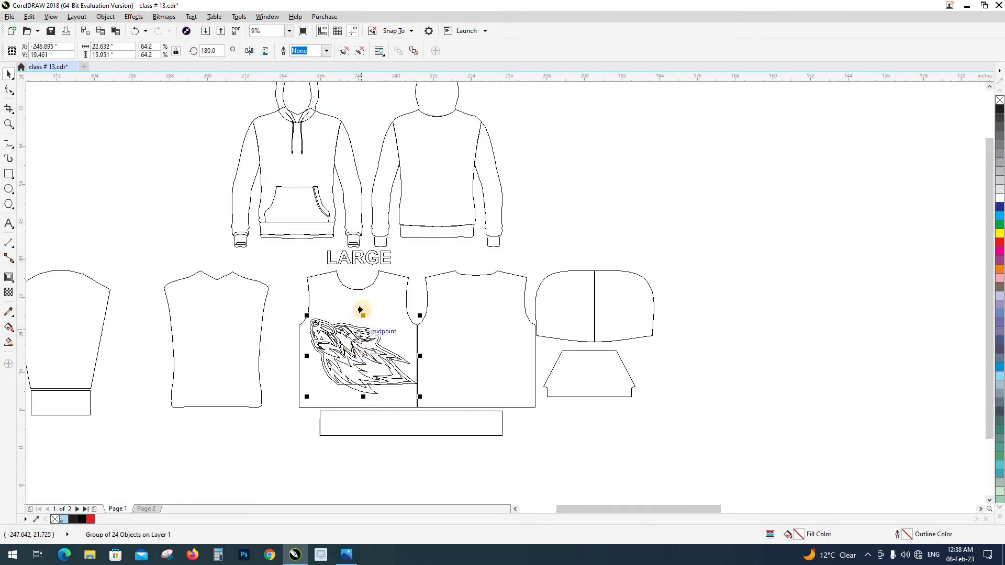
pyautogui.click(294, 309)
pyautogui.click(337, 404)
pyautogui.scroll(2, 339, 403)
pyautogui.hotkey('shift', 'F9')
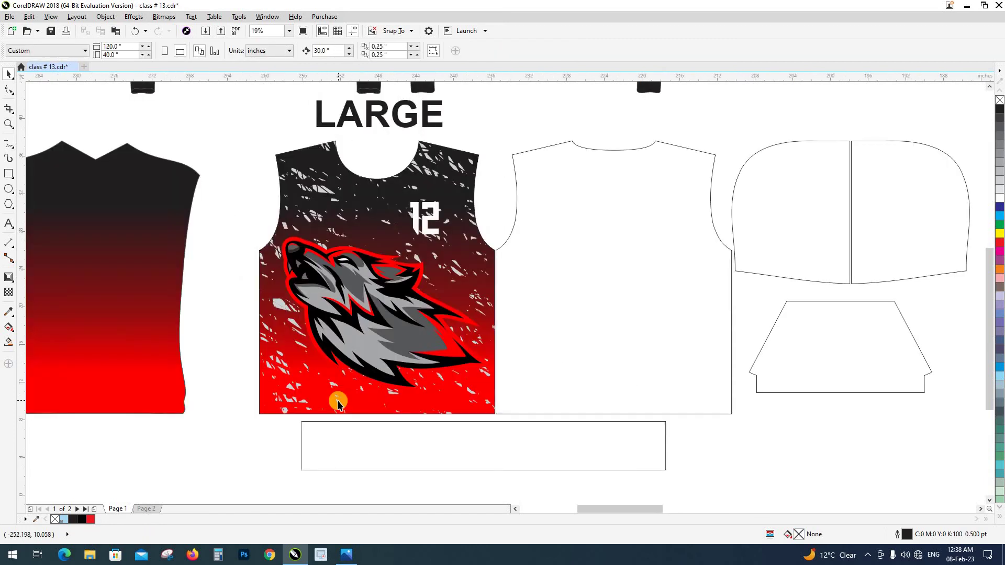
# Step: Delete the leftover gradient-filled front body copy beside the front pattern
pyautogui.scroll(-2, 338, 403)
pyautogui.click(253, 332)
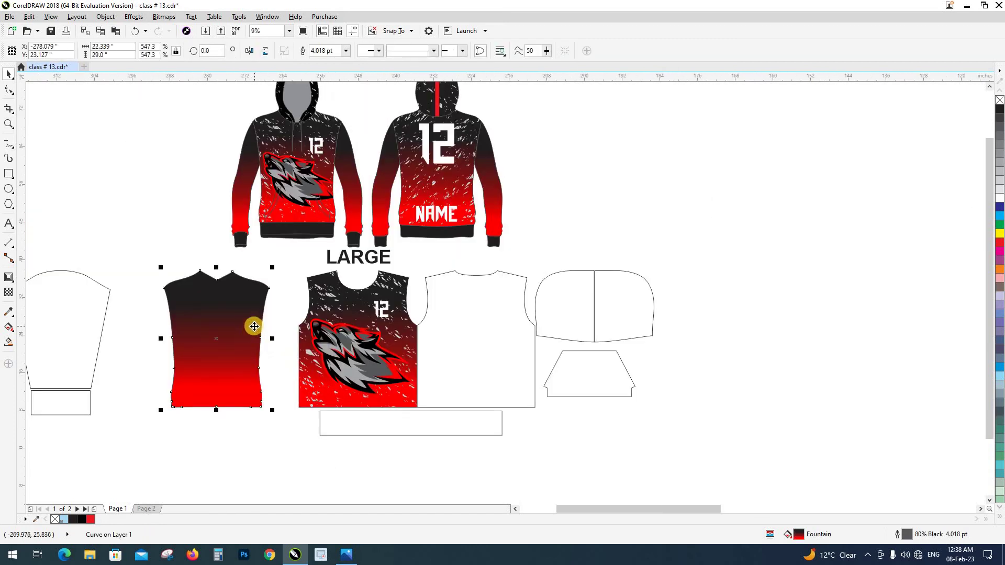
pyautogui.press('Delete')
# Step: Move the hood and pocket pattern pieces far to the right to free space beside the back pattern
pyautogui.hscroll(1, 585, 417)
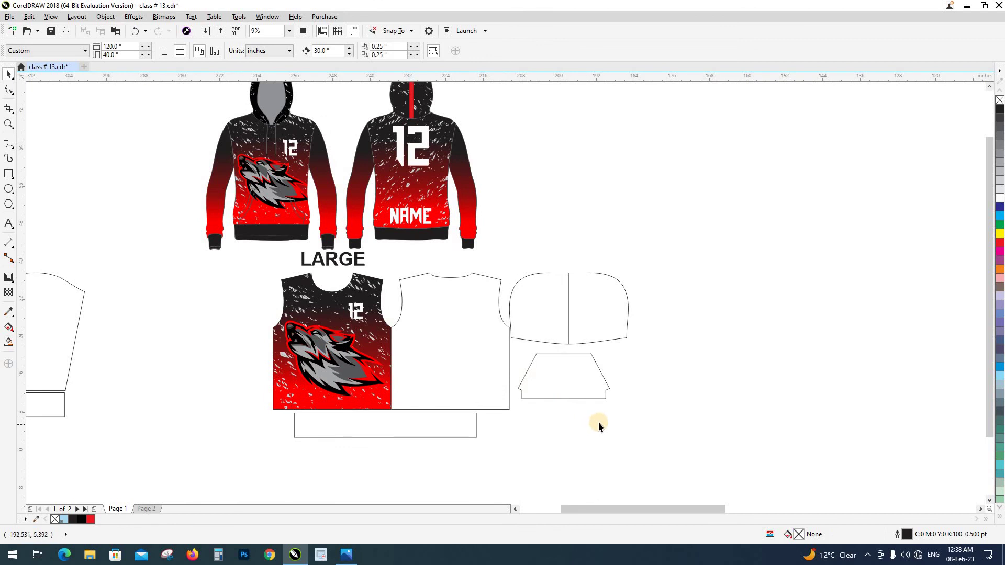
pyautogui.moveTo(603, 419); pyautogui.dragTo(716, 331)
pyautogui.click(558, 310)
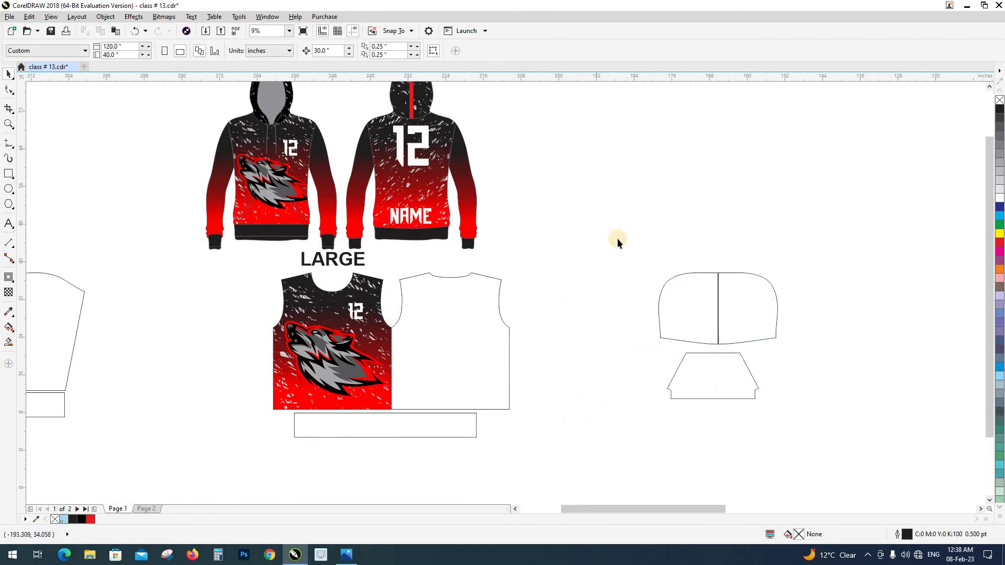
pyautogui.moveTo(786, 424); pyautogui.dragTo(785, 421)
pyautogui.moveTo(713, 382)
pyautogui.mouseDown()
pyautogui.moveTo(830, 377)
pyautogui.moveTo(818, 378)
pyautogui.mouseUp()
pyautogui.click(810, 385)
pyautogui.moveTo(740, 220)
pyautogui.mouseDown()
pyautogui.moveTo(885, 375)
pyautogui.moveTo(907, 404)
pyautogui.moveTo(899, 411)
pyautogui.moveTo(770, 250)
pyautogui.mouseUp()
pyautogui.click(771, 249)
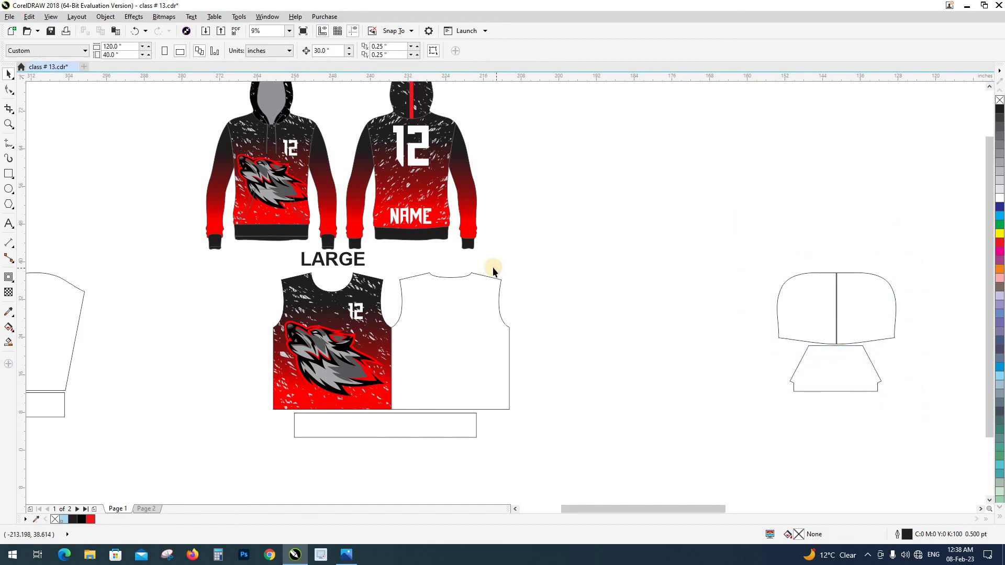
# Step: Copy the hoodie mockup's back body and place the copy to the right of the back pattern piece
pyautogui.click(420, 199)
pyautogui.hotkey('shift', 'F9')
pyautogui.click(515, 209)
pyautogui.click(418, 181)
pyautogui.hotkey('shift', 'F9')
pyautogui.moveTo(418, 182); pyautogui.dragTo(550, 357)
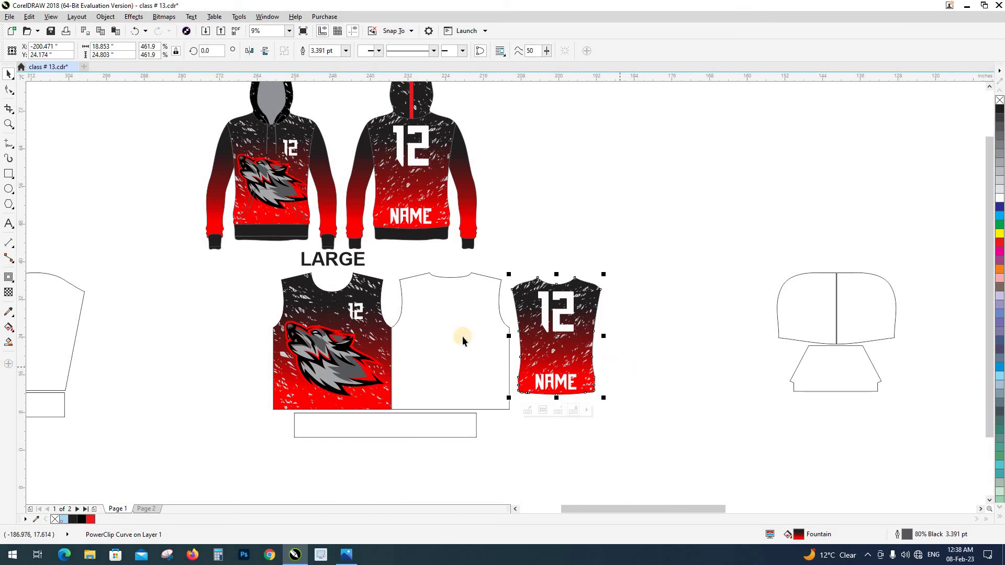
# Step: Scale the back body copy proportionally to the back pattern's height of 29 inches
pyautogui.click(443, 337)
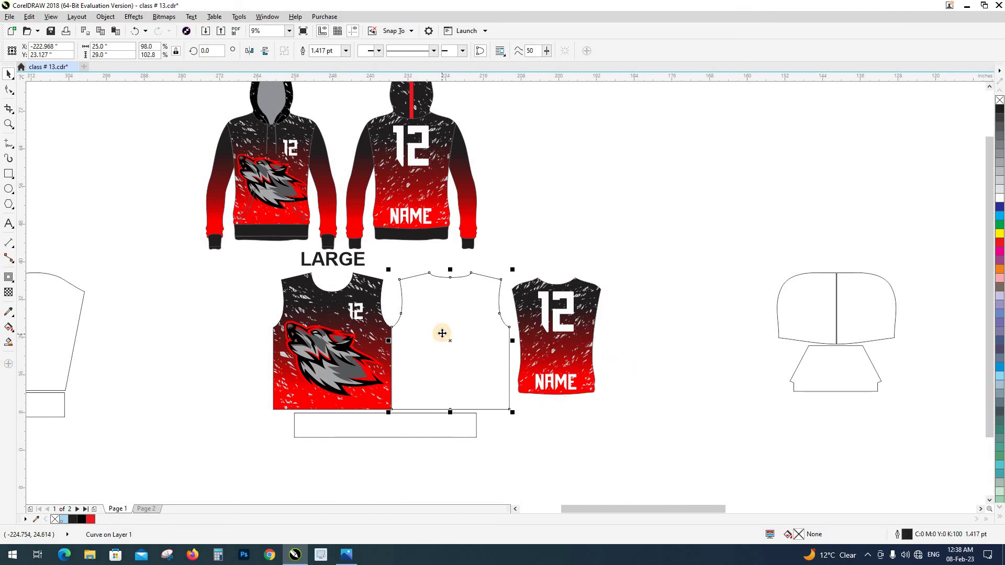
pyautogui.click(107, 54)
pyautogui.hotkey('ctrl', 'a')
pyautogui.click(533, 331)
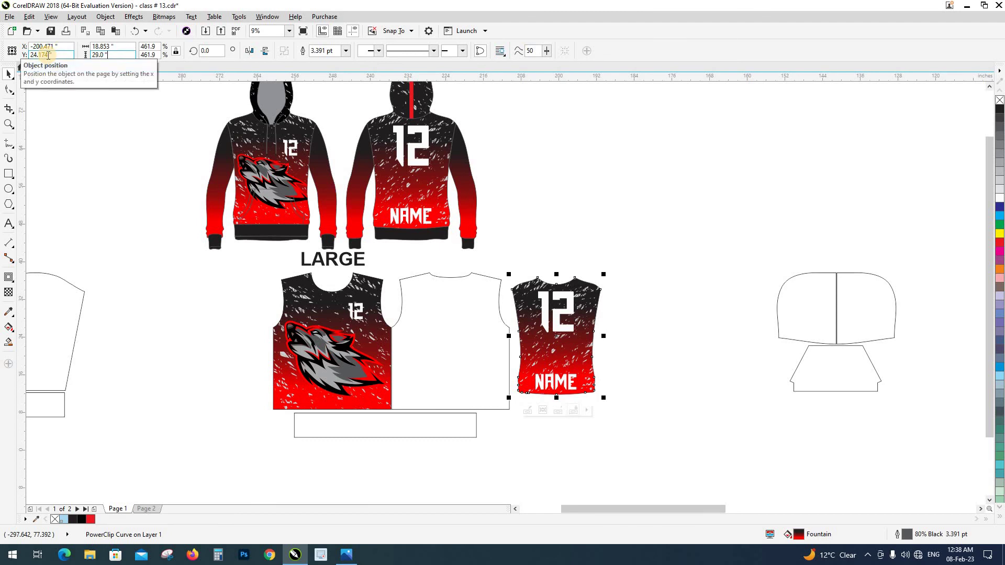
pyautogui.press('Return')
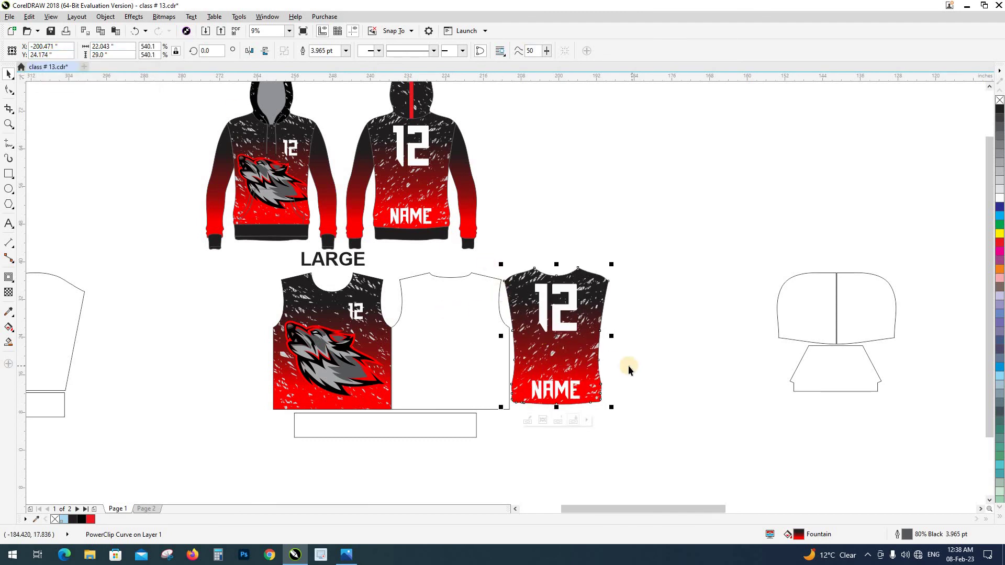
# Step: Align the back body copy with the back pattern piece by their horizontal and vertical centres
pyautogui.keyDown('shift'); pyautogui.click(473, 357); pyautogui.keyUp('shift')
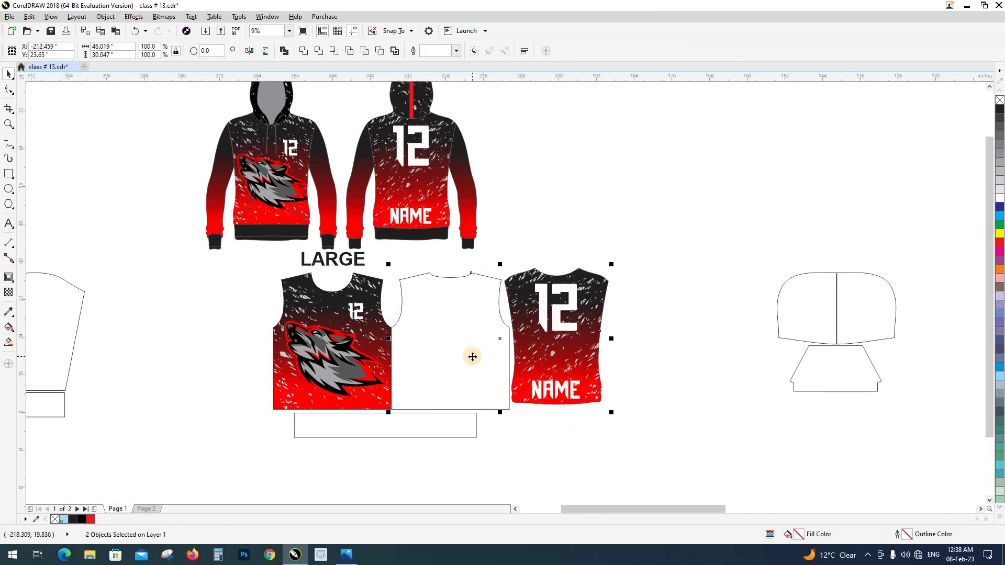
pyautogui.press('c')
pyautogui.press('e')
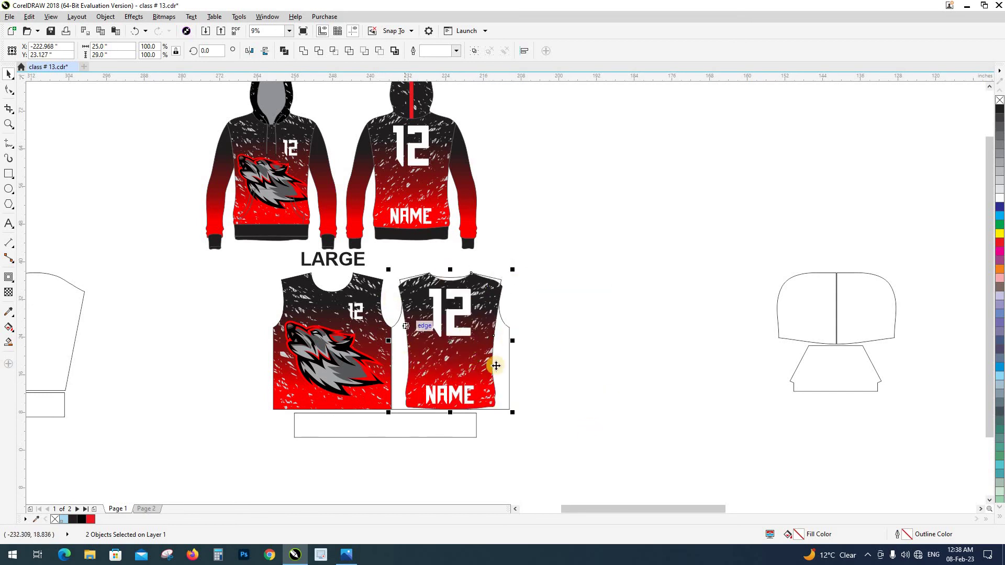
pyautogui.click(623, 375)
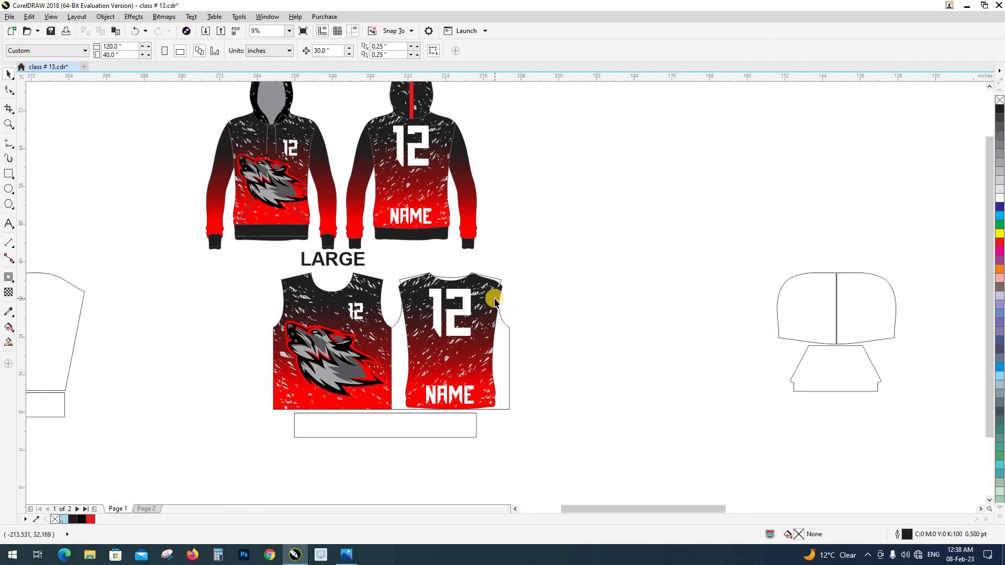
# Step: Nudge the aligned back body copy 30 inches right, off the back pattern piece
pyautogui.click(494, 299)
pyautogui.press('Right')
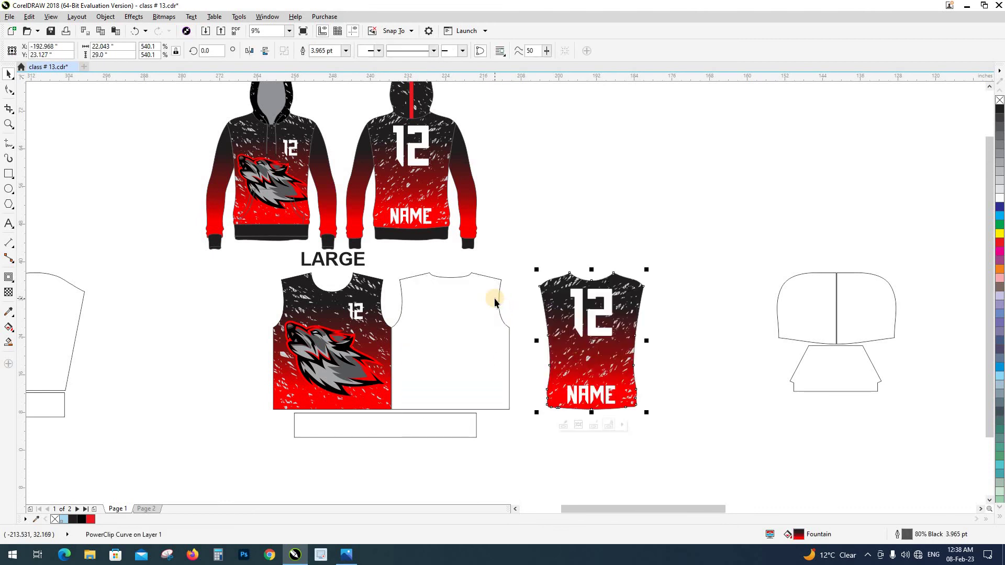
pyautogui.press('z')
pyautogui.moveTo(205, 220); pyautogui.dragTo(697, 477)
pyautogui.press('space')
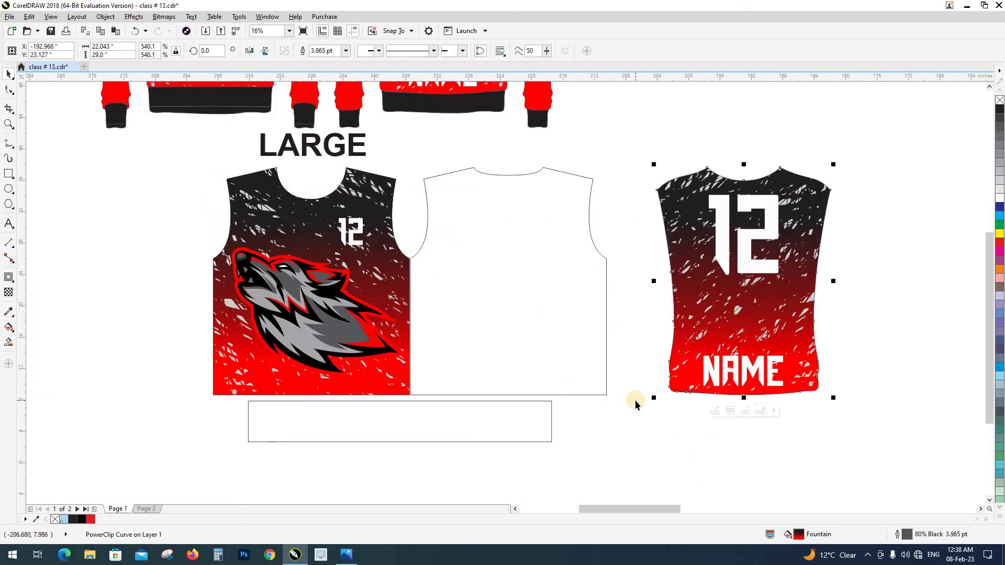
# Step: Extract the PowerClip contents of the back body copy and select its scratch texture group
pyautogui.hotkey('ctrl', 'shift', 'e')
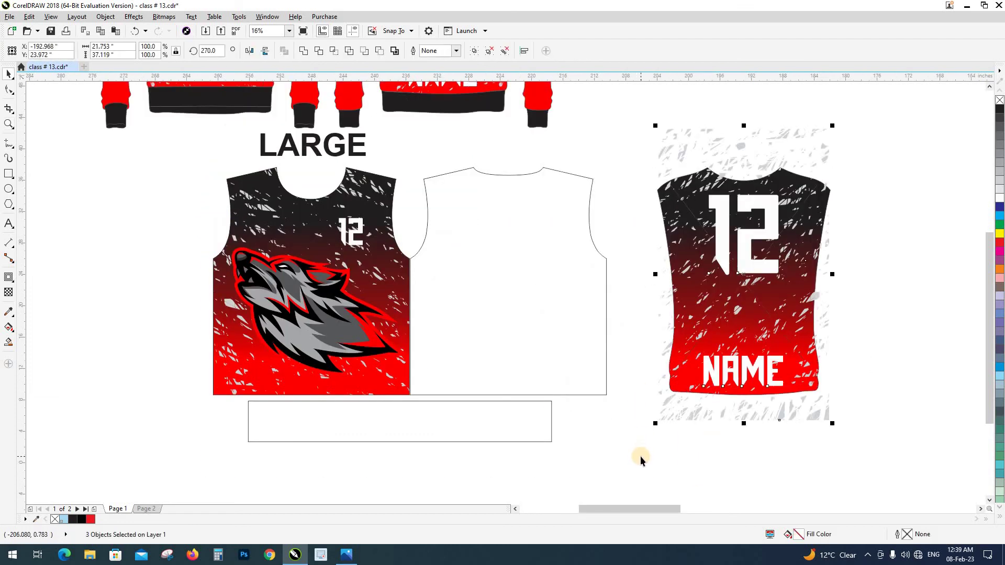
pyautogui.press('Escape')
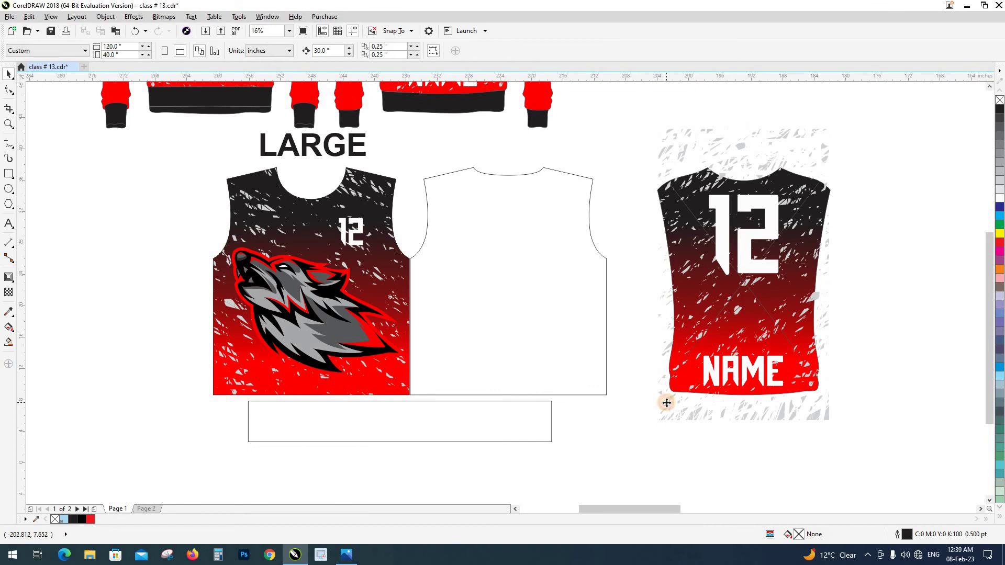
pyautogui.click(666, 402)
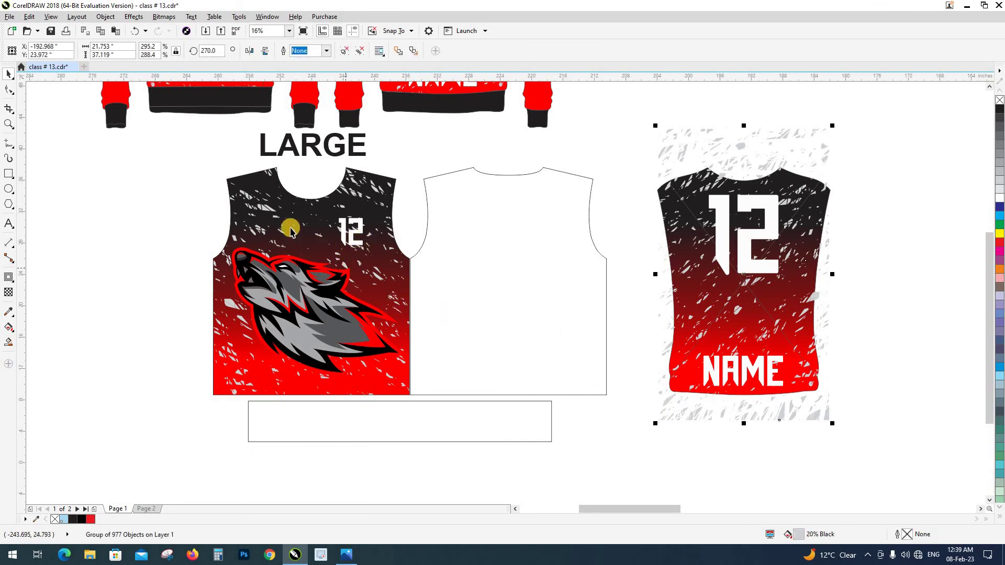
# Step: Paste a copy of the front panel's scratch texture outside its PowerClip and mirror it horizontally
pyautogui.keyDown('ctrl'); pyautogui.click(264, 210); pyautogui.keyUp('ctrl')
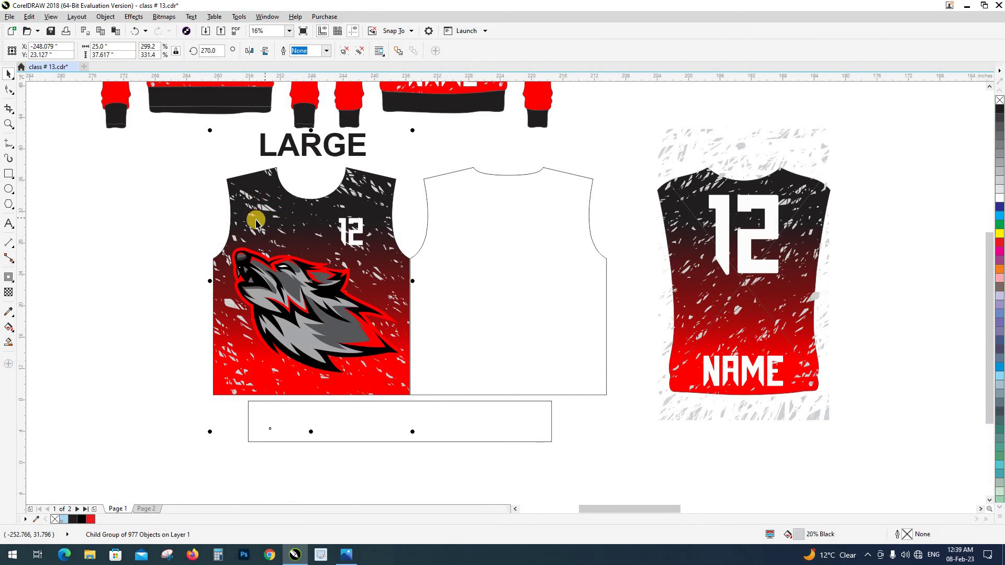
pyautogui.click(158, 278)
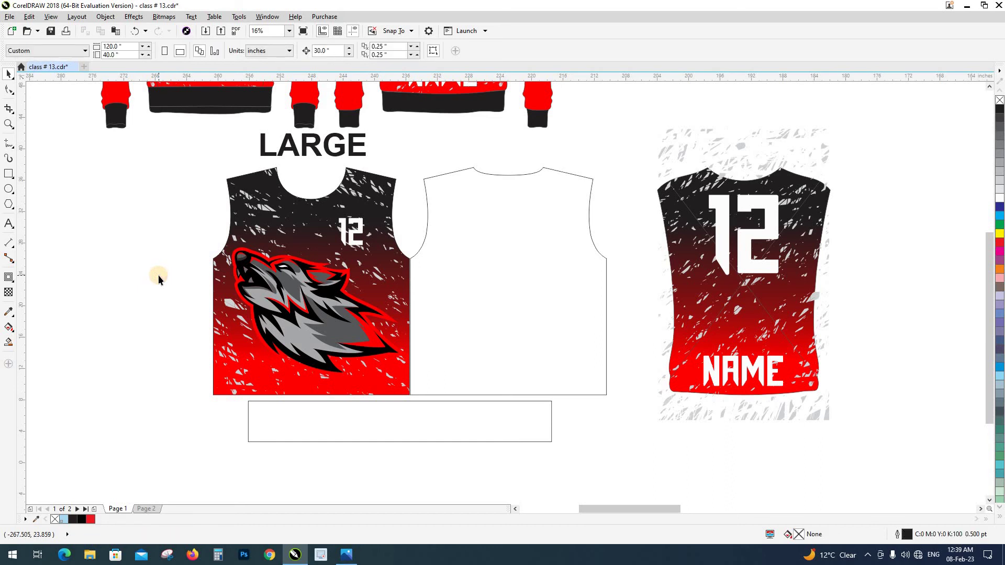
pyautogui.hotkey('ctrl', 'v')
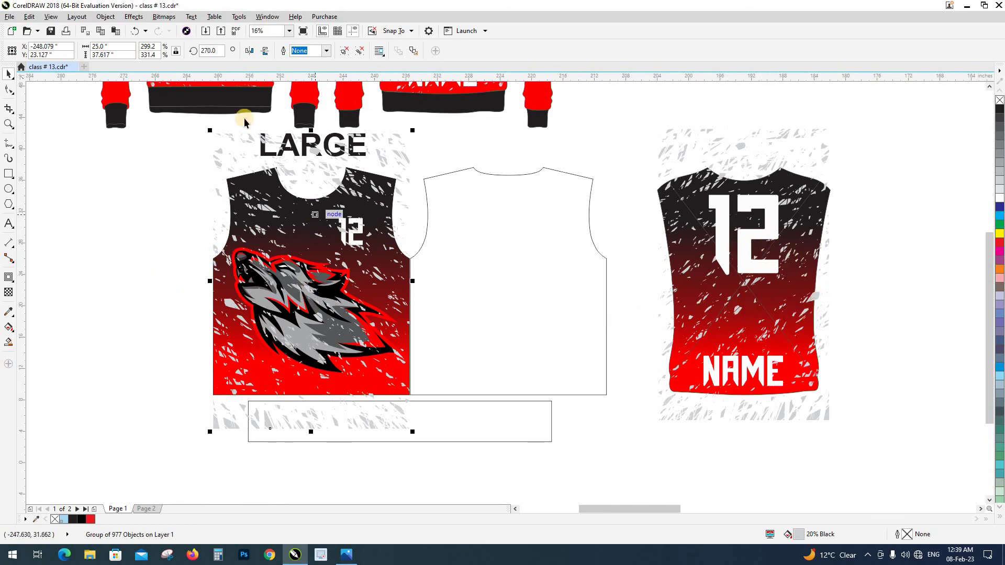
pyautogui.click(247, 50)
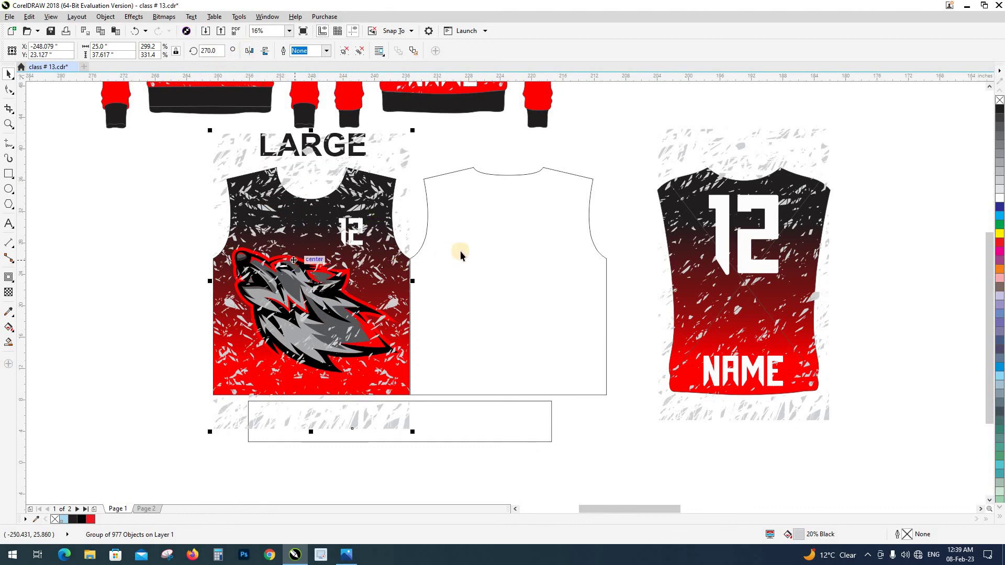
# Step: Centre the mirrored texture horizontally on the back pattern piece and PowerClip it inside that outline
pyautogui.keyDown('shift'); pyautogui.click(477, 227); pyautogui.keyUp('shift')
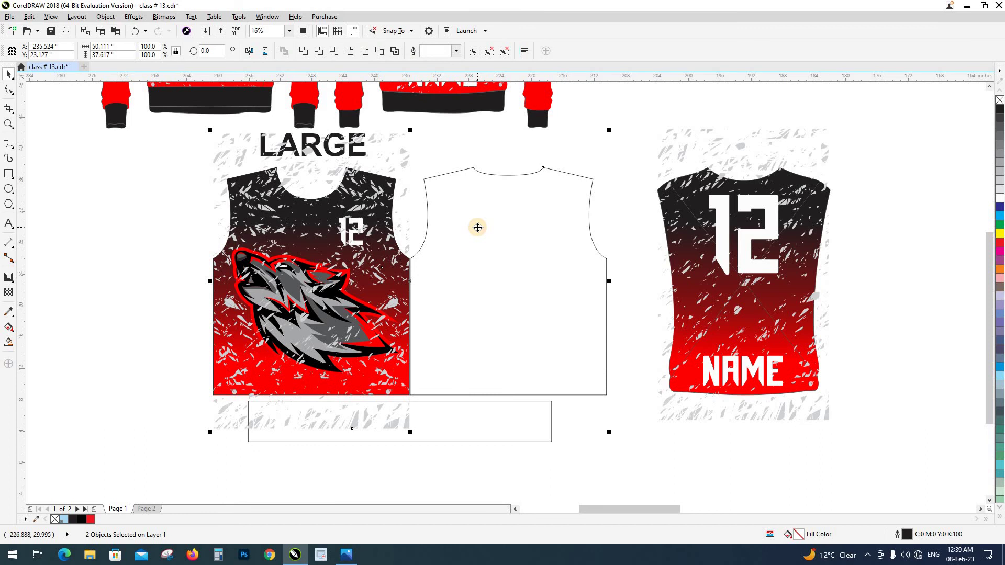
pyautogui.press('c')
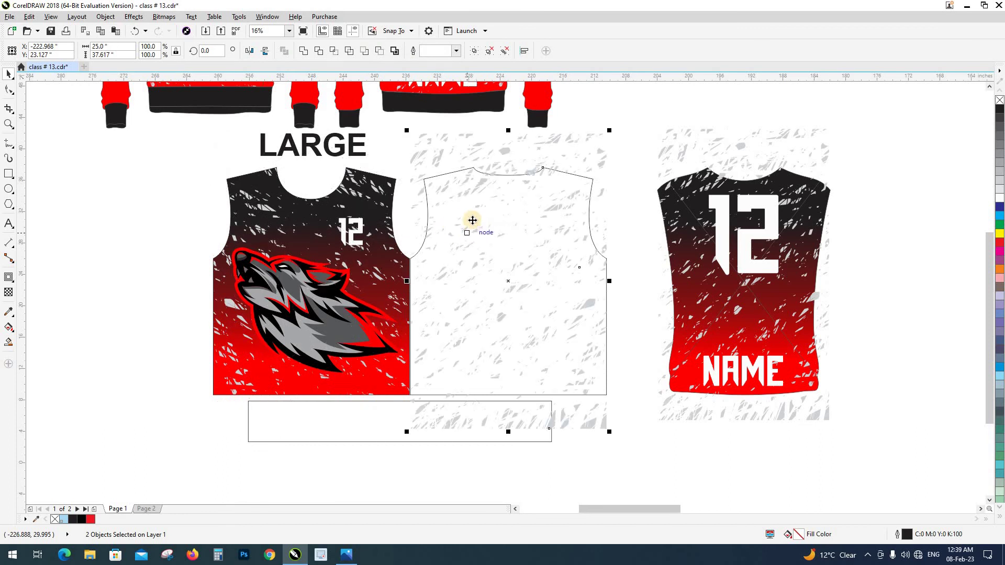
pyautogui.click(586, 431)
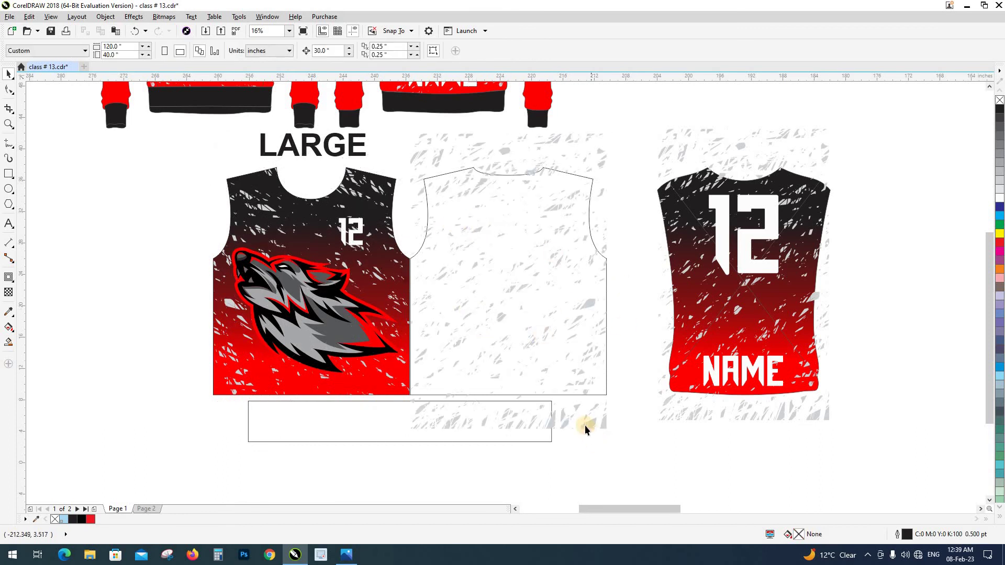
pyautogui.moveTo(585, 425); pyautogui.dragTo(603, 369)
pyautogui.click(647, 461)
pyautogui.click(528, 313)
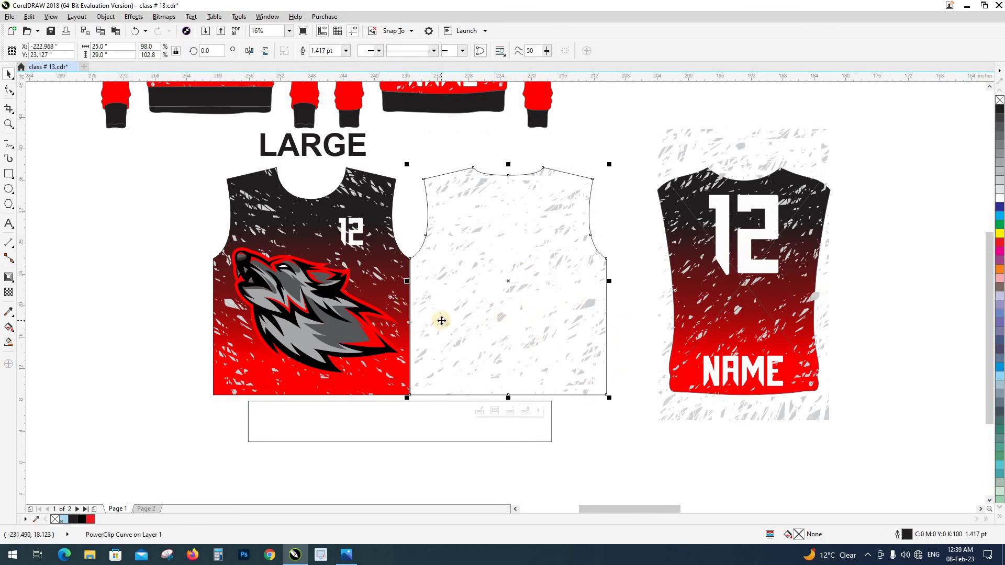
# Step: Delete the old scratch texture lying over the back body copy
pyautogui.click(665, 408)
pyautogui.click(667, 401)
pyautogui.press('Delete')
pyautogui.click(682, 333)
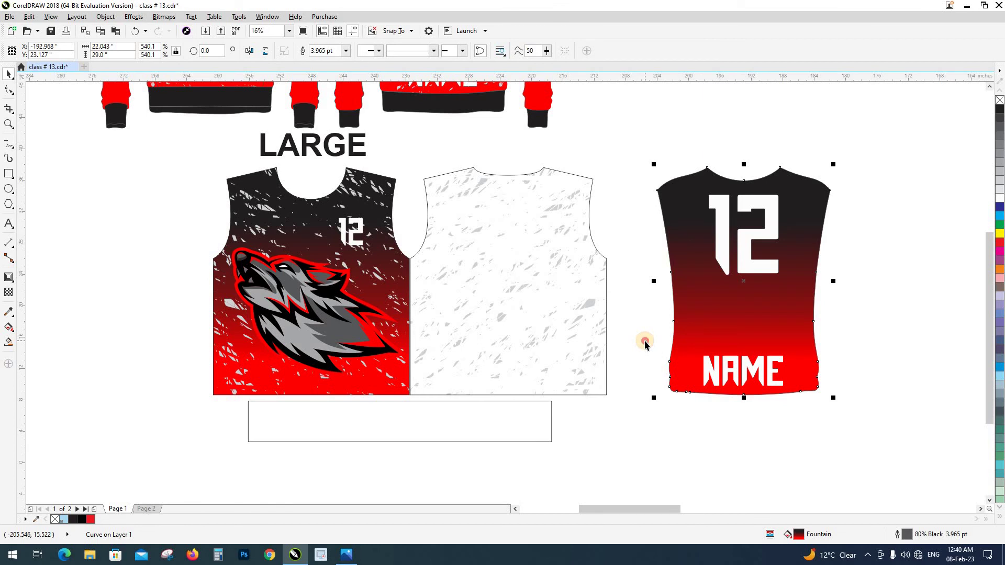
# Step: Fill the back pattern piece with the black-to-red gradient copied from the back body copy
pyautogui.click(558, 308)
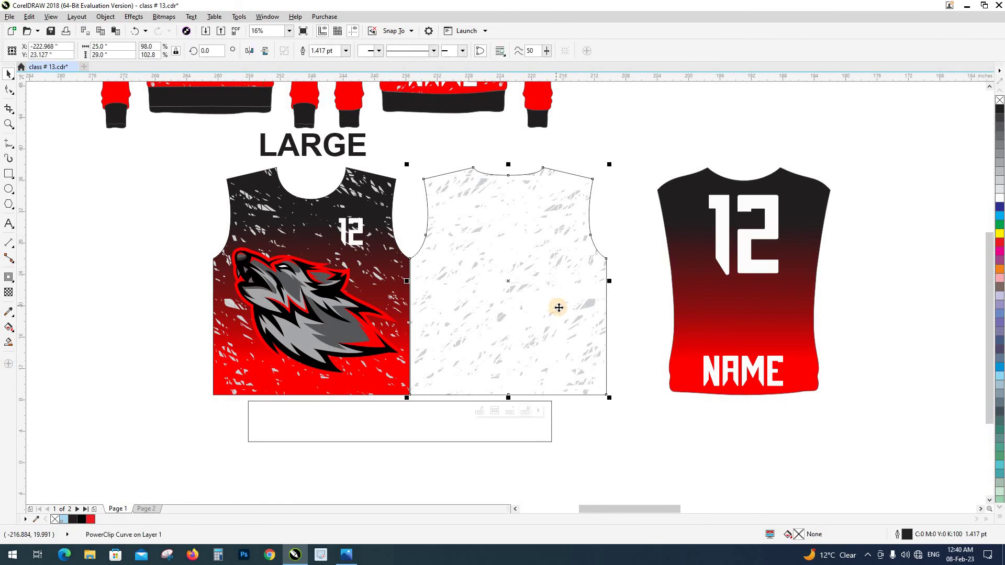
pyautogui.press('g')
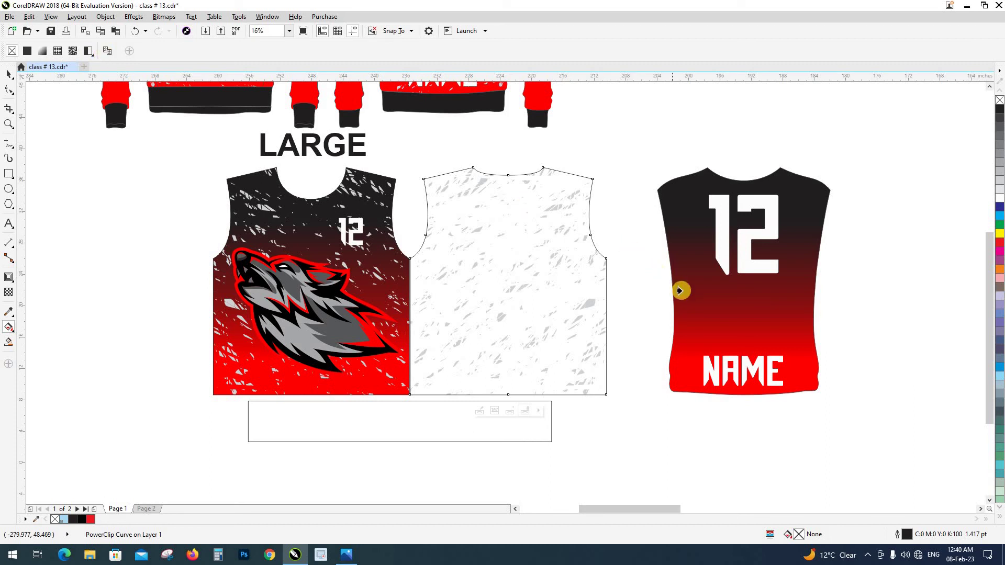
pyautogui.click(682, 290)
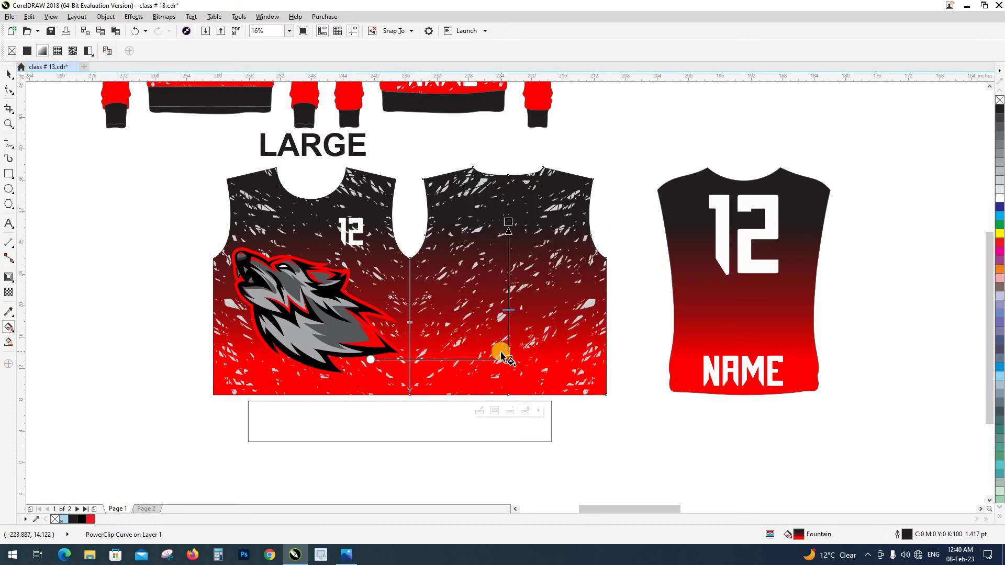
pyautogui.click(582, 422)
pyautogui.press('space')
# Step: Move the number 12 and the NAME text from the back body copy onto the back pattern piece by the same horizontal distance
pyautogui.hscroll(2, 575, 418)
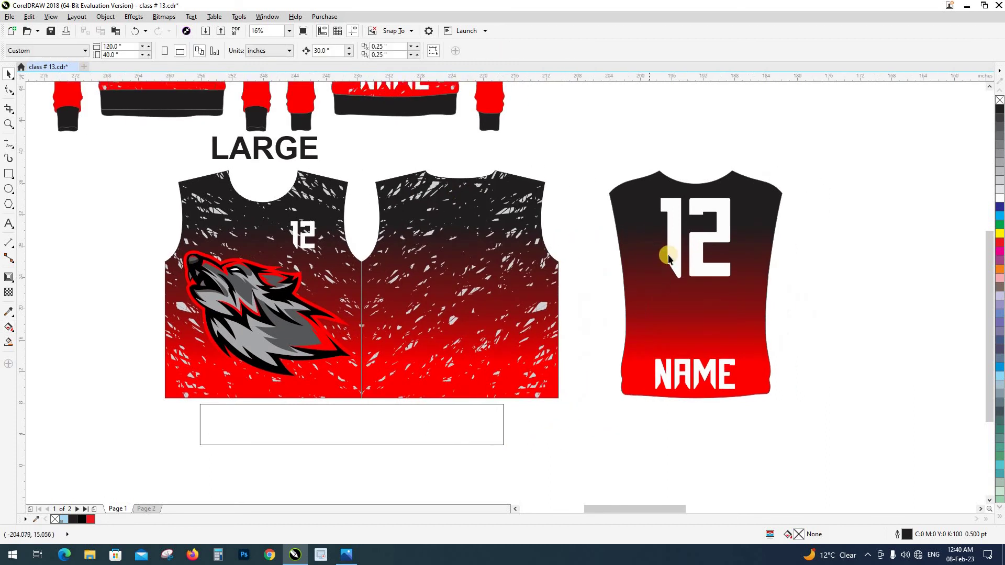
pyautogui.click(670, 250)
pyautogui.moveTo(671, 250); pyautogui.dragTo(434, 250)
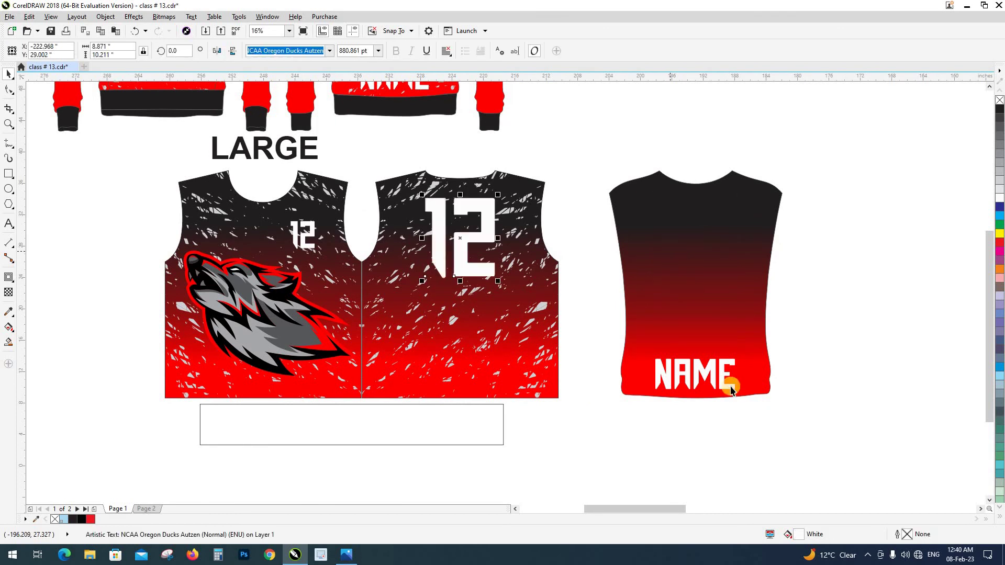
pyautogui.press('Tab')
pyautogui.hotkey('ctrl', 'r')
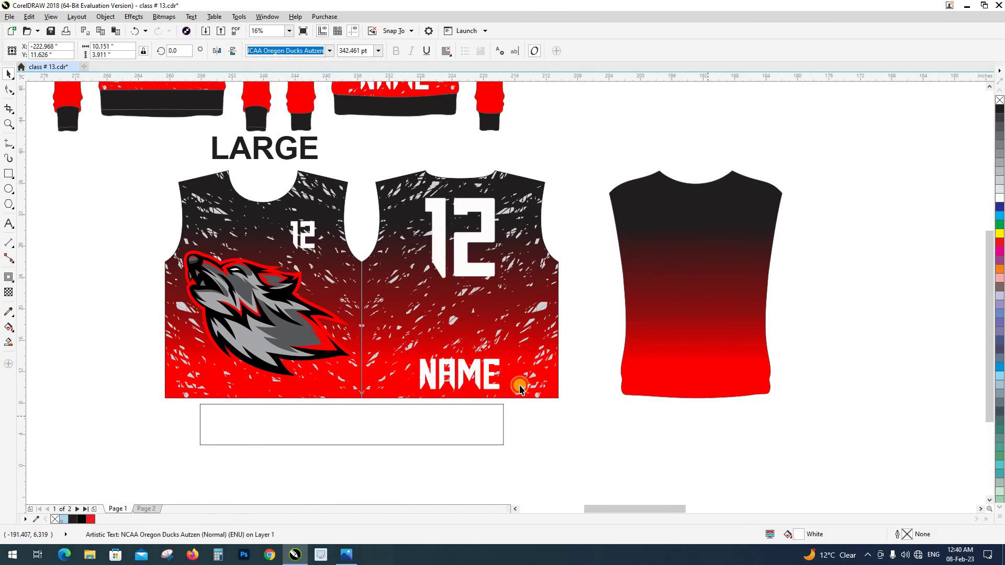
# Step: Scale the back number 12 proportionally to a height of 8 inches and then 9 inches
pyautogui.click(466, 265)
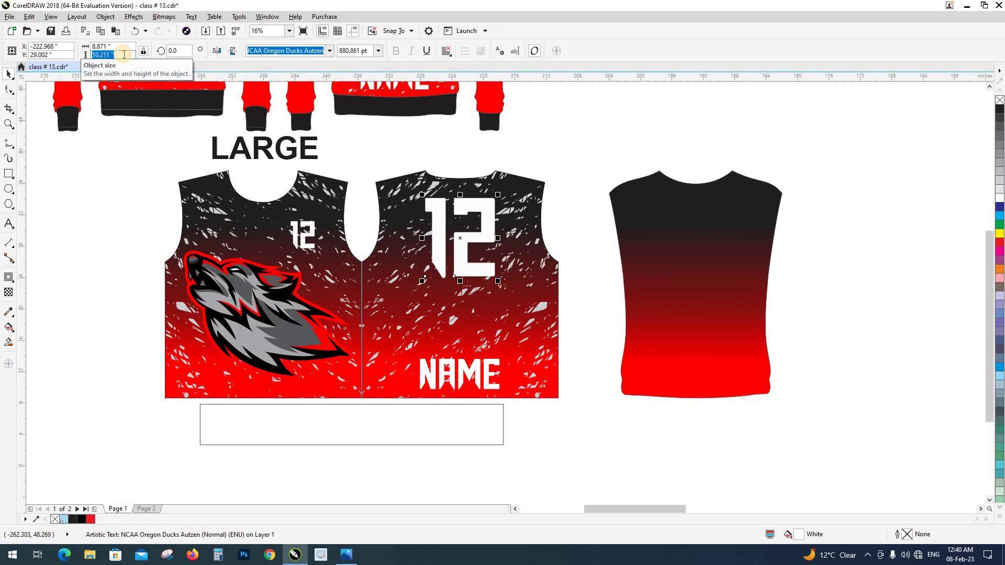
pyautogui.press('Return')
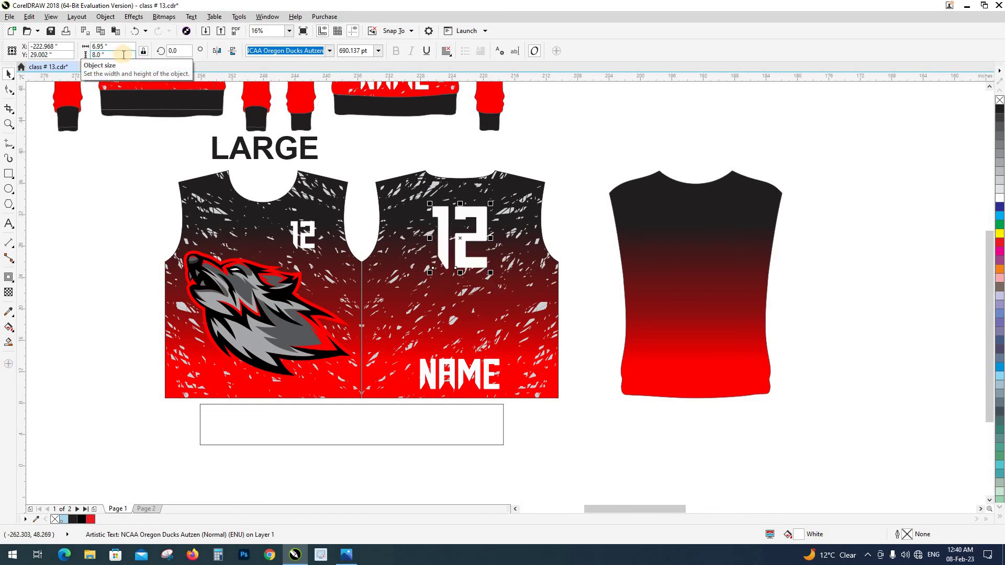
pyautogui.doubleClick(123, 54)
pyautogui.write('9')
pyautogui.press('Return')
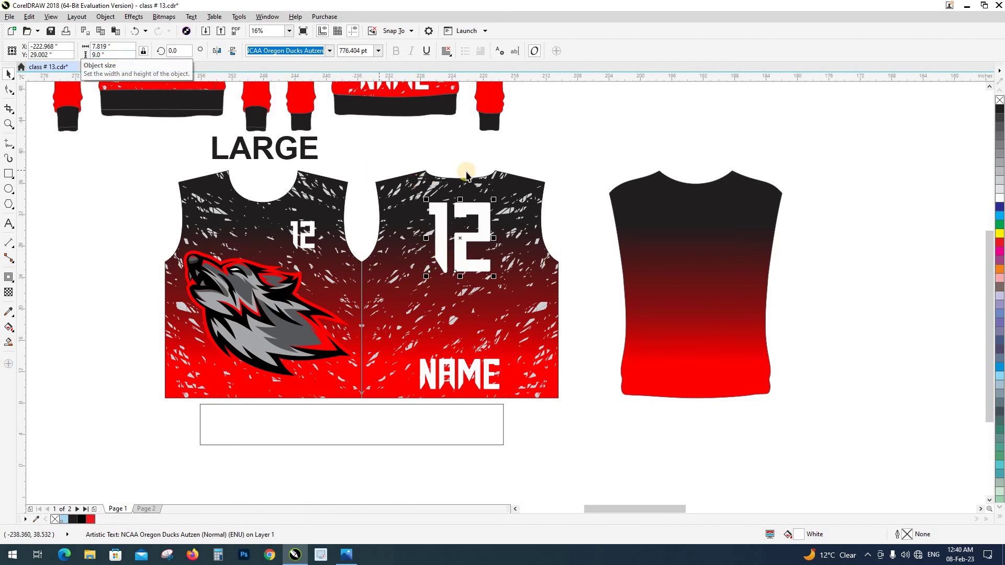
pyautogui.click(431, 157)
# Step: Place a horizontal guideline at the lowest point of the back neckline and nudge it 4 inches down
pyautogui.scroll(6, 406, 229)
pyautogui.scroll(-5, 370, 218)
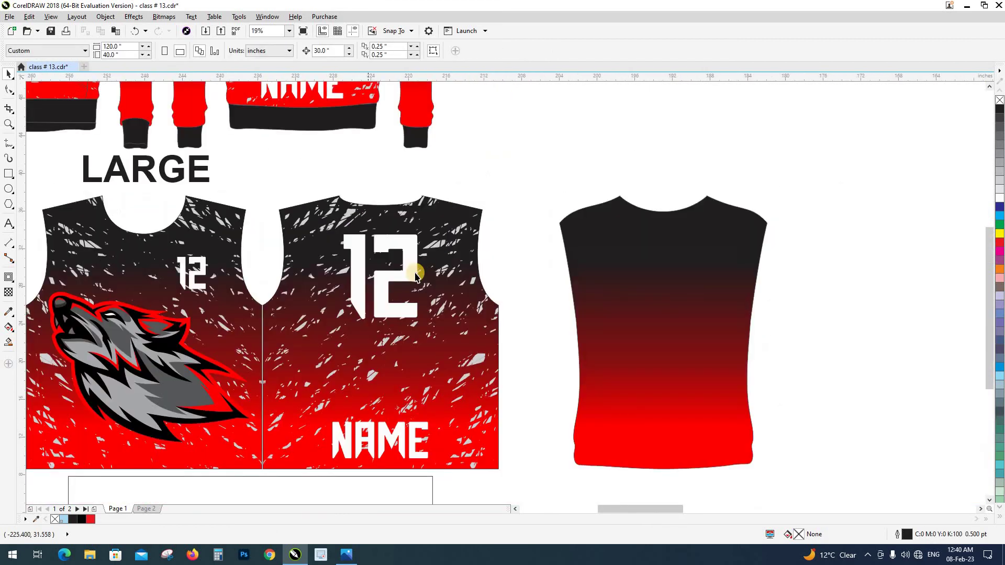
pyautogui.scroll(-1, 416, 274)
pyautogui.scroll(1, 407, 238)
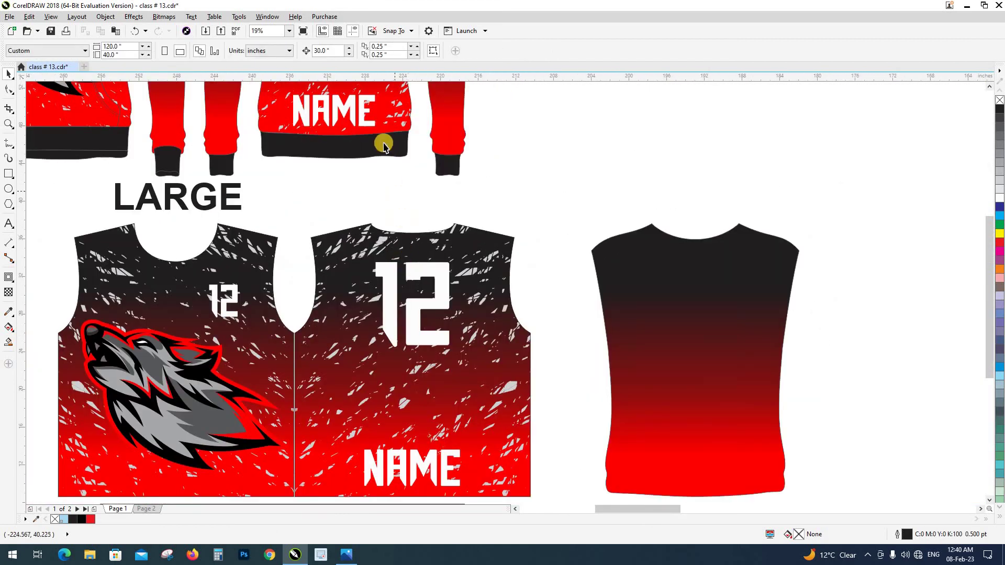
pyautogui.moveTo(369, 79); pyautogui.dragTo(415, 235)
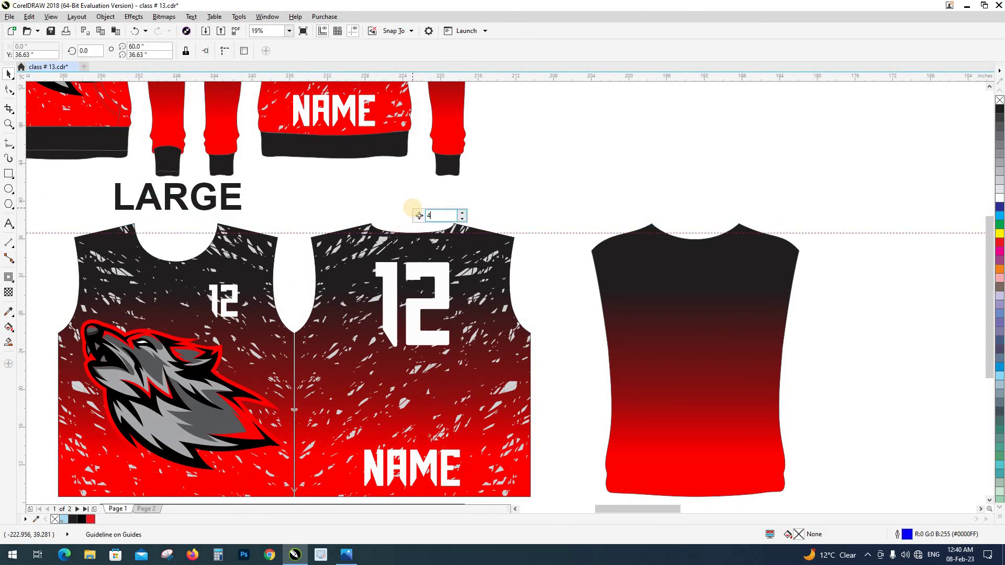
pyautogui.click(413, 207)
# Step: Enable snapping to guidelines and align the top of the back number 12 with the new guideline
pyautogui.scroll(2, 414, 275)
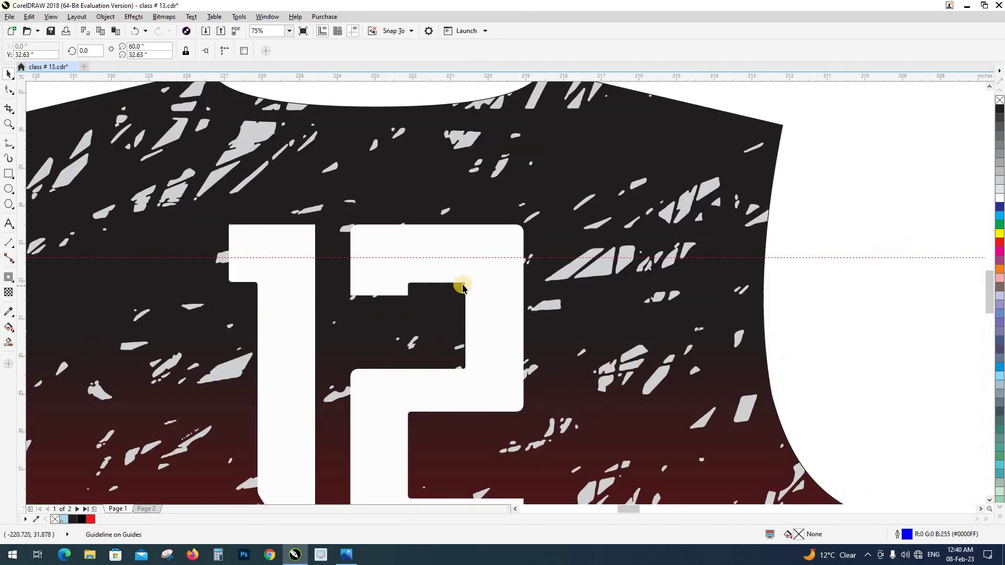
pyautogui.click(468, 279)
pyautogui.moveTo(468, 278); pyautogui.dragTo(470, 311)
pyautogui.click(395, 31)
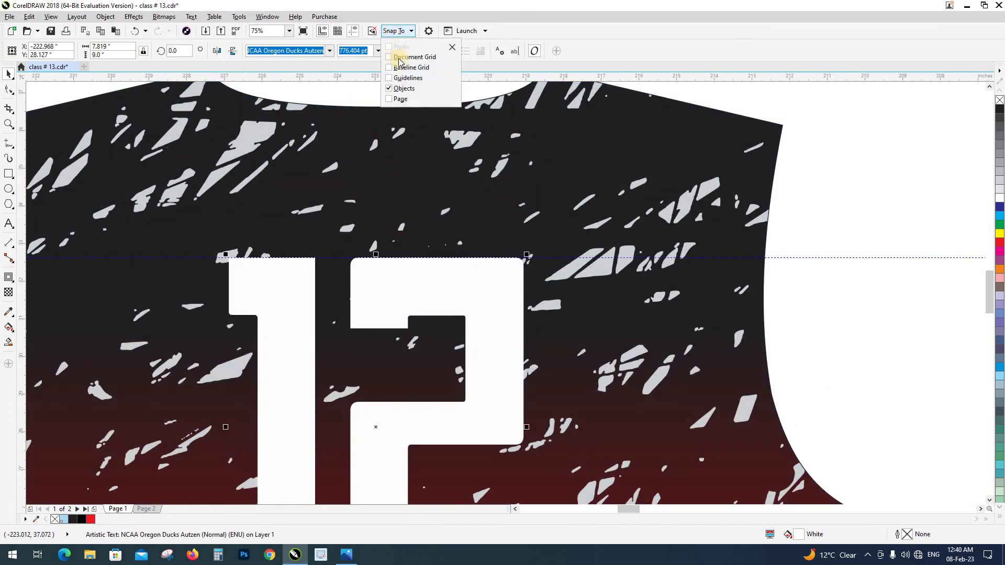
pyautogui.click(402, 79)
pyautogui.click(396, 30)
pyautogui.click(806, 313)
pyautogui.moveTo(481, 291); pyautogui.dragTo(424, 268)
pyautogui.scroll(-4, 424, 268)
pyautogui.press('Escape')
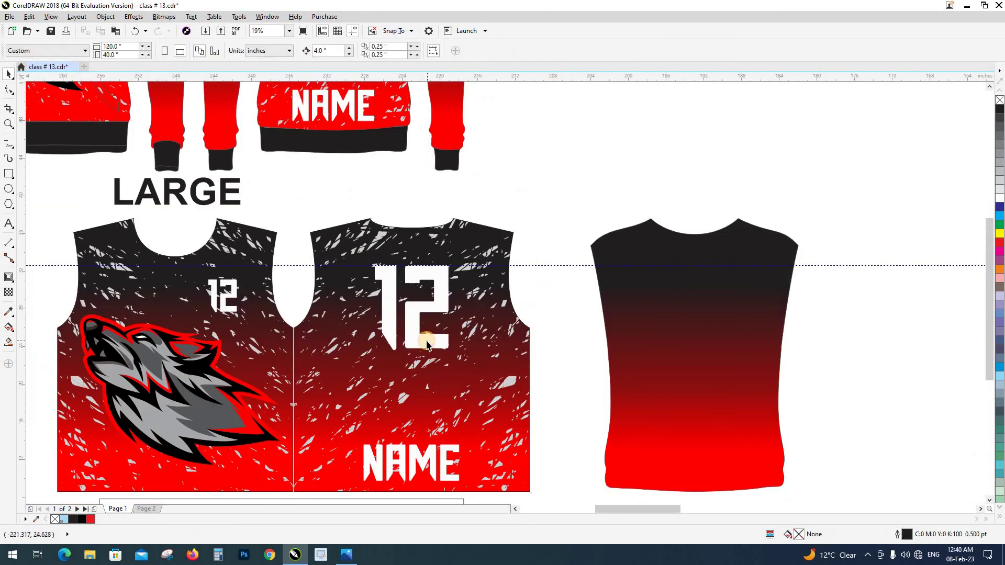
# Step: Scale the back number 12 proportionally to a height of 10 inches, with its top edge on the guideline
pyautogui.click(427, 343)
pyautogui.moveTo(456, 357); pyautogui.dragTo(462, 363)
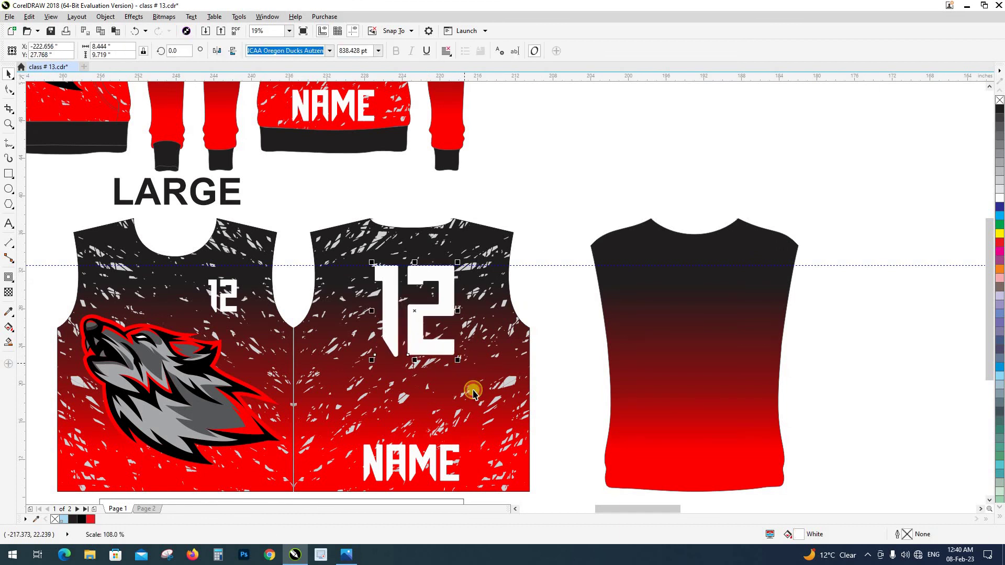
pyautogui.click(119, 55)
pyautogui.press('Return')
pyautogui.click(440, 377)
pyautogui.click(539, 341)
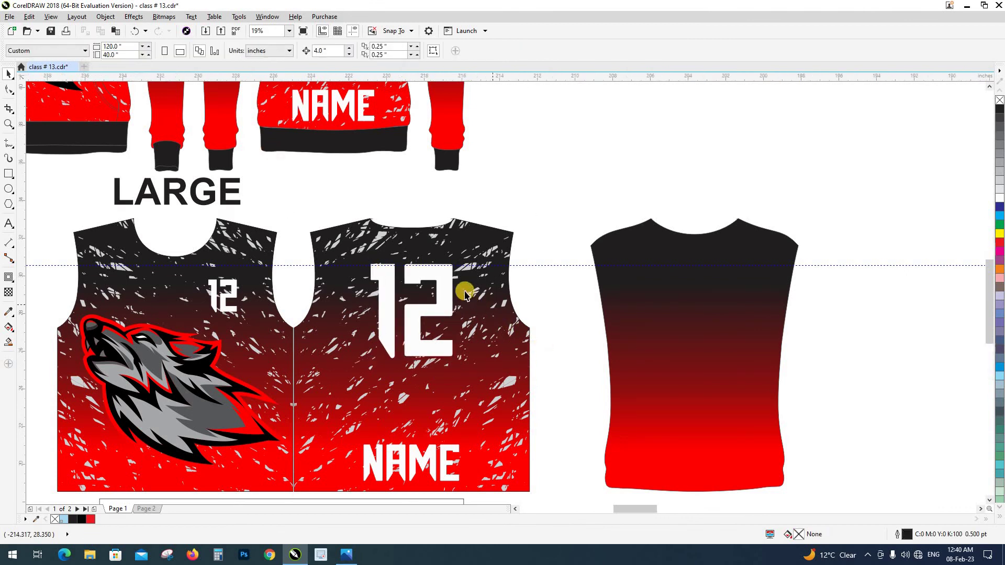
pyautogui.scroll(2, 466, 295)
pyautogui.click(446, 273)
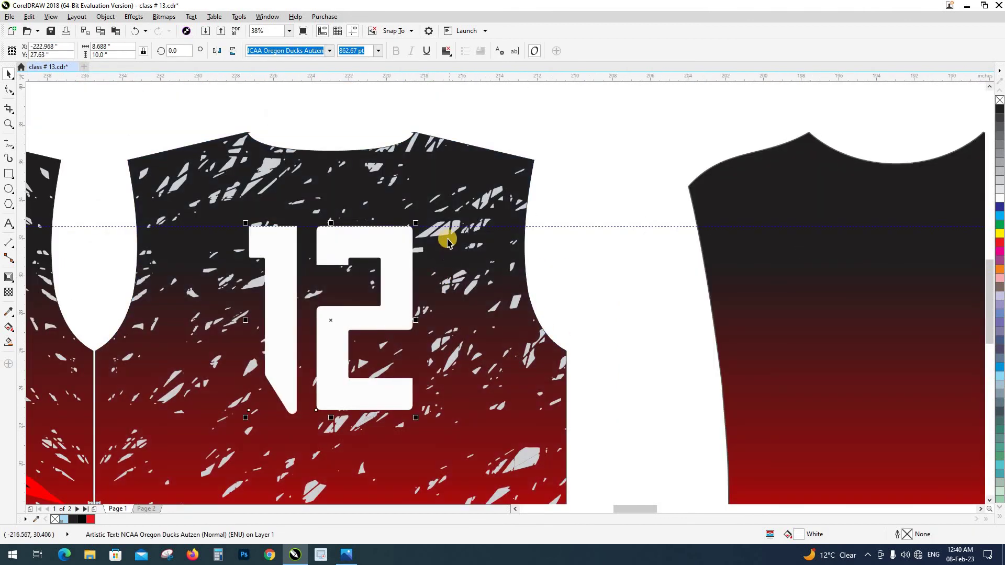
pyautogui.scroll(-2, 447, 242)
pyautogui.press('Escape')
# Step: Examine the NAME text's size and placement on the back panel against the back view of the hoodie mockup
pyautogui.scroll(-3, 441, 411)
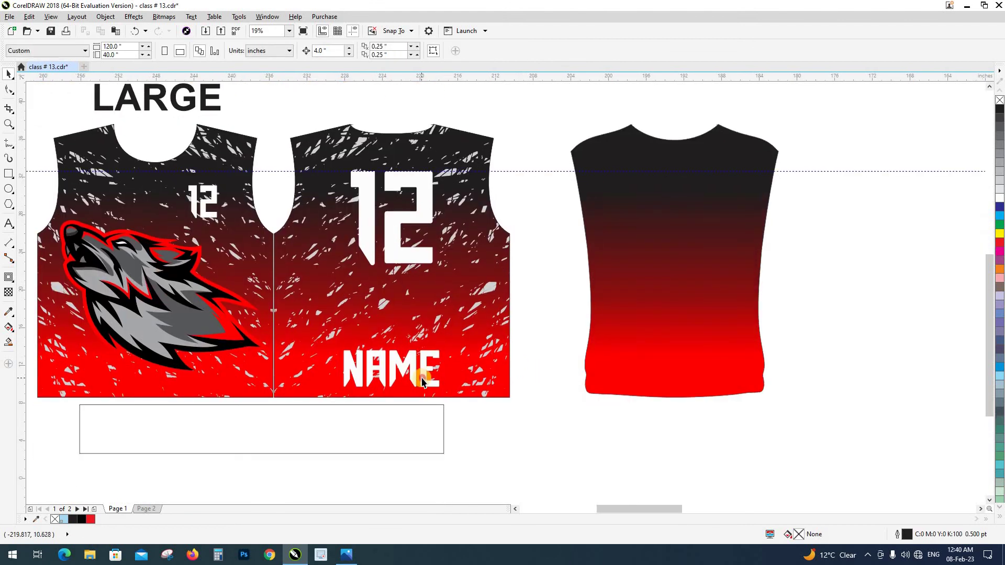
pyautogui.click(421, 384)
pyautogui.click(441, 397)
pyautogui.scroll(3, 416, 378)
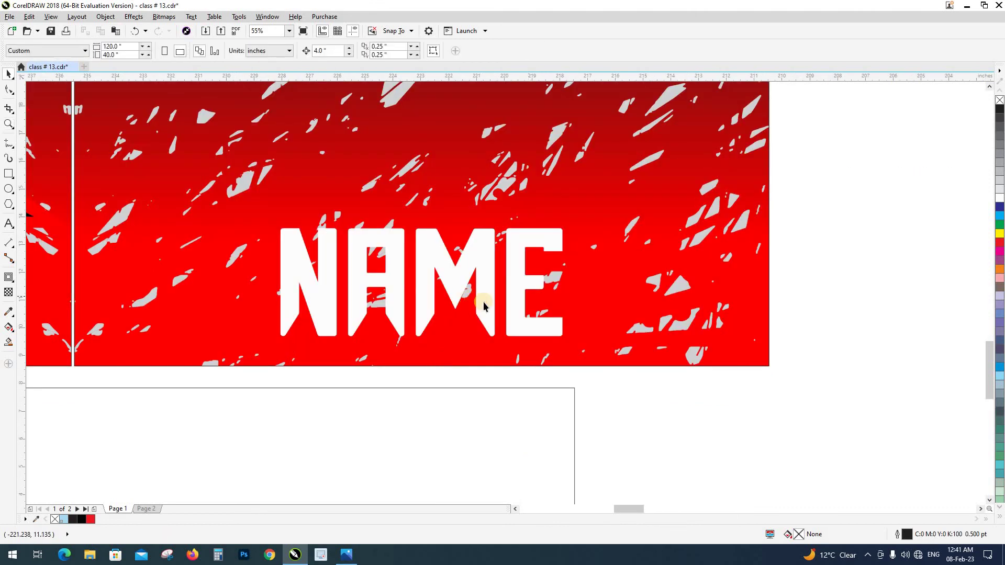
pyautogui.click(482, 302)
pyautogui.press('Escape')
pyautogui.scroll(-3, 455, 283)
pyautogui.scroll(-3, 458, 250)
pyautogui.scroll(3, 458, 250)
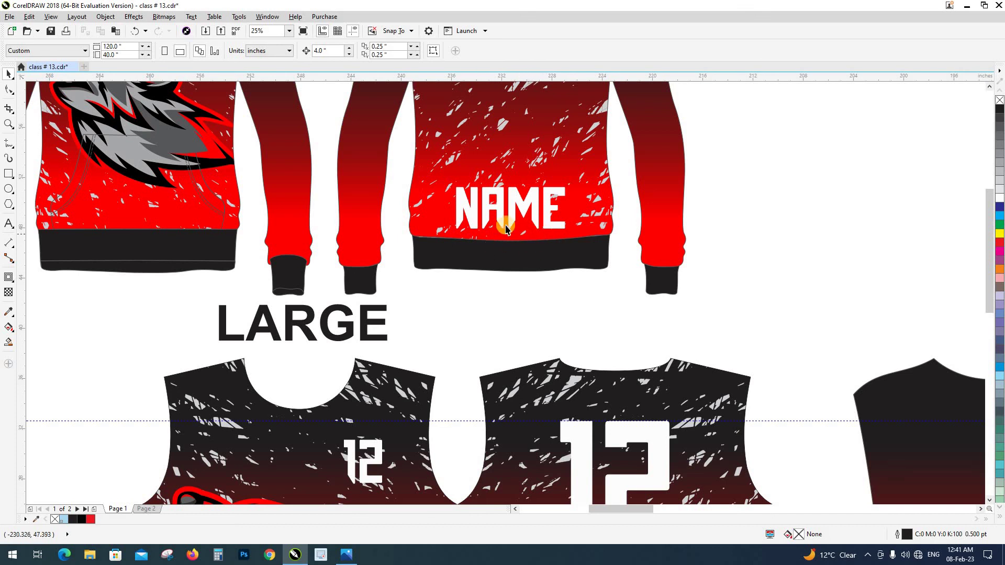
pyautogui.scroll(-3, 485, 229)
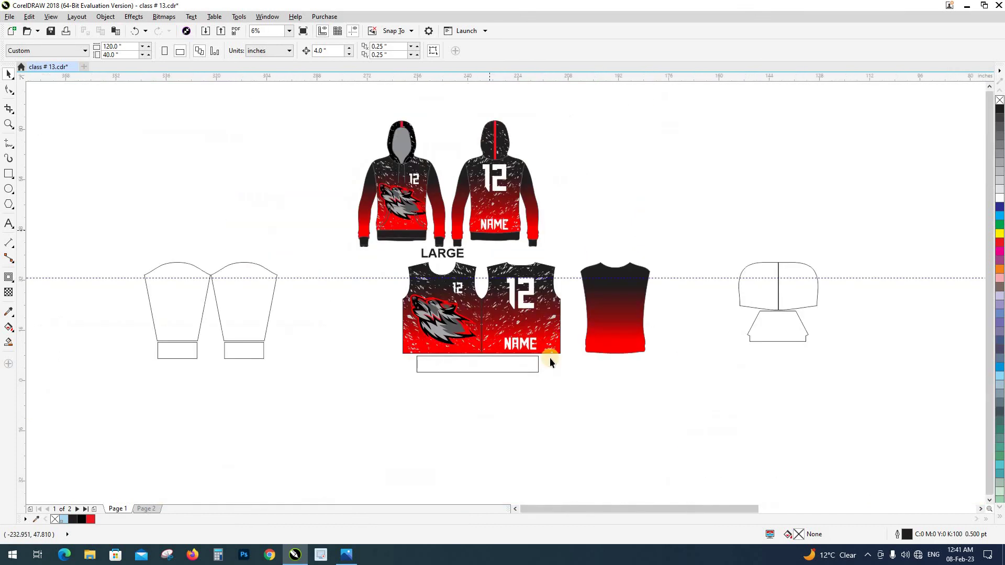
pyautogui.scroll(3, 536, 349)
# Step: Align the bottom of the NAME text with the bottom edge of the back panel
pyautogui.click(528, 348)
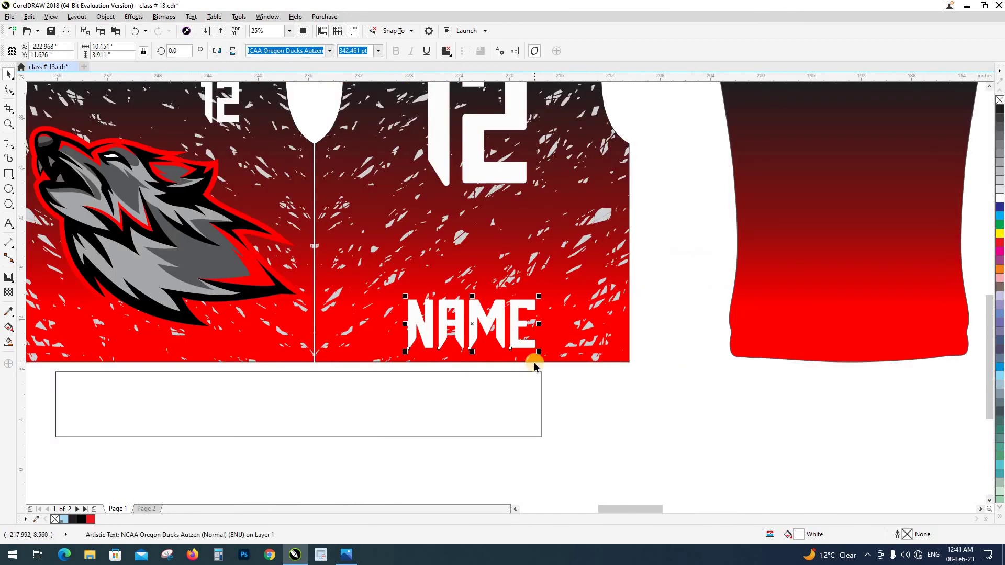
pyautogui.scroll(1, 534, 362)
pyautogui.click(602, 381)
pyautogui.click(558, 358)
pyautogui.click(580, 386)
pyautogui.click(504, 333)
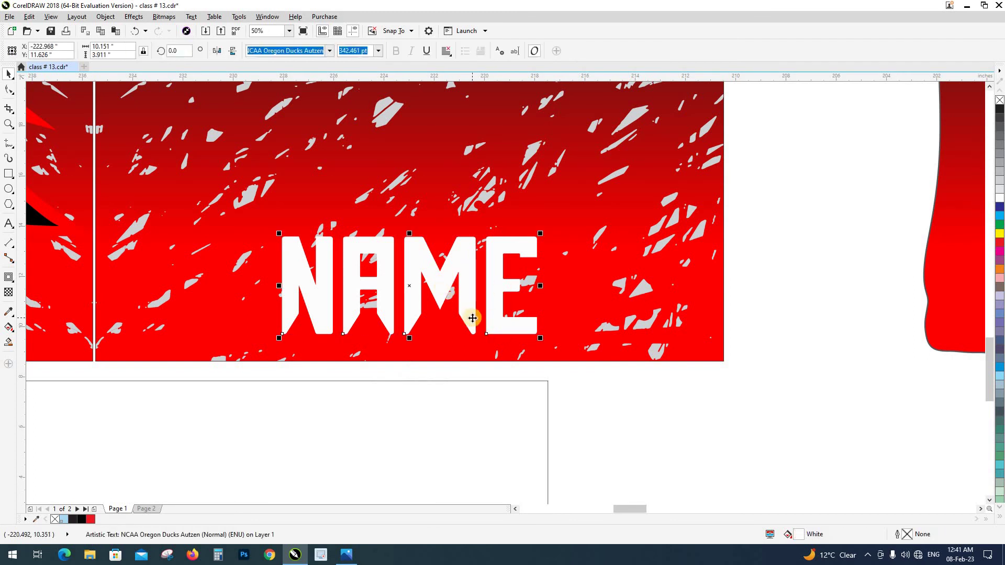
pyautogui.click(603, 401)
pyautogui.click(517, 330)
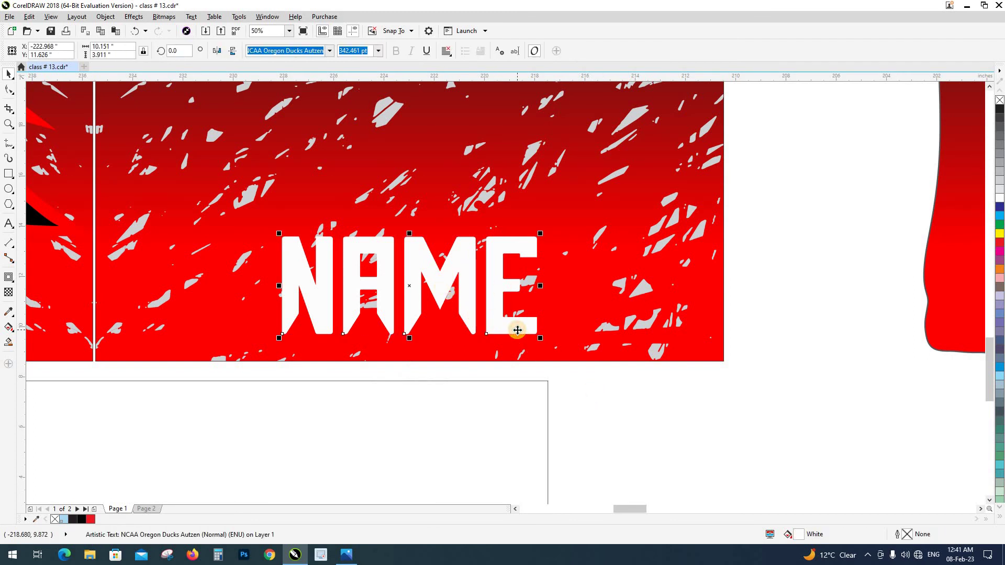
pyautogui.click(586, 395)
pyautogui.click(516, 332)
pyautogui.click(597, 390)
pyautogui.hotkey('ctrl', 'z')
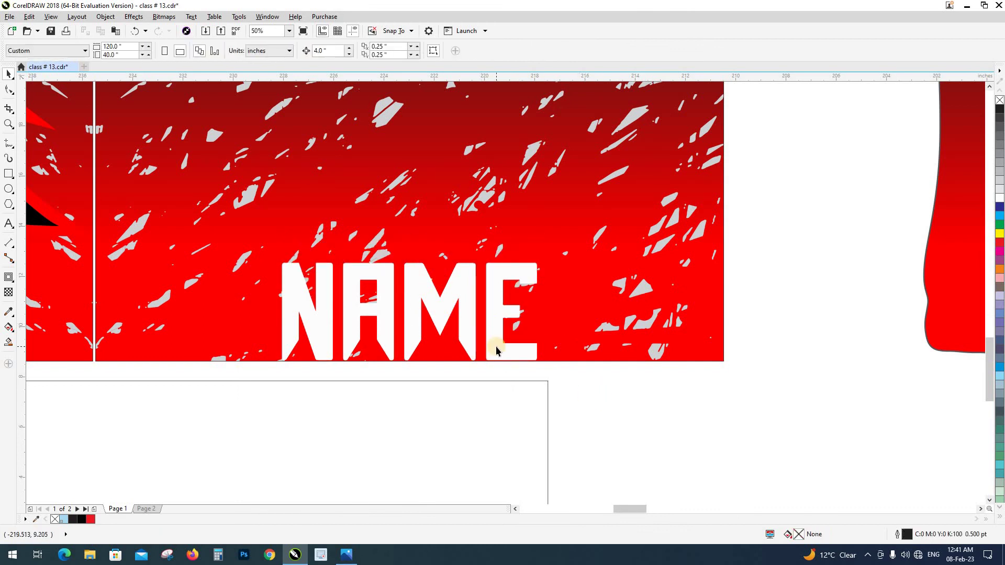
# Step: Set the nudge distance to 1.5 inches and nudge the NAME text up once from the back panel's bottom edge
pyautogui.click(496, 346)
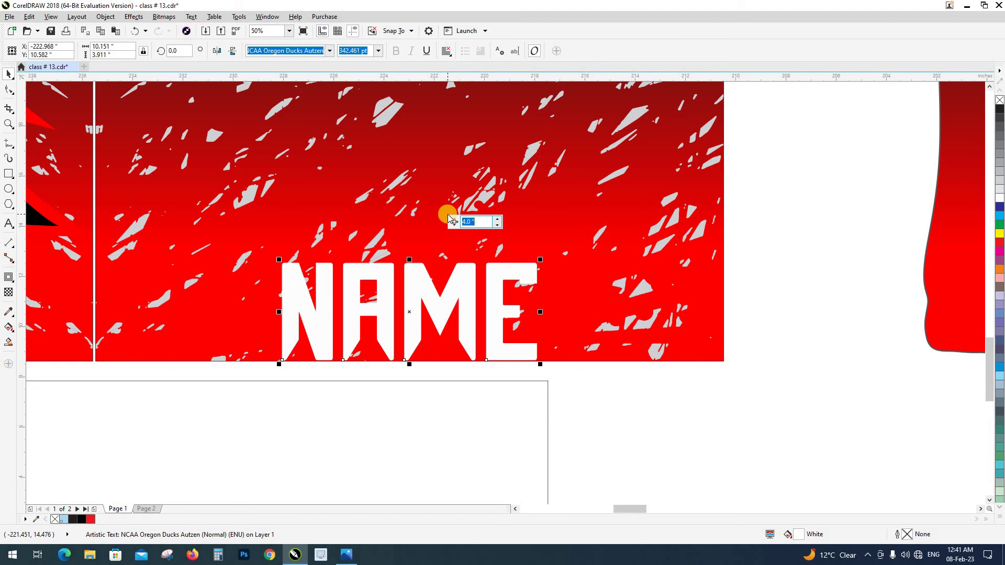
pyautogui.write('1.5')
pyautogui.press('Return')
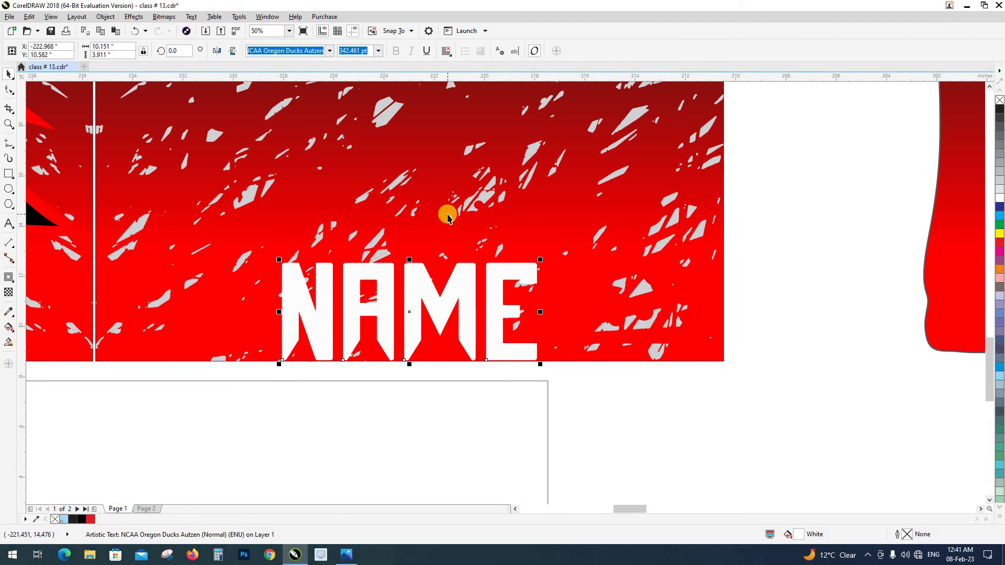
pyautogui.press('Up')
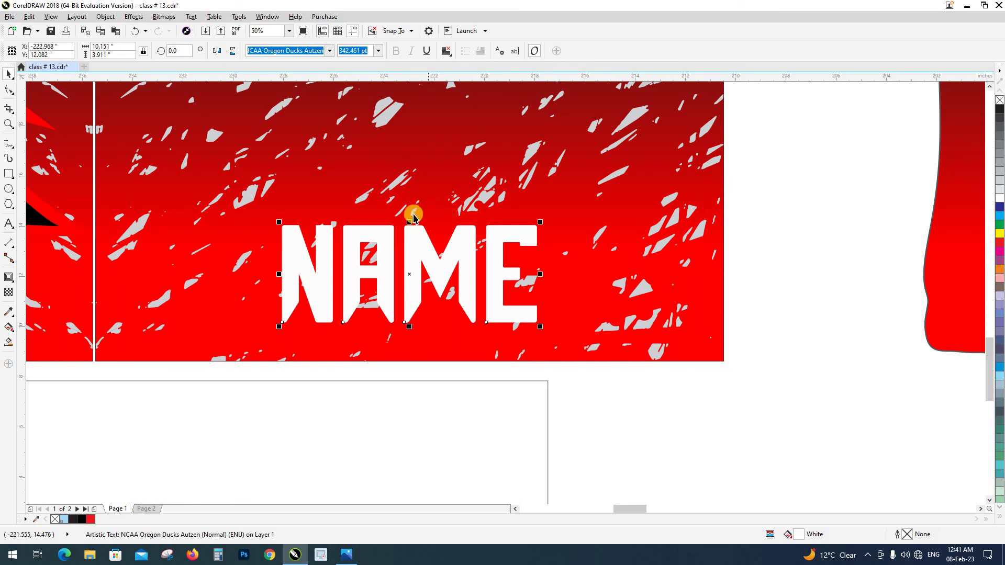
pyautogui.scroll(-2, 414, 216)
pyautogui.click(536, 341)
pyautogui.click(538, 348)
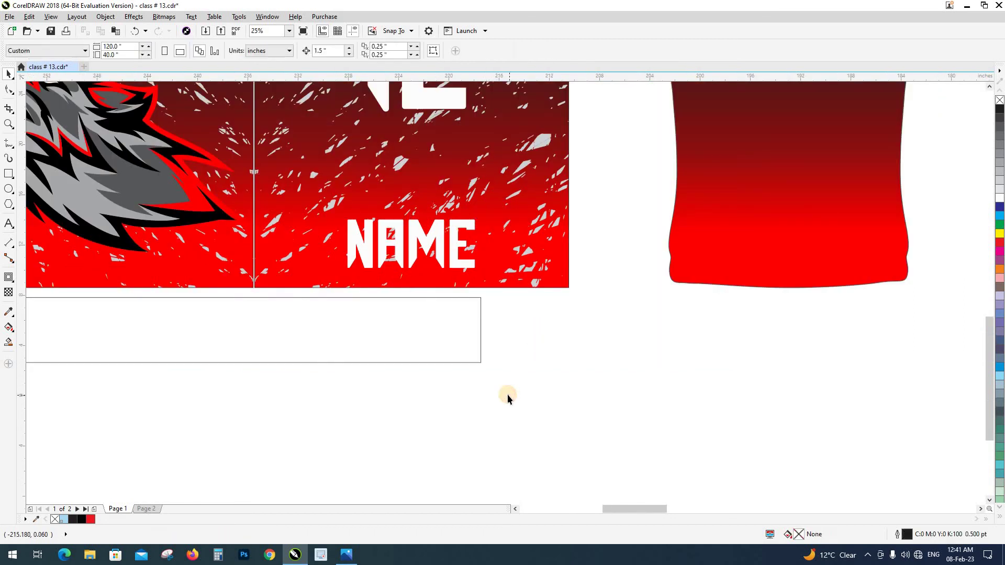
# Step: Delete the spare black-to-red gradient body piece beside the back panel
pyautogui.scroll(-1, 504, 395)
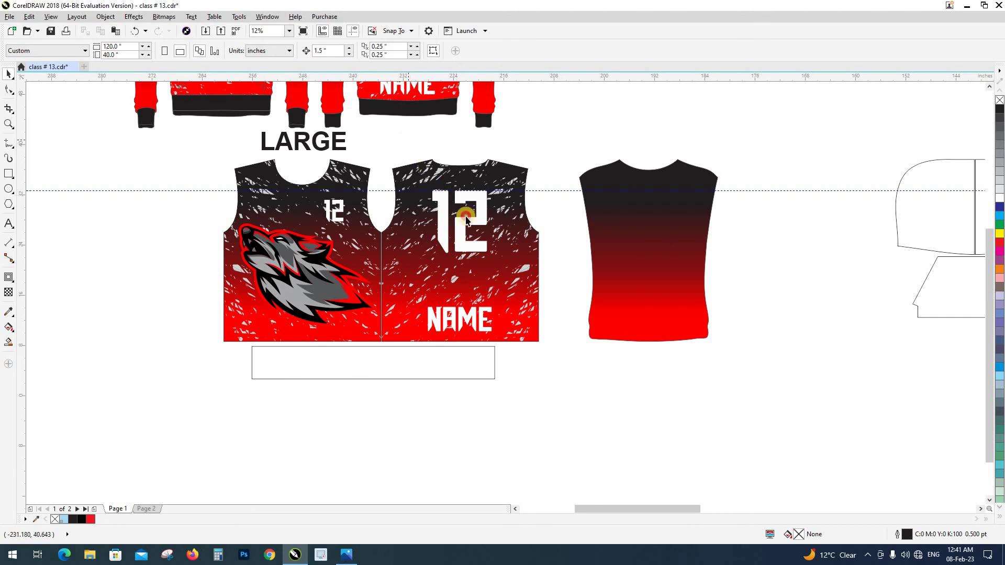
pyautogui.click(492, 278)
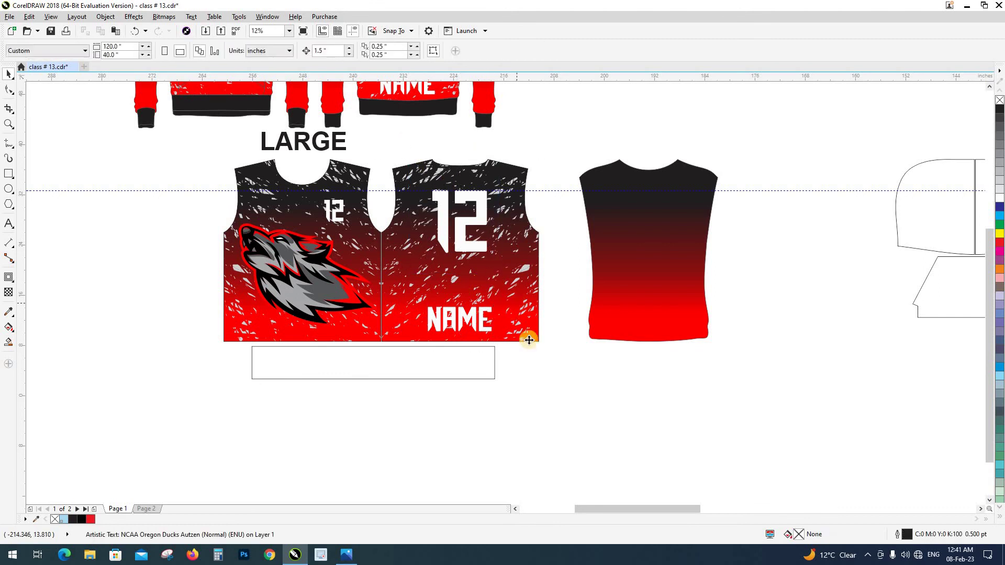
pyautogui.click(498, 361)
pyautogui.hotkey('shift', 'F9')
pyautogui.hotkey('shift', 'F9')
pyautogui.scroll(-1, 500, 369)
pyautogui.click(572, 341)
pyautogui.press('Delete')
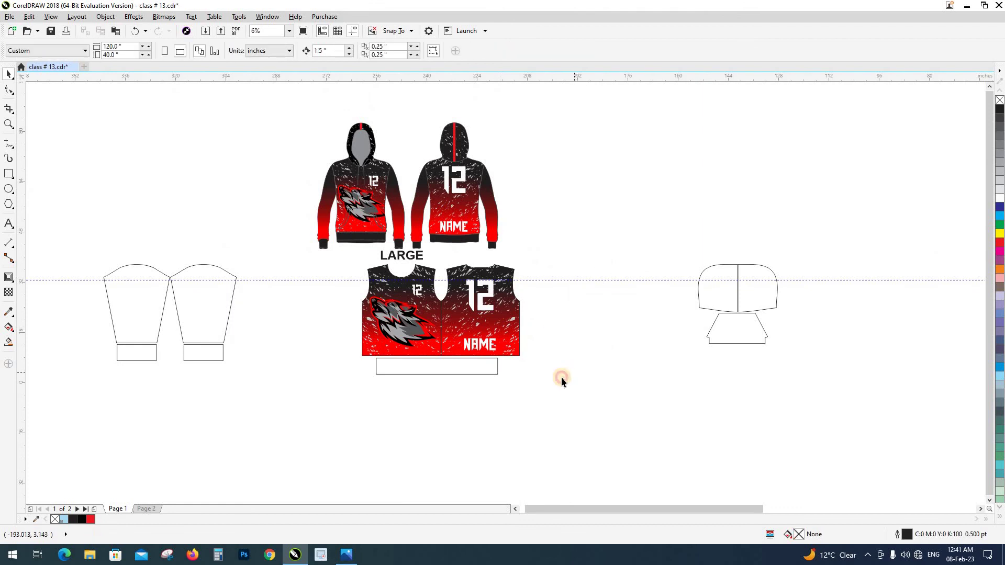
# Step: Move the two sleeve outlines with their cuffs right beside the front panel
pyautogui.hscroll(-1, 561, 382)
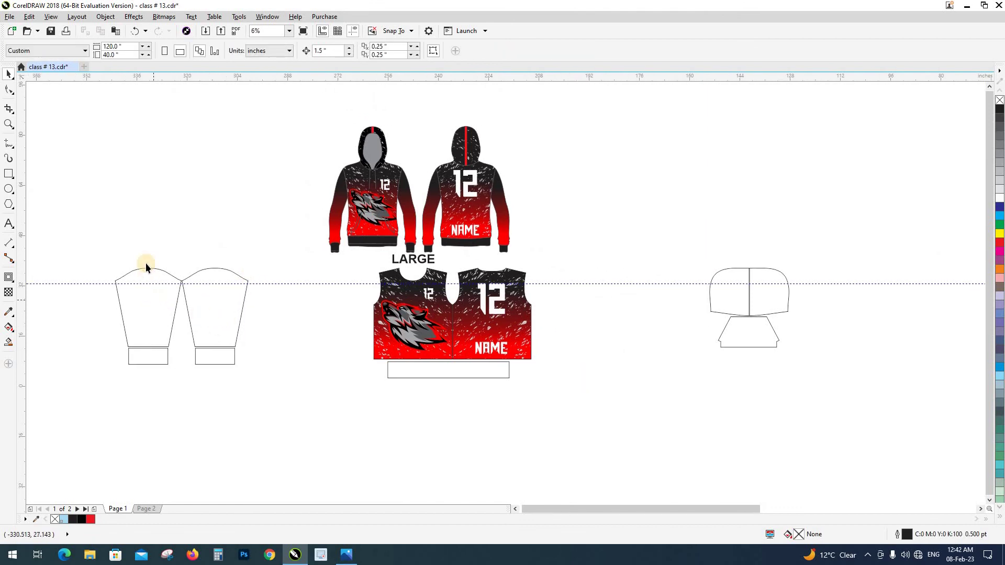
pyautogui.moveTo(209, 323); pyautogui.dragTo(338, 333)
pyautogui.press('F2')
pyautogui.moveTo(202, 158); pyautogui.dragTo(511, 400)
# Step: Copy the front panel's black-to-red gradient fill onto both sleeve pieces
pyautogui.click(419, 328)
pyautogui.keyDown('shift'); pyautogui.click(407, 353); pyautogui.keyUp('shift')
pyautogui.hscroll(3, 407, 353)
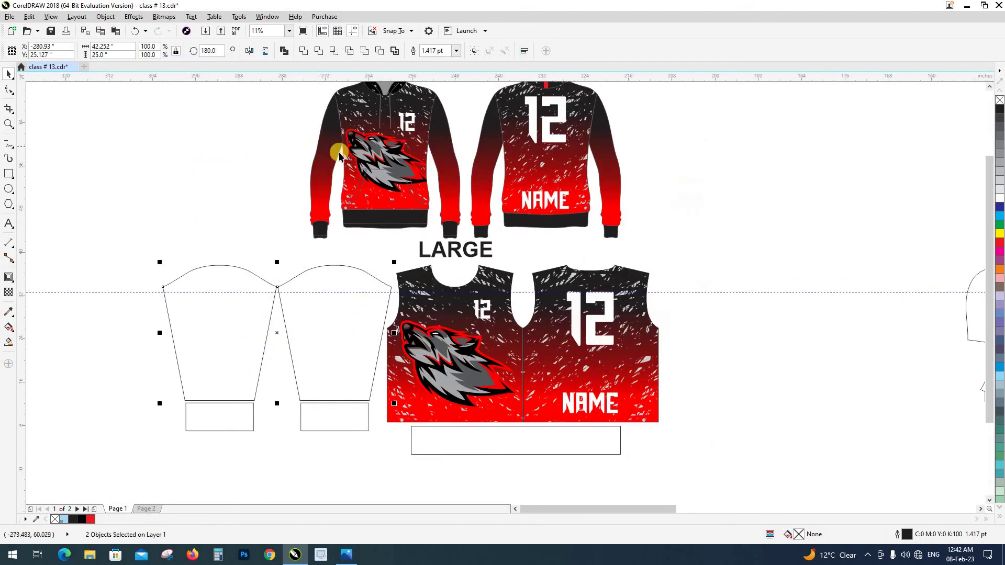
pyautogui.press('g')
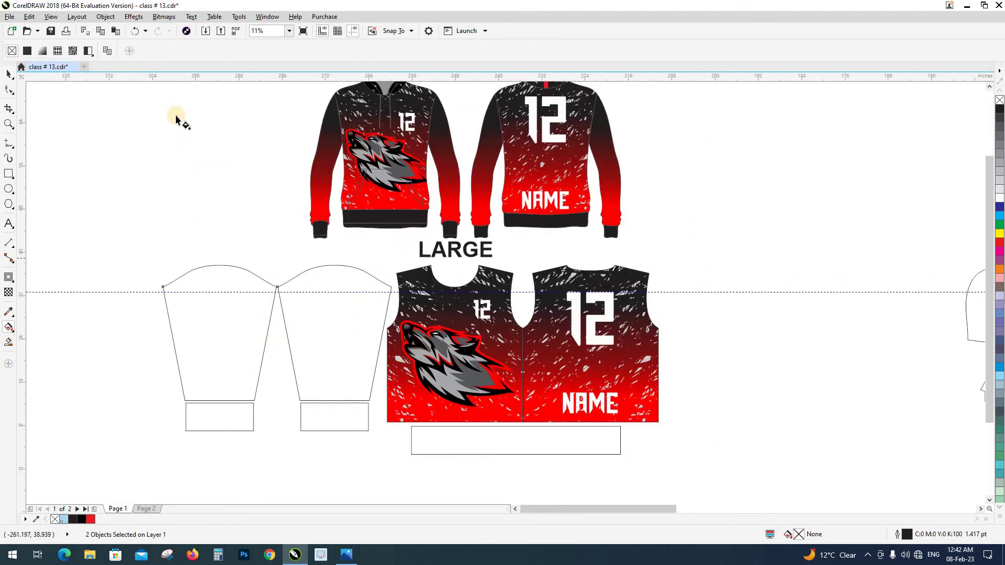
pyautogui.click(107, 53)
pyautogui.click(507, 352)
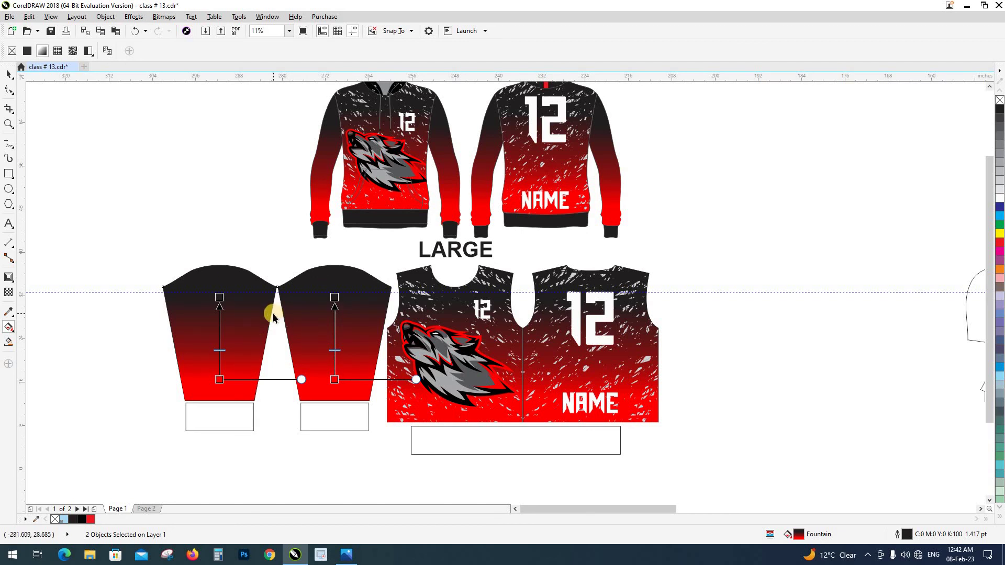
pyautogui.press('space')
pyautogui.click(262, 238)
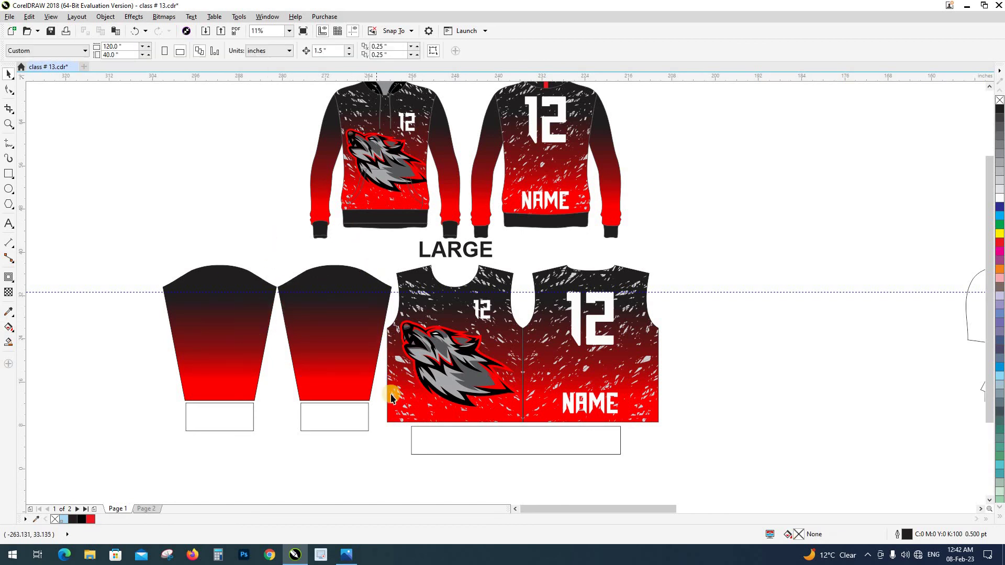
# Step: Line up both cuffs with the waistband in one row and fill all three with the black sampled from the mockup's waistband
pyautogui.click(345, 431)
pyautogui.keyDown('shift'); pyautogui.click(224, 428); pyautogui.keyUp('shift')
pyautogui.keyDown('shift'); pyautogui.click(412, 443); pyautogui.keyUp('shift')
pyautogui.press('e')
pyautogui.press('i')
pyautogui.click(382, 216)
pyautogui.click(333, 434)
pyautogui.click(230, 441)
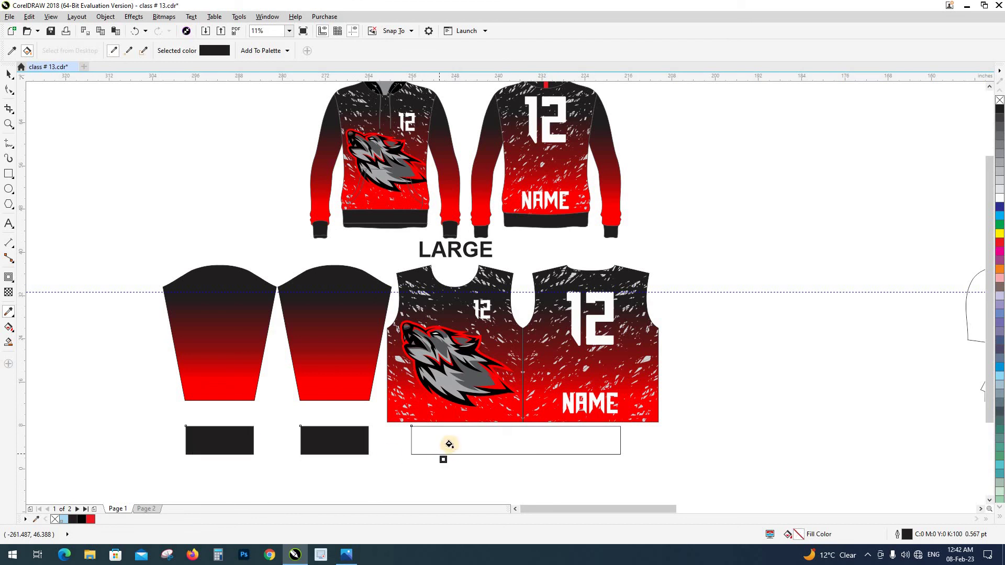
pyautogui.click(450, 445)
pyautogui.press('space')
# Step: Place the two cuffs and the waistband side by side with narrow, even gaps between them
pyautogui.moveTo(432, 445); pyautogui.dragTo(305, 446)
pyautogui.keyDown('shift'); pyautogui.click(351, 444); pyautogui.keyUp('shift')
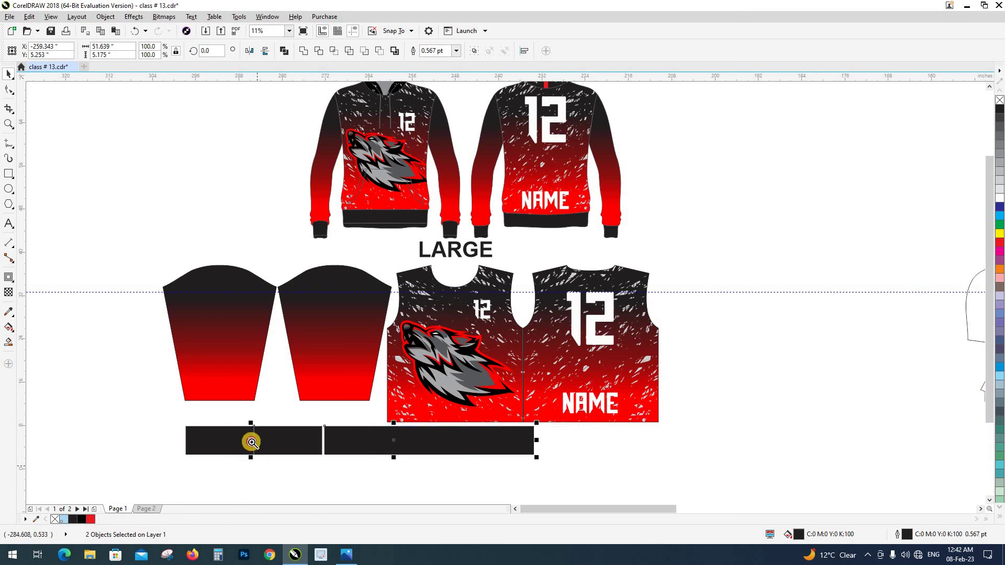
pyautogui.click(254, 460)
pyautogui.press('z')
pyautogui.moveTo(243, 410); pyautogui.dragTo(303, 466)
pyautogui.press('space')
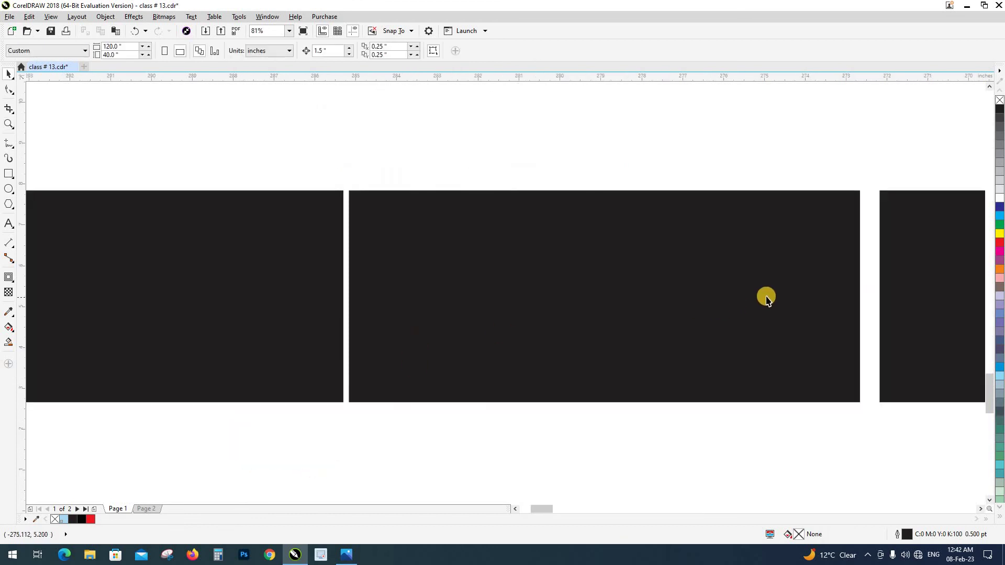
pyautogui.click(890, 283)
pyautogui.moveTo(887, 282); pyautogui.dragTo(874, 281)
pyautogui.keyDown('shift'); pyautogui.click(558, 282); pyautogui.keyUp('shift')
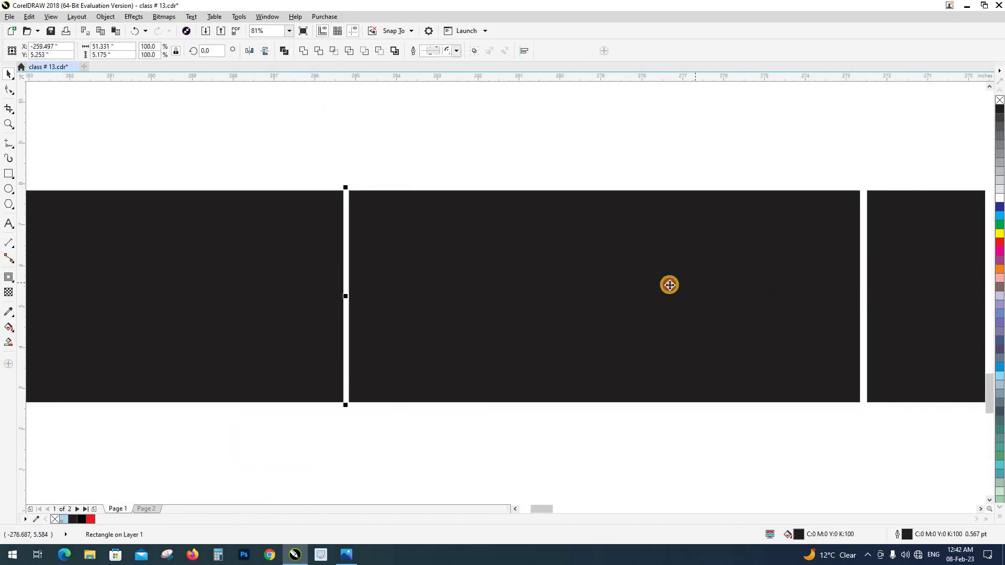
pyautogui.scroll(-5, 595, 379)
pyautogui.click(595, 379)
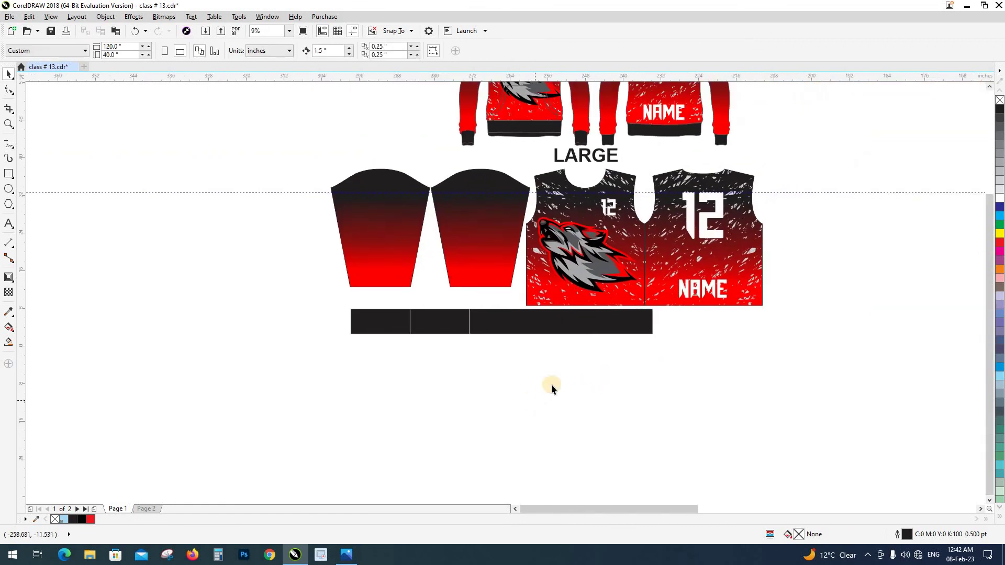
# Step: Center each black cuff just below its sleeve and place the waistband below the body panels
pyautogui.scroll(1, 340, 413)
pyautogui.moveTo(183, 356)
pyautogui.mouseDown()
pyautogui.moveTo(296, 359)
pyautogui.moveTo(184, 337)
pyautogui.mouseUp()
pyautogui.keyDown('shift'); pyautogui.click(171, 299); pyautogui.keyUp('shift')
pyautogui.press('c')
pyautogui.moveTo(330, 360); pyautogui.dragTo(259, 340)
pyautogui.keyDown('shift'); pyautogui.click(250, 288); pyautogui.keyUp('shift')
pyautogui.click(269, 335)
pyautogui.keyDown('shift'); pyautogui.click(172, 331); pyautogui.keyUp('shift')
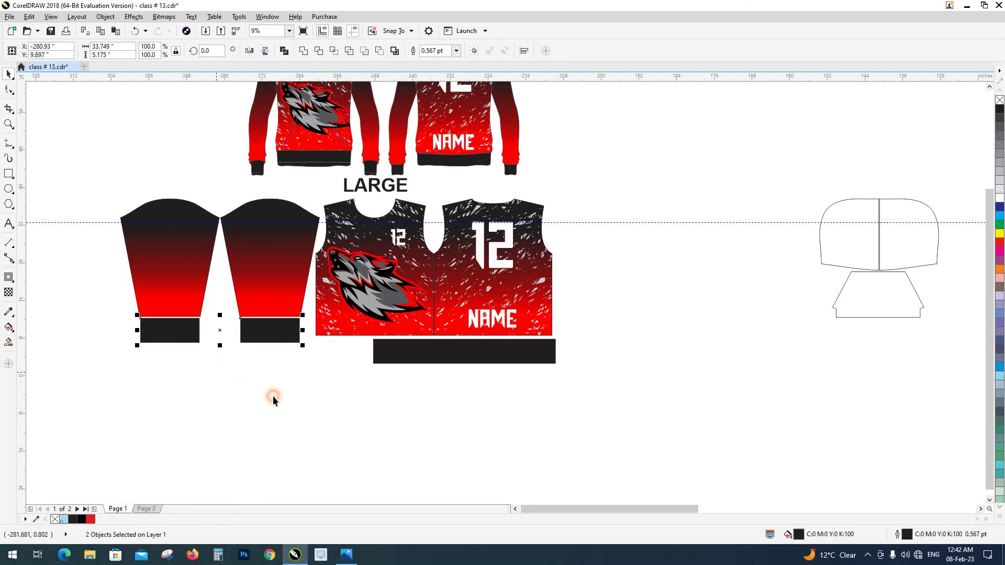
pyautogui.click(240, 386)
# Step: Delete the horizontal guideline crossing the pattern pieces
pyautogui.scroll(2, 233, 423)
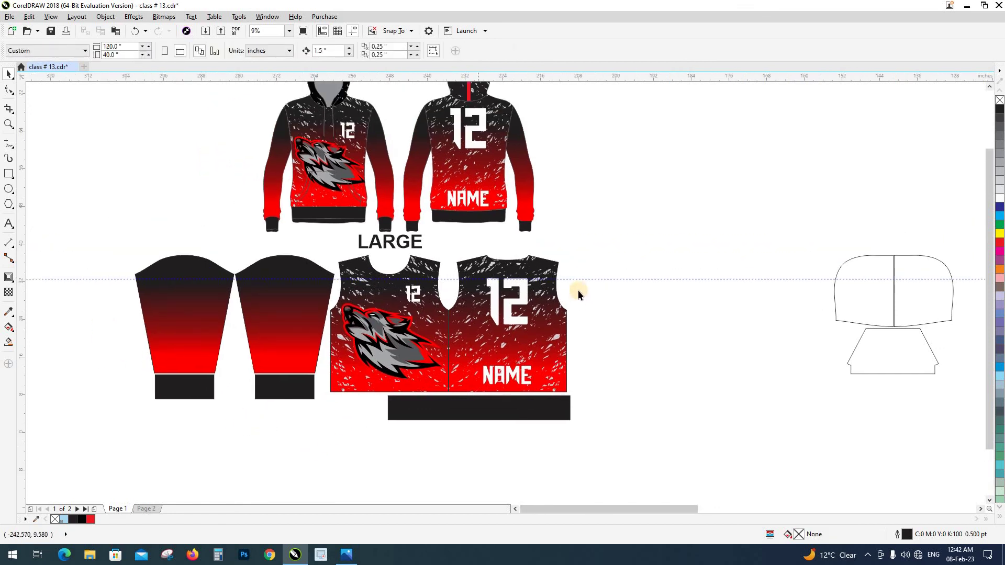
pyautogui.click(585, 278)
pyautogui.press('Delete')
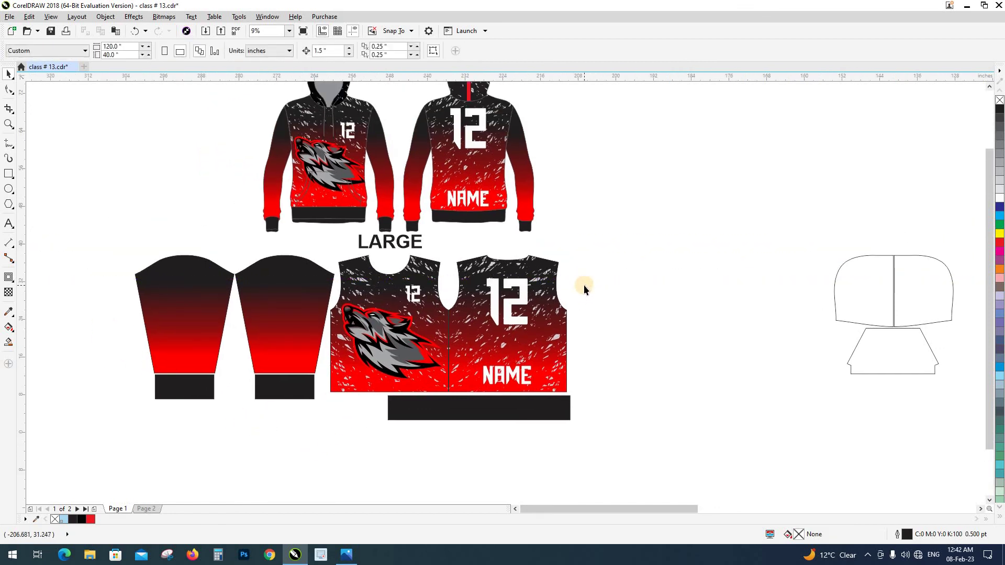
# Step: Move the hood outlines and the pocket outline together right beside the back panel
pyautogui.scroll(1, 608, 296)
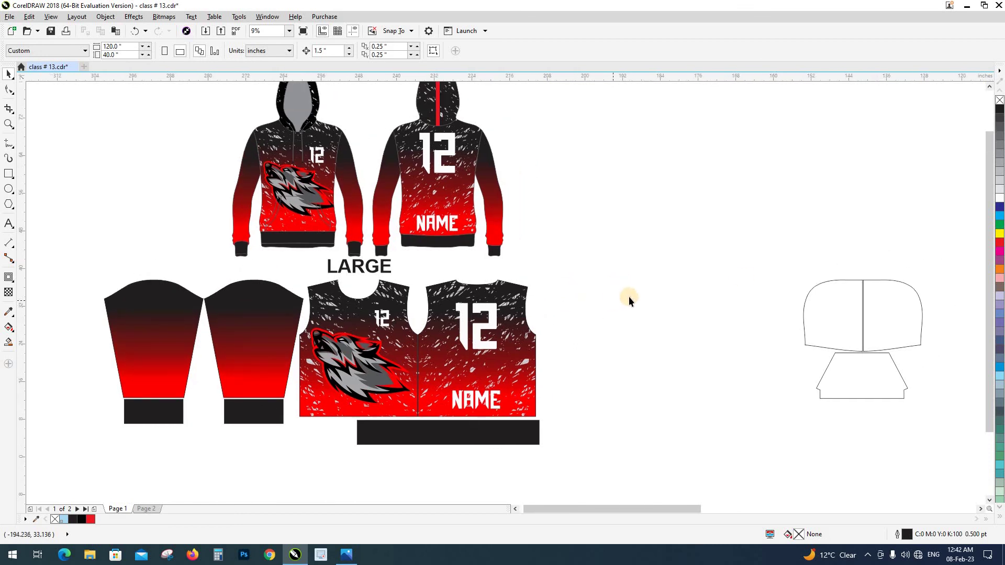
pyautogui.moveTo(739, 252); pyautogui.dragTo(937, 403)
pyautogui.moveTo(794, 337); pyautogui.dragTo(589, 357)
pyautogui.click(705, 366)
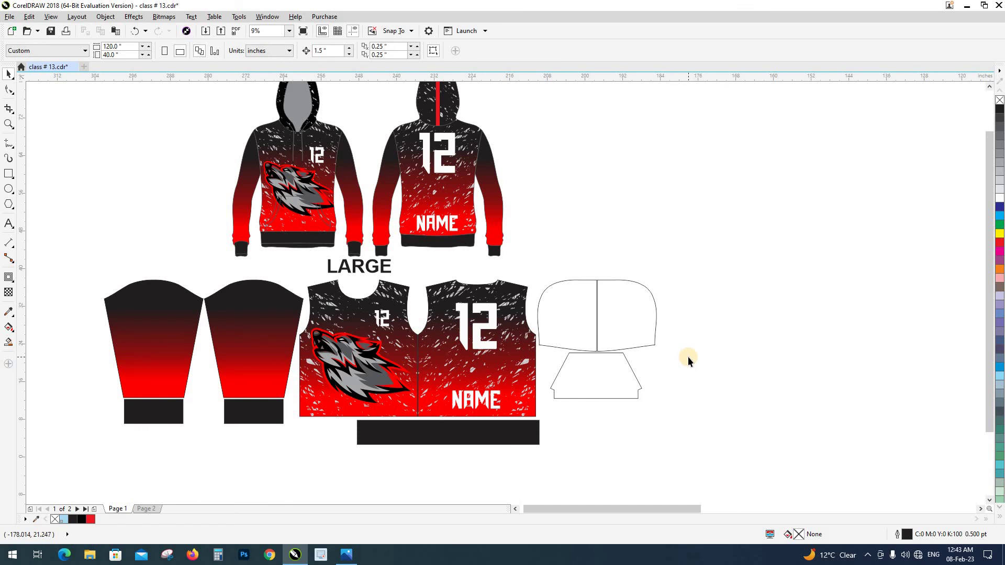
# Step: Examine where the pocket sits on the front of the hoodie mockup and compare it with the pattern pieces
pyautogui.moveTo(685, 375); pyautogui.dragTo(641, 385)
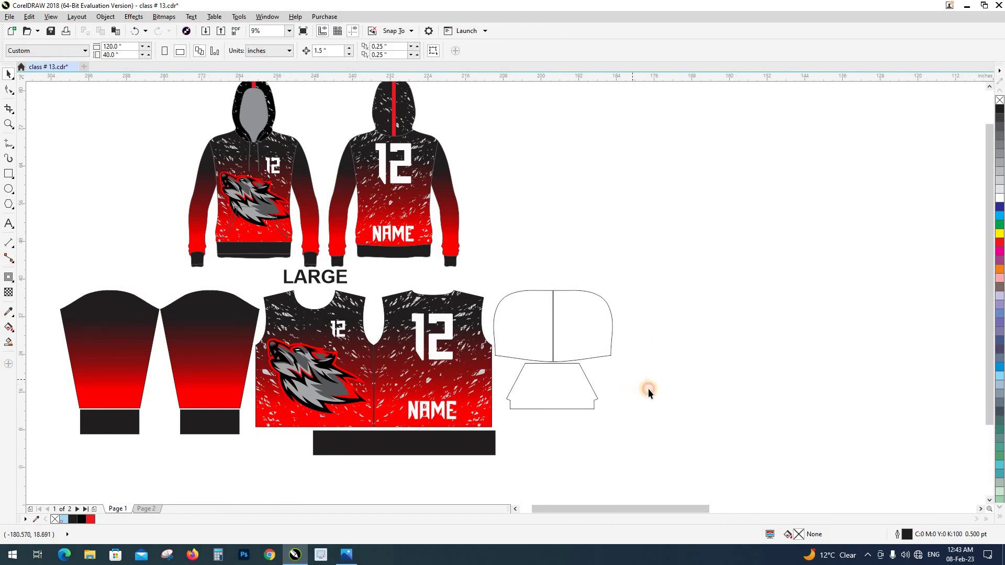
pyautogui.moveTo(645, 387); pyautogui.dragTo(634, 387)
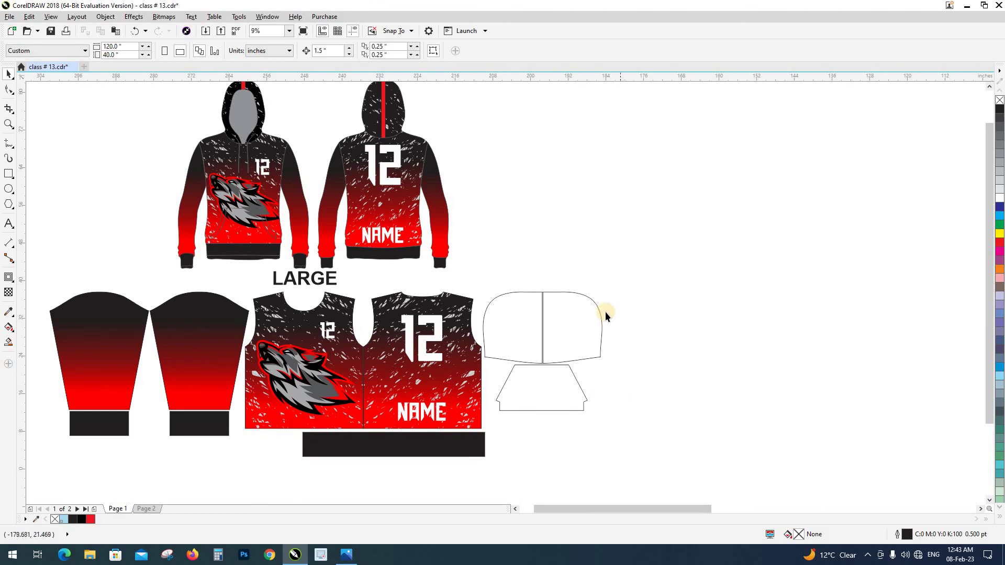
pyautogui.click(571, 395)
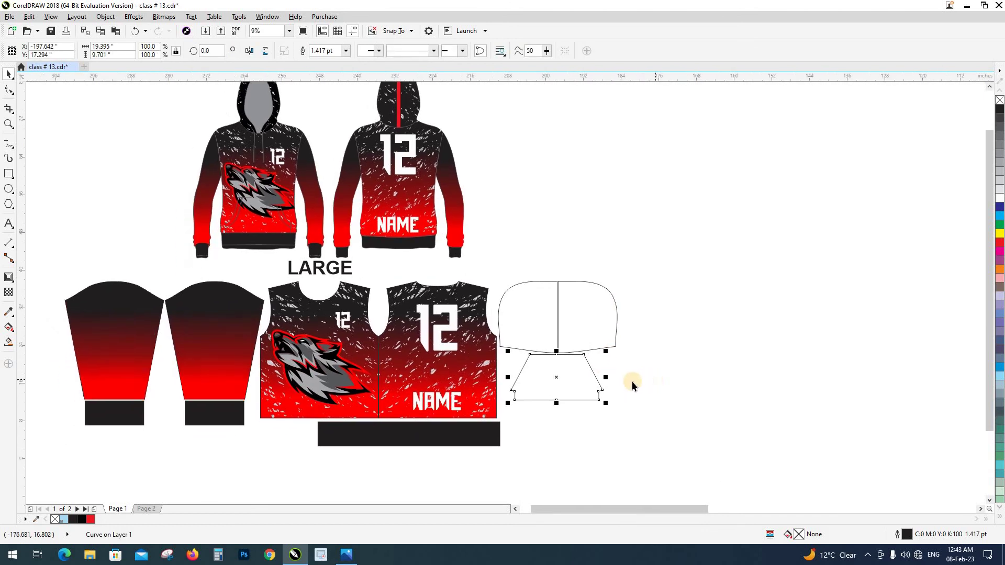
pyautogui.scroll(4, 233, 201)
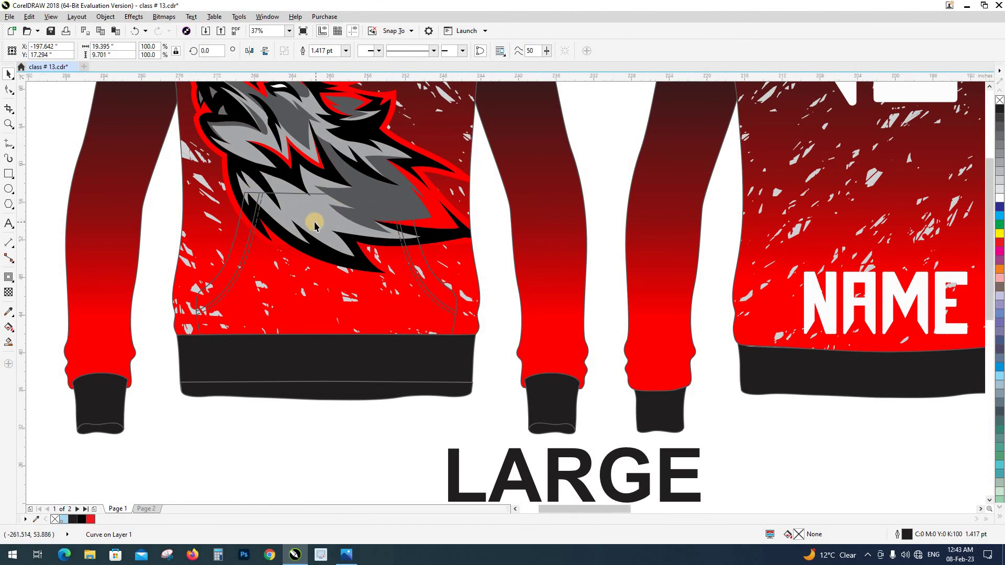
pyautogui.scroll(-5, 315, 222)
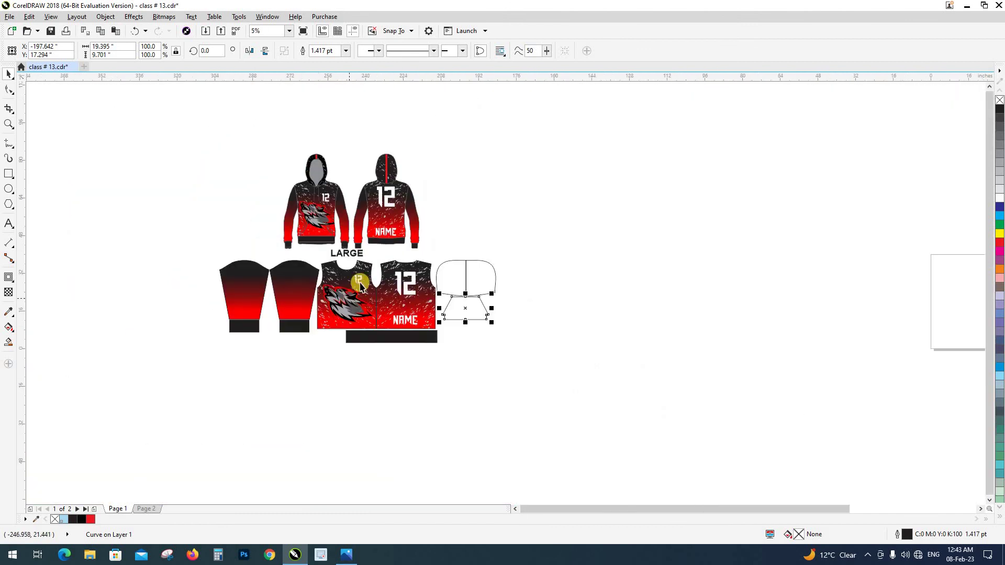
pyautogui.press('Escape')
pyautogui.press('F2')
pyautogui.moveTo(236, 227); pyautogui.dragTo(529, 368)
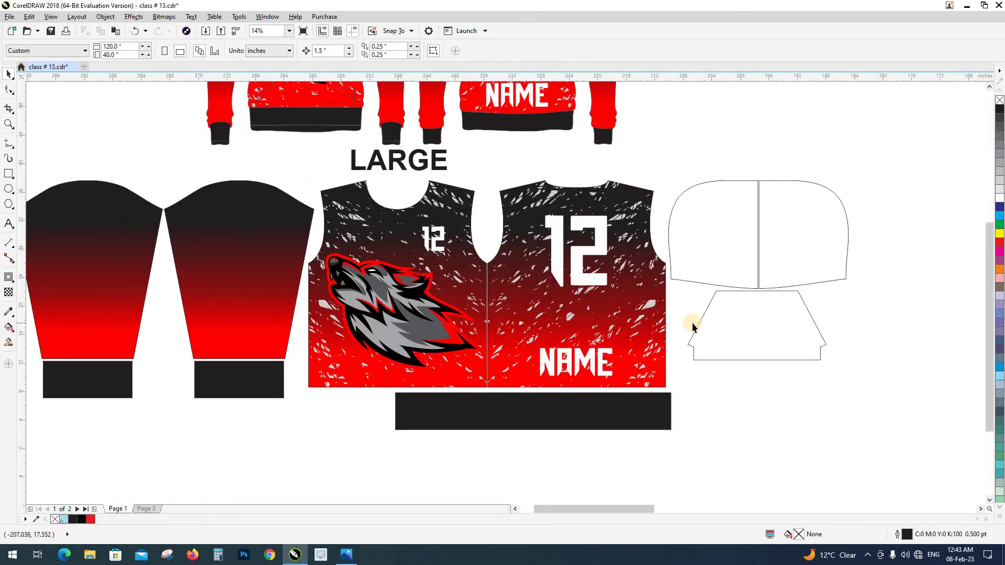
# Step: Align the pocket outline to the front panel, centered horizontally and flush with the panel's bottom edge
pyautogui.click(706, 331)
pyautogui.keyDown('shift'); pyautogui.click(439, 318); pyautogui.keyUp('shift')
pyautogui.press('c')
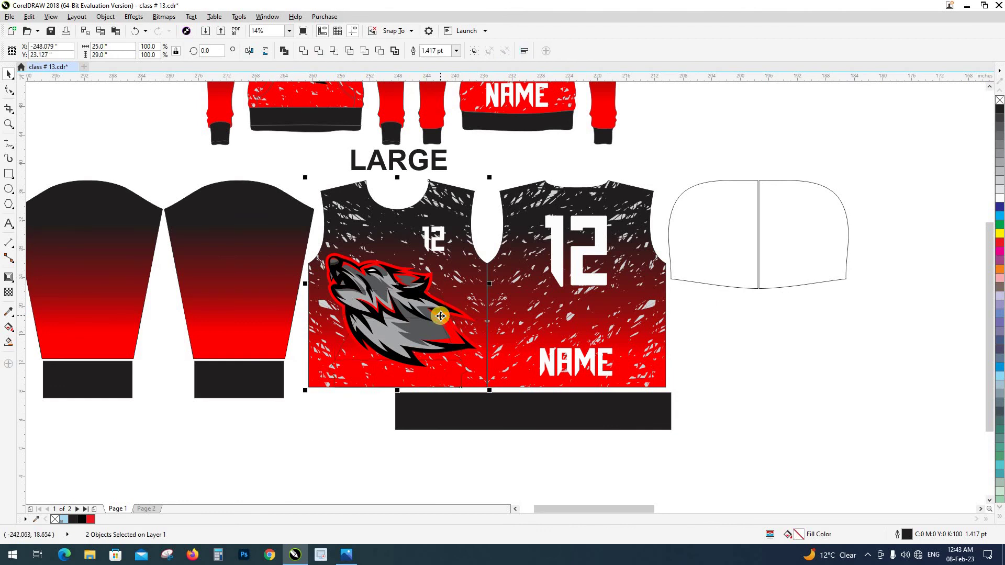
pyautogui.press('z')
pyautogui.moveTo(335, 309); pyautogui.dragTo(516, 427)
pyautogui.scroll(-3, 449, 354)
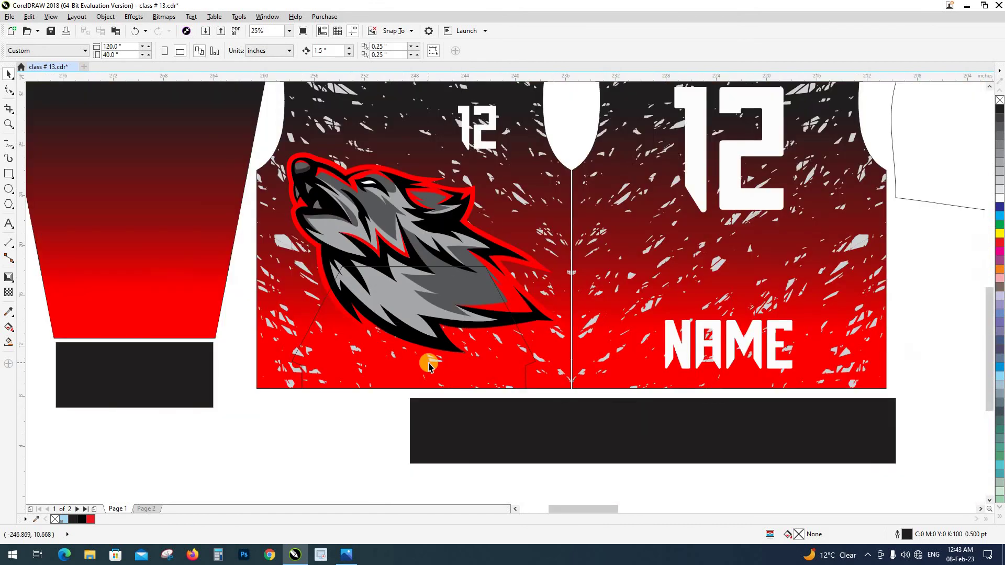
# Step: Intersect the pocket outline with the front panel and place the resulting artwork-filled pocket below the hood pieces
pyautogui.click(428, 364)
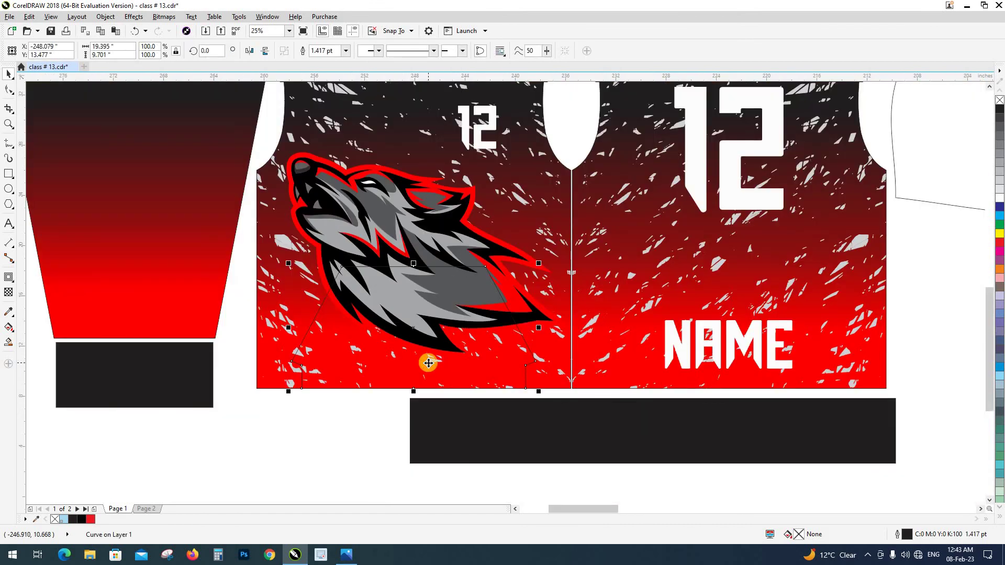
pyautogui.scroll(-1, 428, 362)
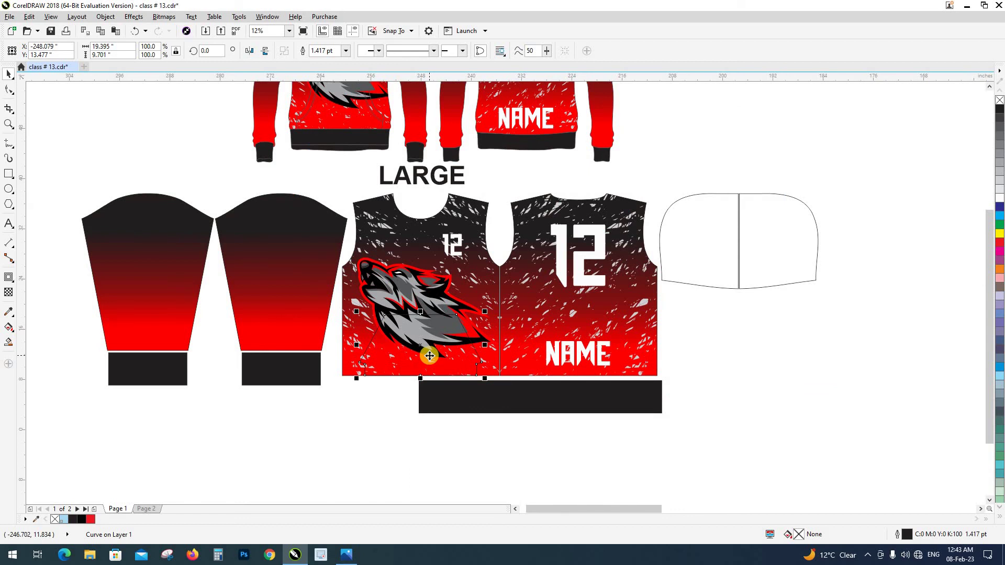
pyautogui.keyDown('shift'); pyautogui.click(442, 297); pyautogui.keyUp('shift')
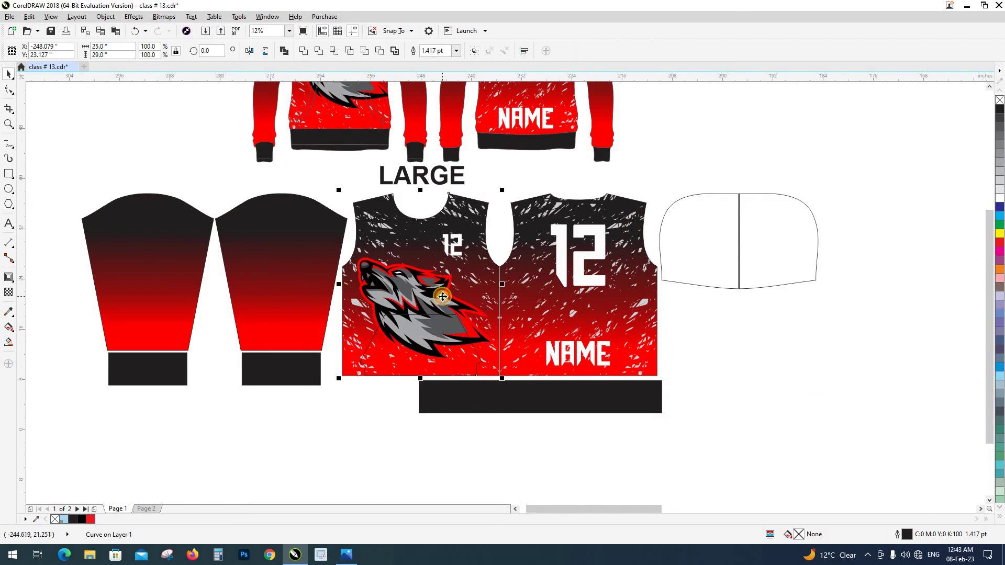
pyautogui.click(335, 48)
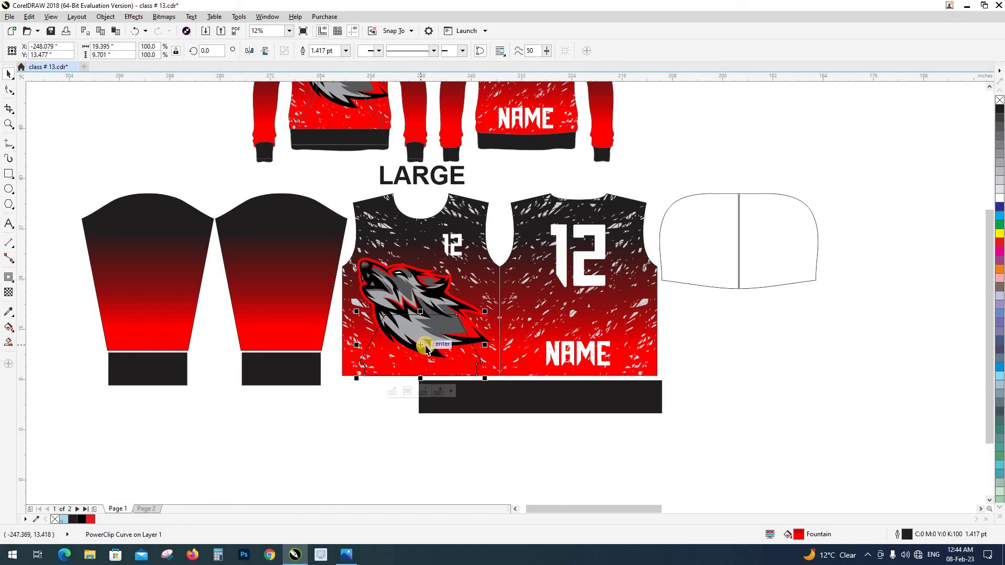
pyautogui.moveTo(425, 349); pyautogui.dragTo(723, 351)
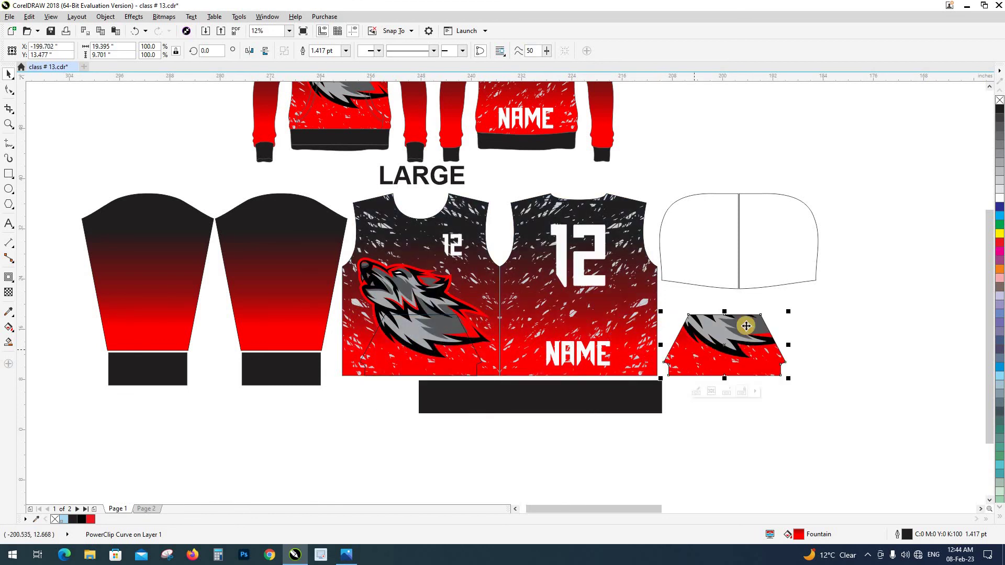
# Step: Pull the leftover pocket outline off the front panel and delete it
pyautogui.click(413, 377)
pyautogui.moveTo(412, 377); pyautogui.dragTo(331, 439)
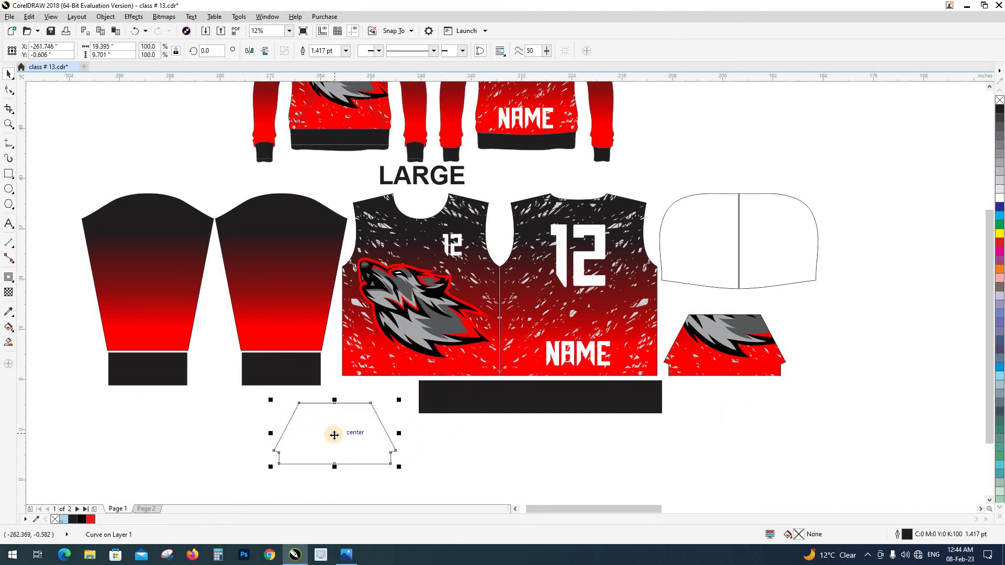
pyautogui.press('Delete')
pyautogui.moveTo(709, 372); pyautogui.dragTo(728, 336)
pyautogui.press('Escape')
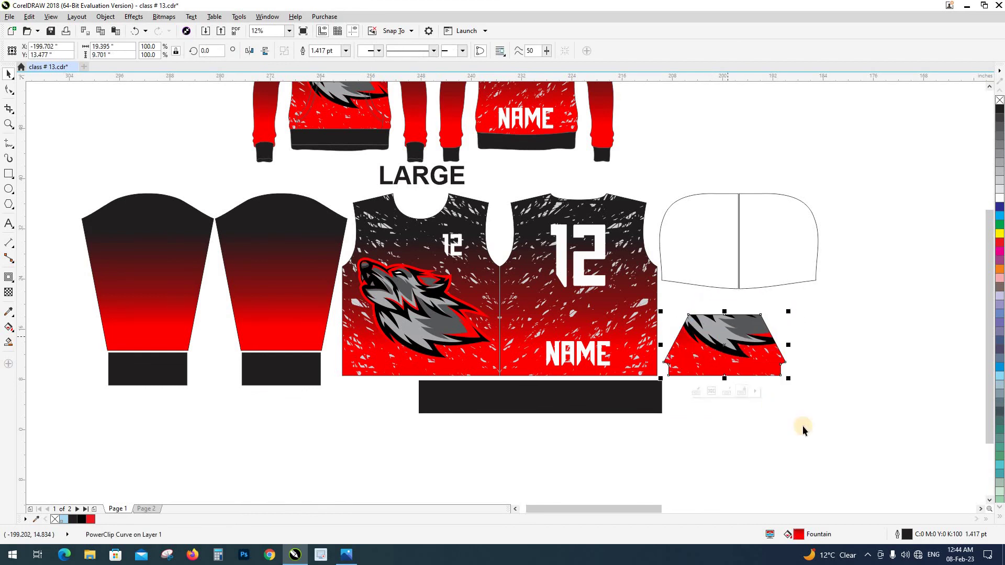
# Step: Shift the artwork-filled pocket piece slightly closer to the back panel's side edge
pyautogui.click(804, 429)
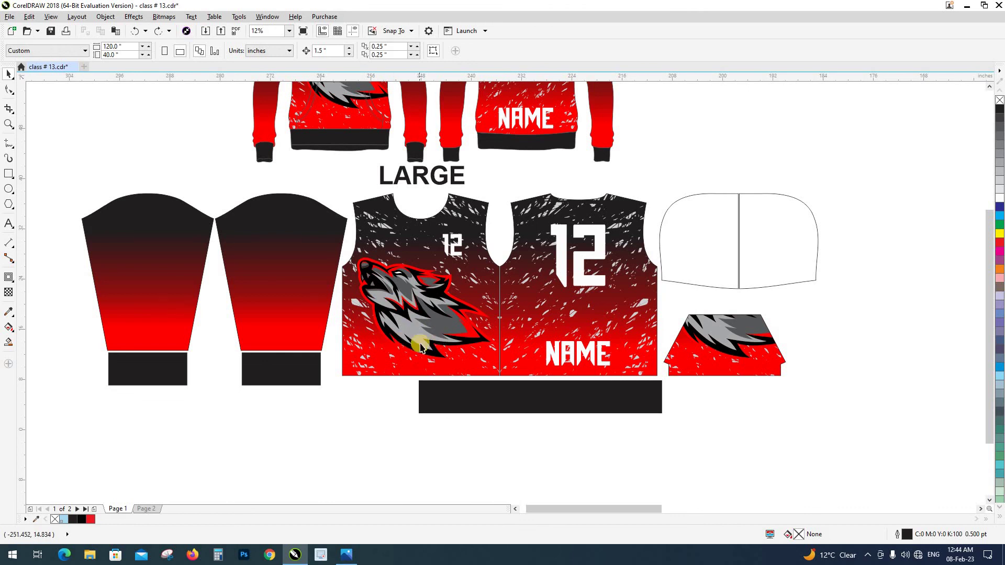
pyautogui.click(683, 350)
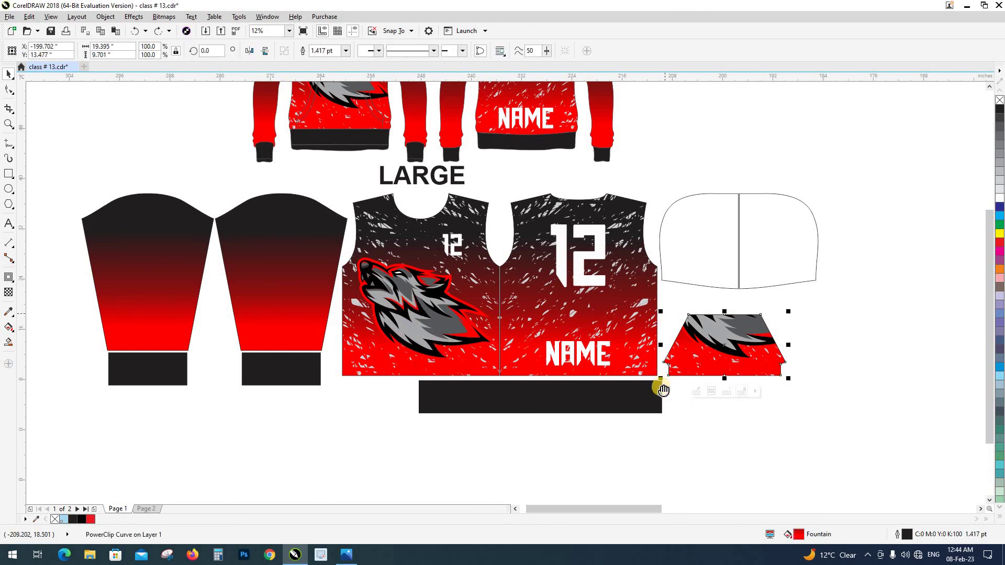
pyautogui.scroll(2, 657, 386)
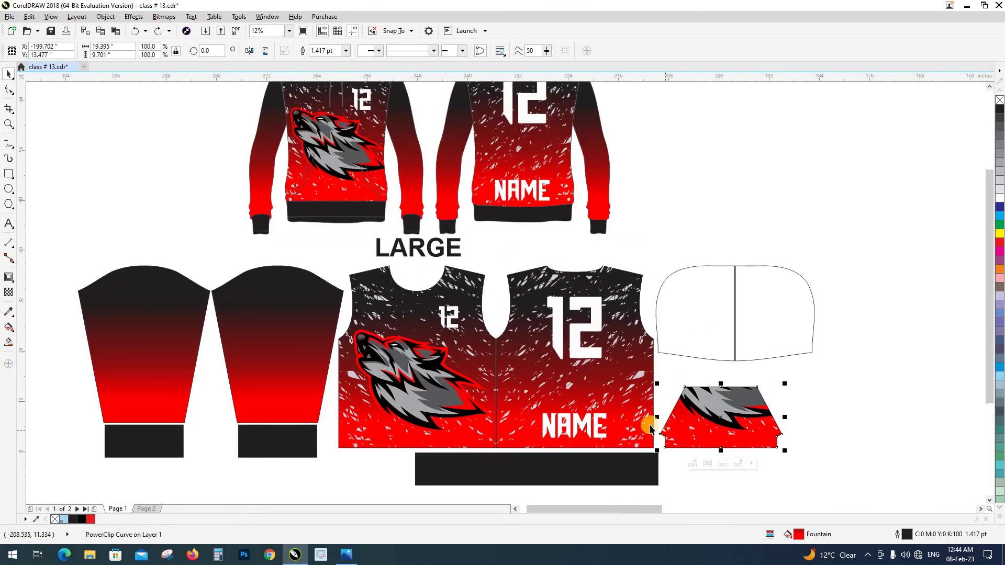
pyautogui.moveTo(697, 435); pyautogui.dragTo(692, 436)
pyautogui.click(749, 474)
# Step: Fill both hood pattern pieces with solid black
pyautogui.hscroll(3, 743, 475)
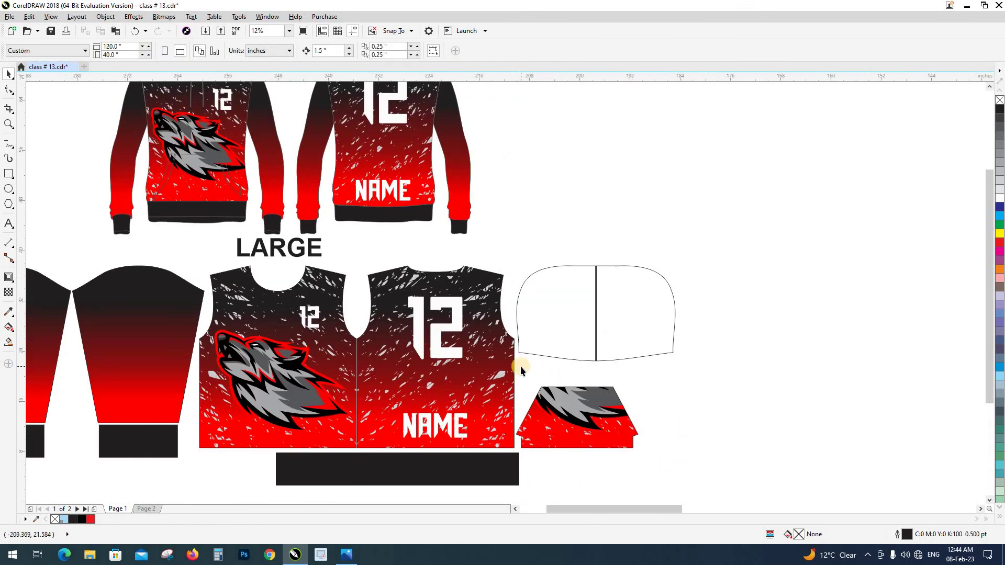
pyautogui.scroll(-1, 520, 366)
pyautogui.scroll(1, 458, 187)
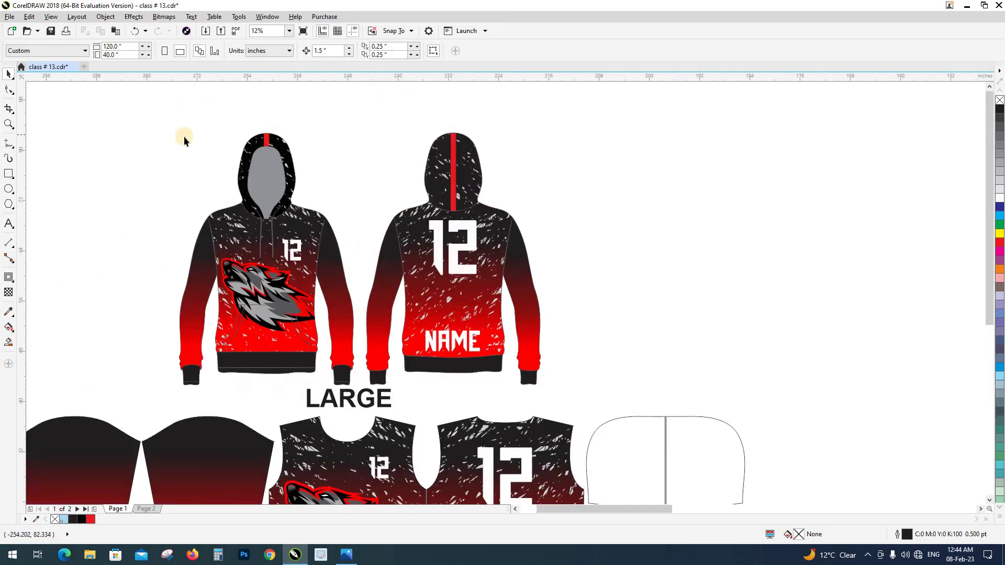
pyautogui.scroll(-1, 312, 173)
pyautogui.click(496, 325)
pyautogui.click(82, 519)
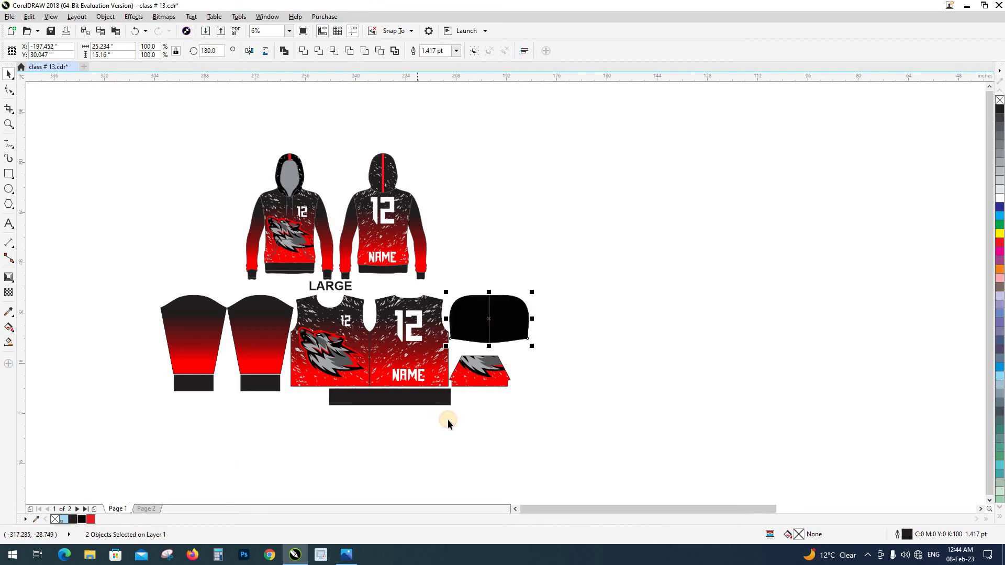
pyautogui.click(448, 422)
# Step: Swap the two hood halves so that their curved edges touch and their straight edges face outward
pyautogui.scroll(1, 599, 368)
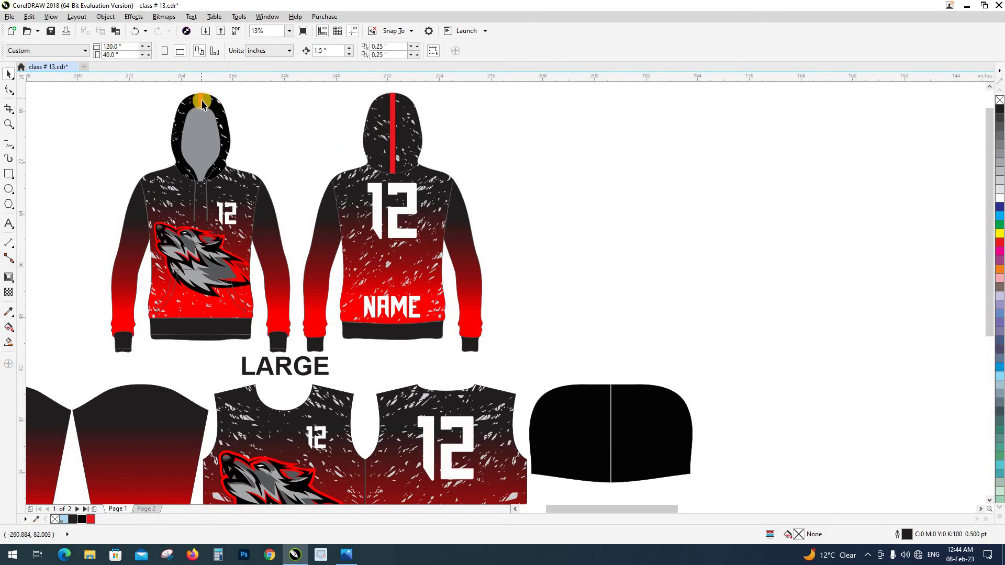
pyautogui.moveTo(582, 413); pyautogui.dragTo(437, 279)
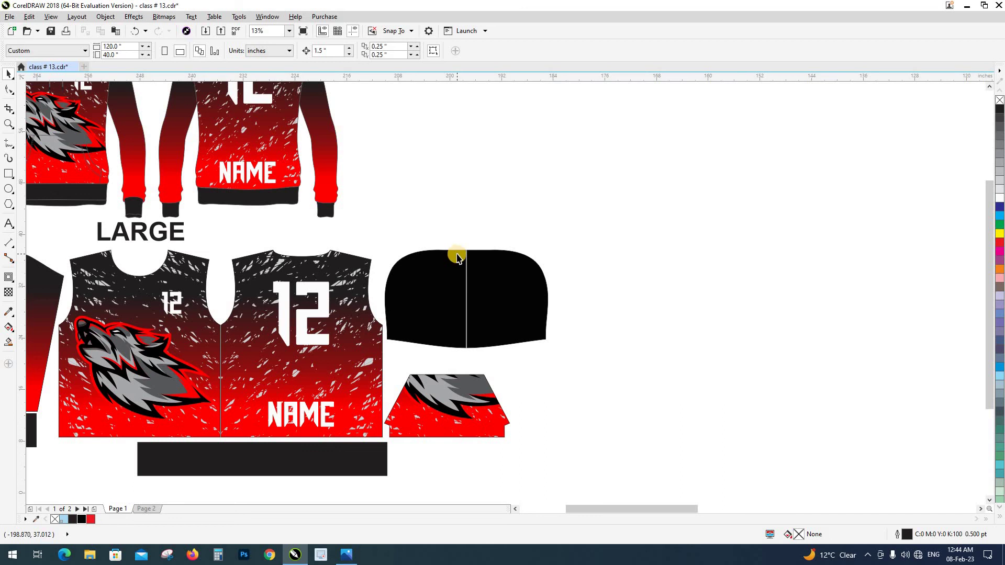
pyautogui.click(401, 315)
pyautogui.moveTo(400, 316); pyautogui.dragTo(434, 317)
pyautogui.keyDown('shift'); pyautogui.click(521, 314); pyautogui.keyUp('shift')
pyautogui.scroll(5, 449, 274)
pyautogui.click(427, 239)
pyautogui.moveTo(426, 239); pyautogui.dragTo(420, 236)
pyautogui.scroll(-5, 402, 355)
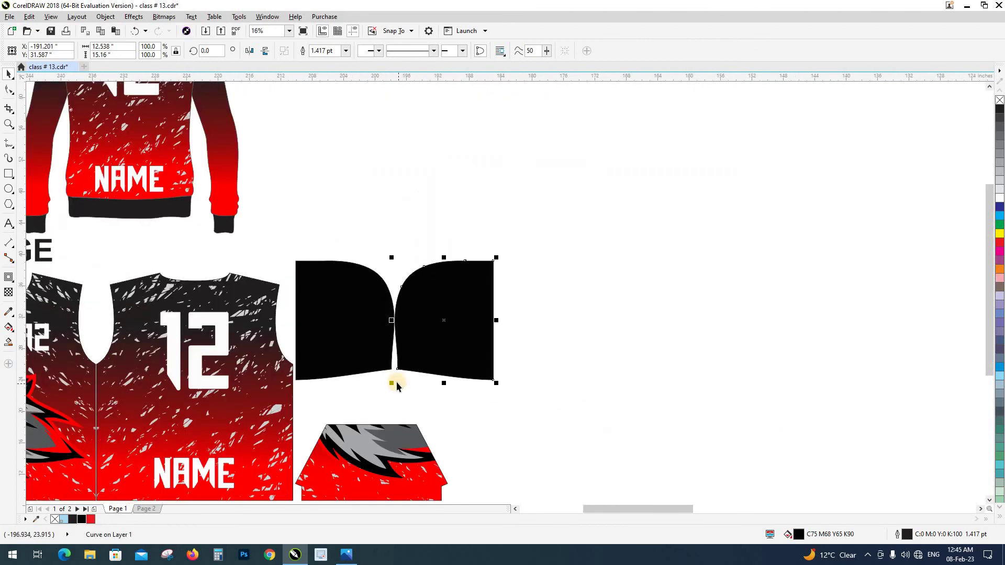
pyautogui.scroll(5, 396, 379)
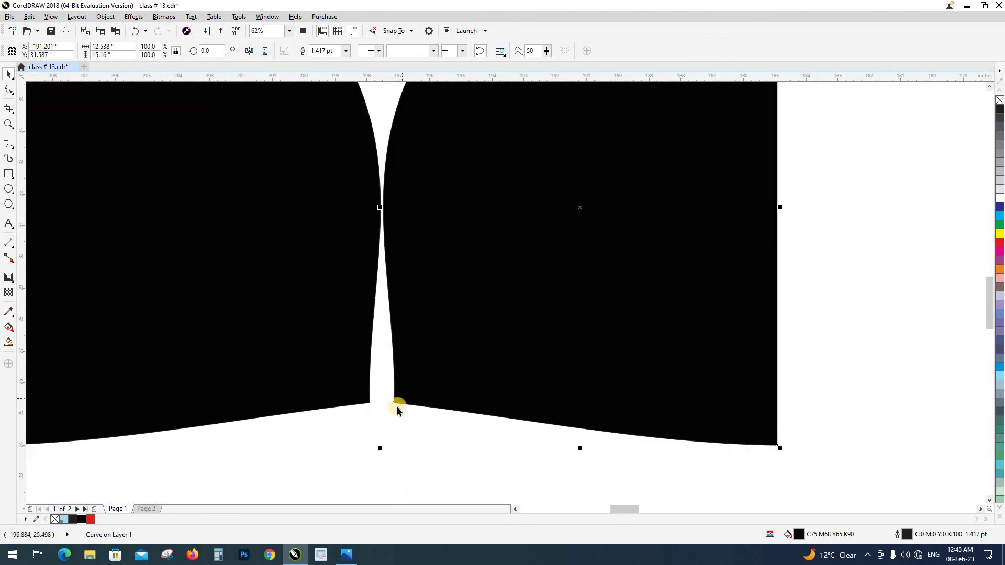
pyautogui.scroll(-2, 392, 438)
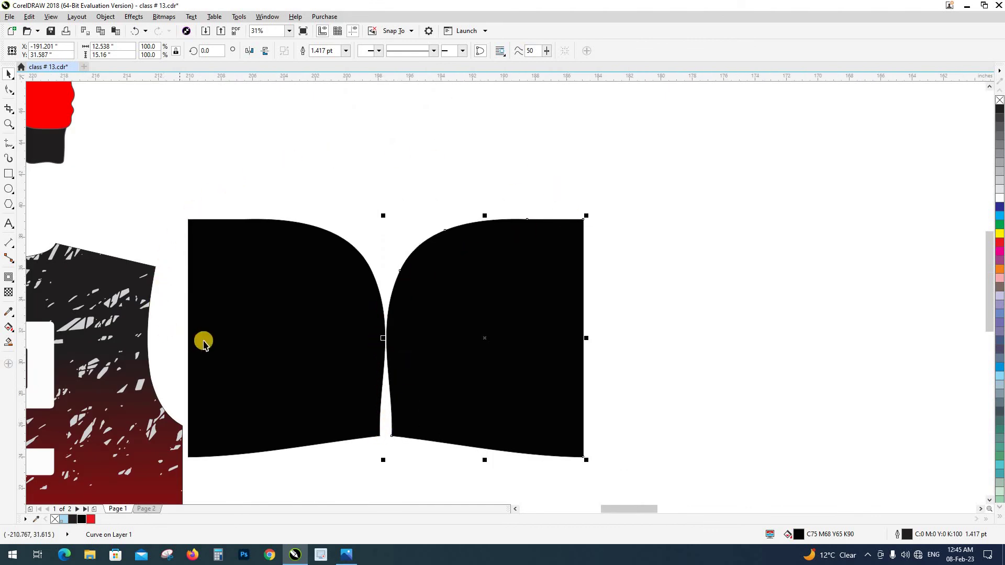
# Step: Try placing the left hood half on the other side so that the two straight edges face each other
pyautogui.click(291, 163)
pyautogui.moveTo(232, 294); pyautogui.dragTo(645, 308)
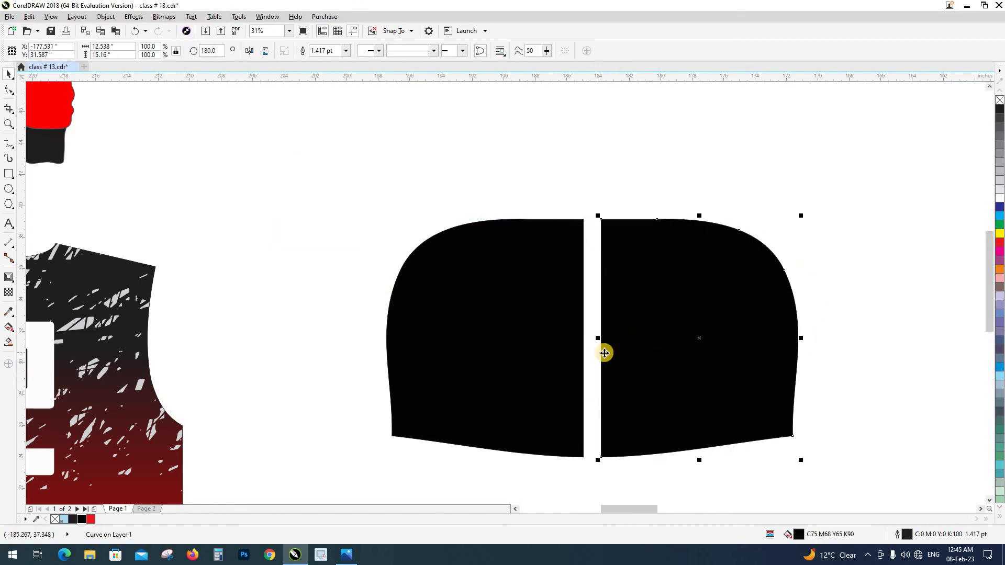
pyautogui.click(752, 196)
pyautogui.moveTo(780, 351); pyautogui.dragTo(361, 354)
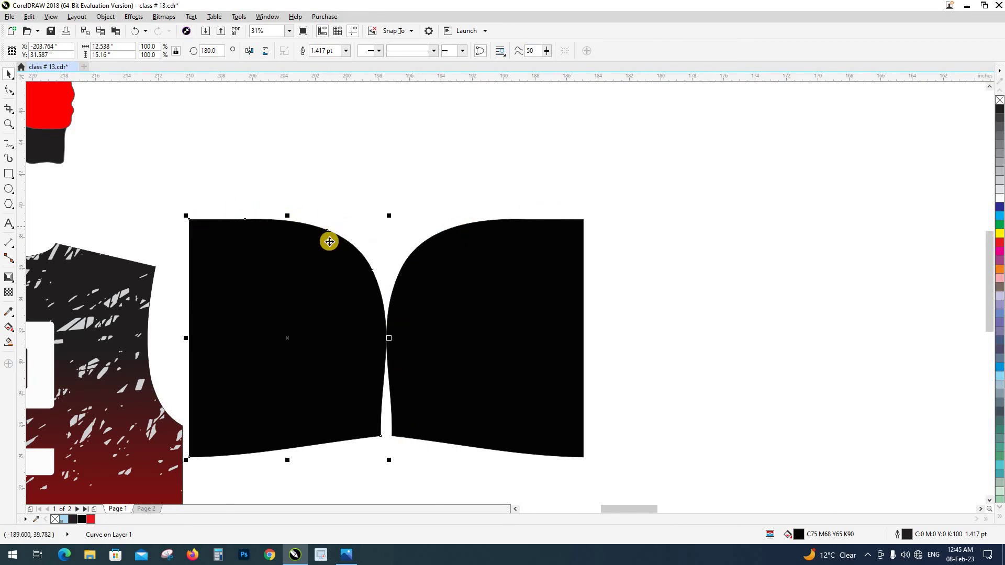
pyautogui.click(373, 191)
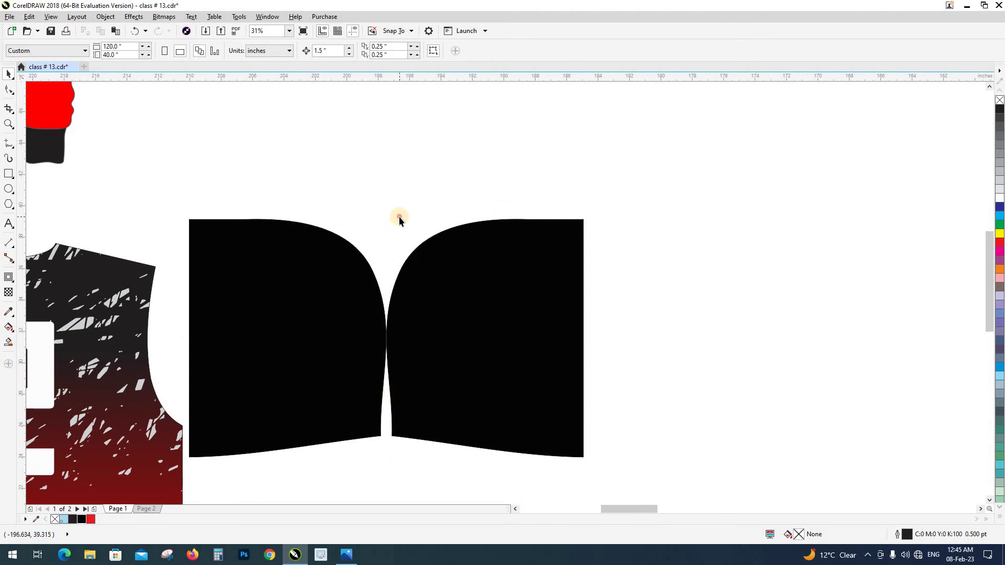
# Step: Draw a tall rectangle about 4.35 by 16.19 inches over the straight outer edge of the right hood half
pyautogui.moveTo(398, 233); pyautogui.dragTo(484, 300)
pyautogui.scroll(-2, 457, 253)
pyautogui.scroll(-1, 483, 297)
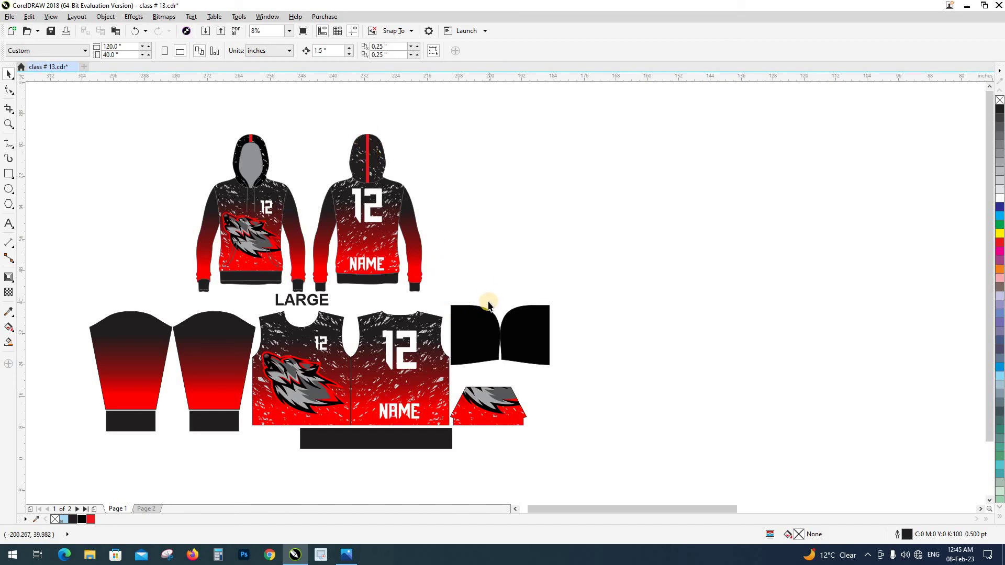
pyautogui.press('z')
pyautogui.moveTo(441, 290); pyautogui.dragTo(567, 378)
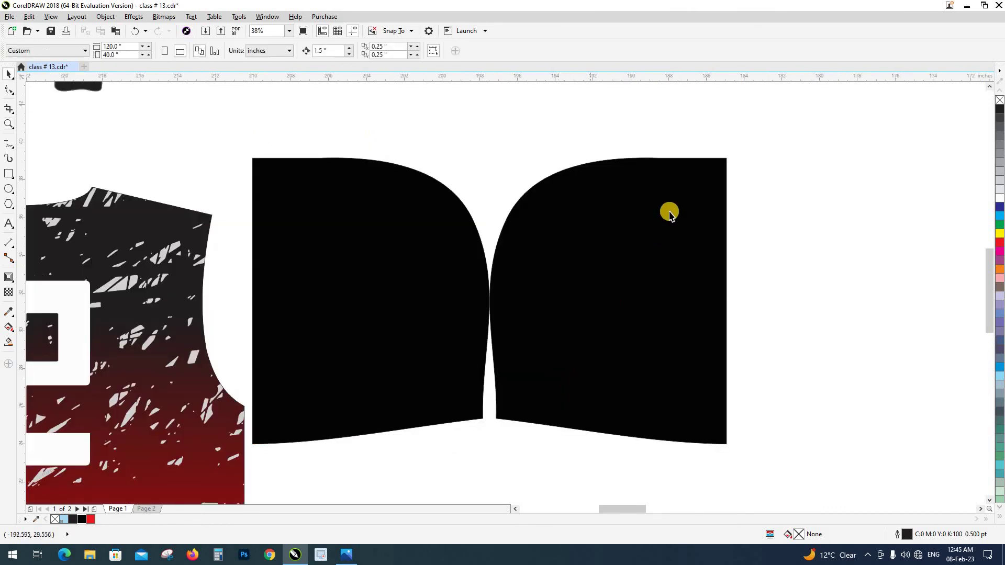
pyautogui.click(9, 175)
pyautogui.moveTo(691, 138); pyautogui.dragTo(761, 422)
pyautogui.press('space')
pyautogui.moveTo(739, 385); pyautogui.dragTo(753, 392)
# Step: Try to PowerClip the rectangle inside the right hood half as a red strip, and undo it
pyautogui.hotkey('alt', 'c')
pyautogui.press('w')
pyautogui.press('p')
pyautogui.click(656, 332)
pyautogui.keyDown('ctrl'); pyautogui.click(719, 328); pyautogui.keyUp('ctrl')
pyautogui.click(998, 248)
pyautogui.press('Escape')
pyautogui.scroll(-4, 698, 325)
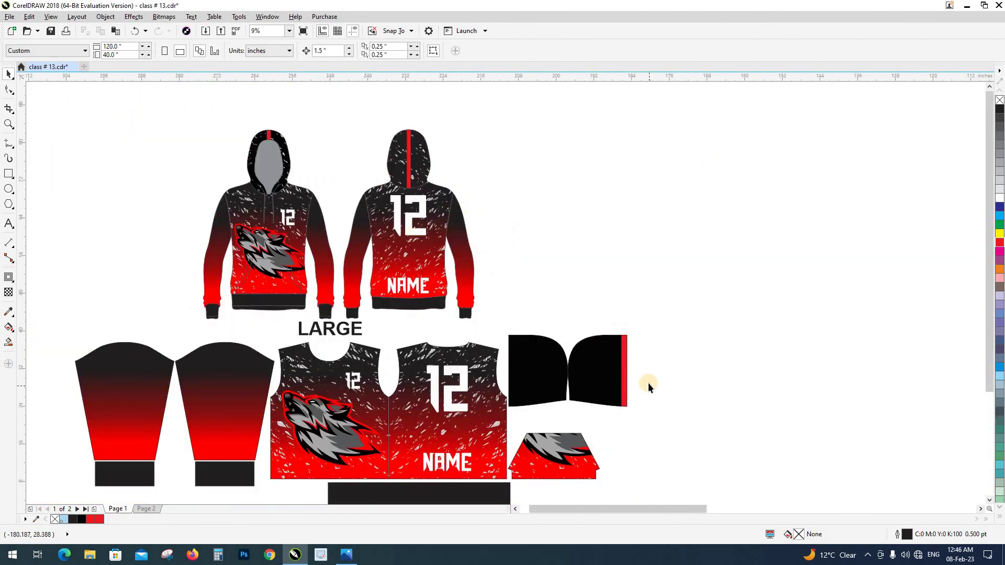
pyautogui.hotkey('ctrl', 'z')
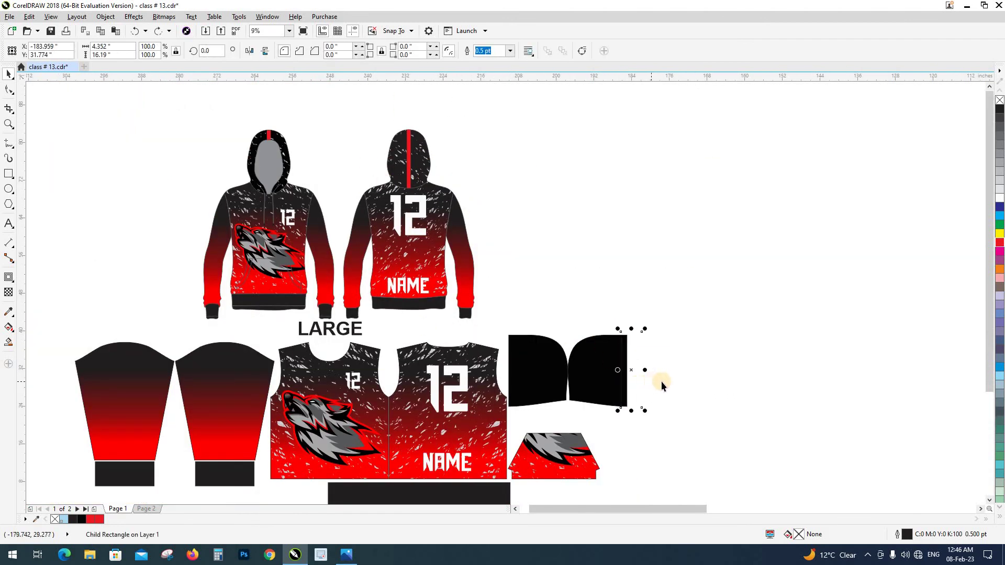
# Step: Examine how the curved edges of the two black hood halves meet and where the mockup's back hood carries its red stripe
pyautogui.press('Escape')
pyautogui.press('z')
pyautogui.moveTo(530, 328); pyautogui.dragTo(622, 400)
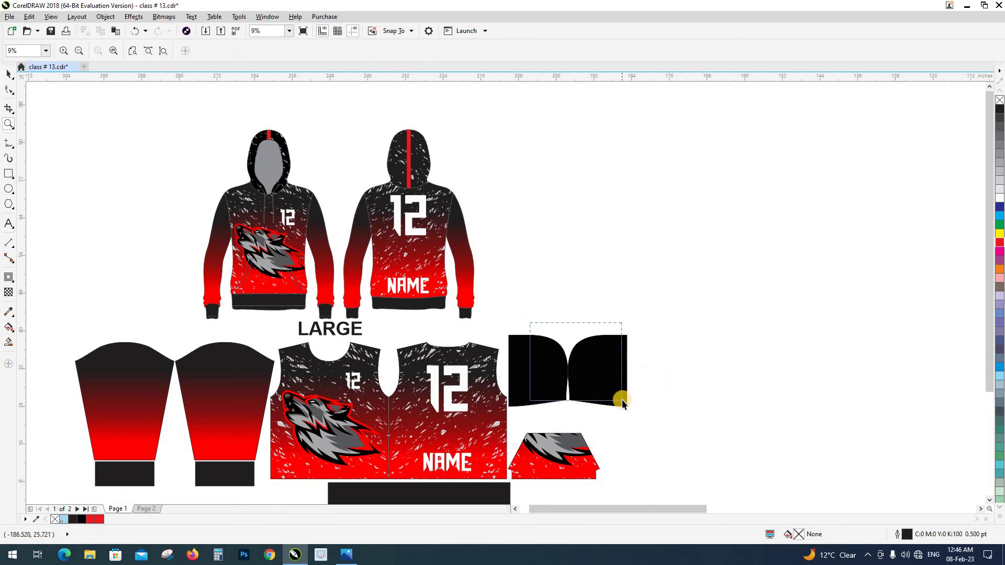
pyautogui.press('space')
pyautogui.click(547, 337)
pyautogui.click(461, 276)
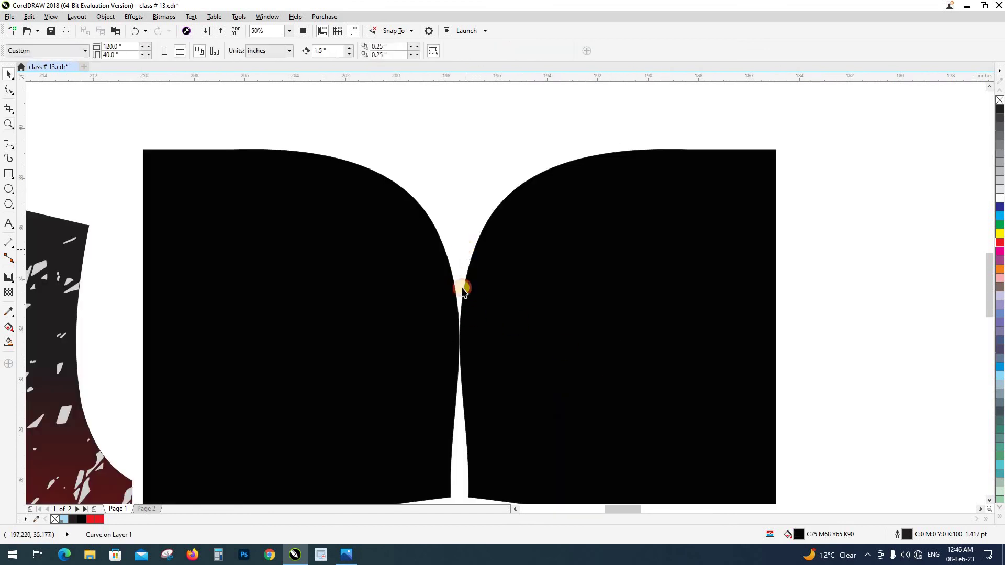
pyautogui.scroll(-1, 462, 289)
pyautogui.scroll(-2, 461, 290)
pyautogui.scroll(1, 467, 153)
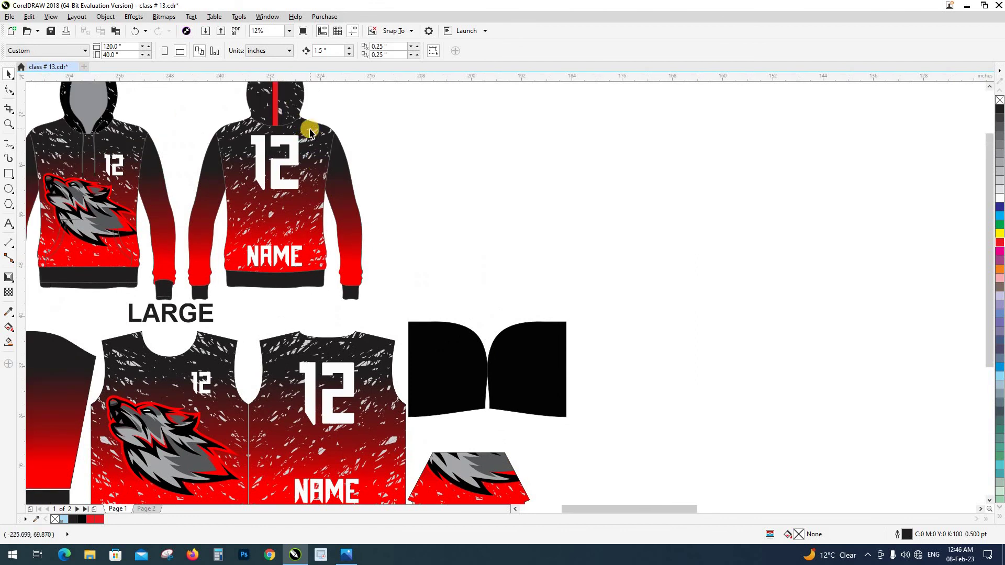
# Step: Apply a one-step inside contour with a 1 cm offset to the right black hood half
pyautogui.press('z')
pyautogui.moveTo(380, 296); pyautogui.dragTo(567, 441)
pyautogui.press('space')
pyautogui.click(565, 352)
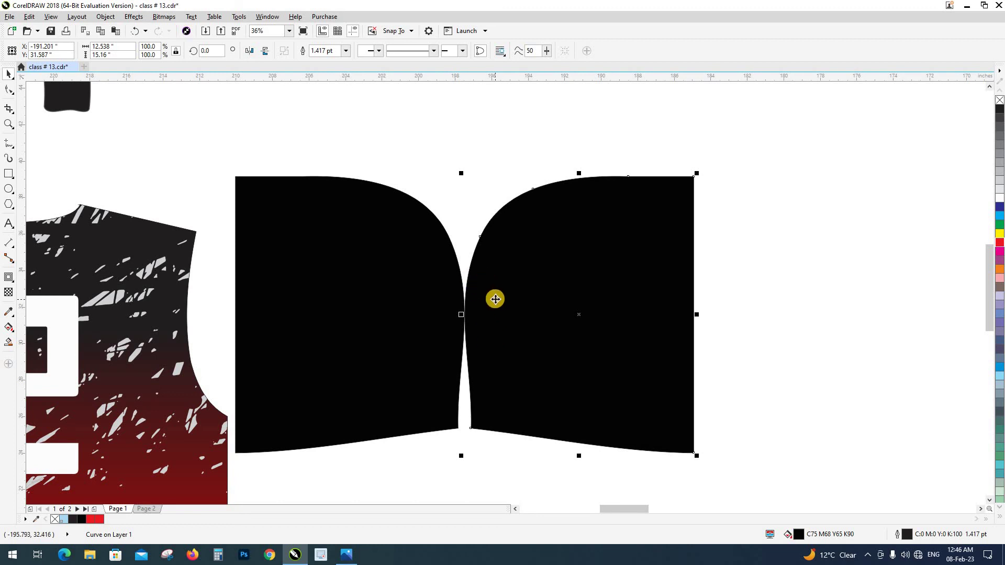
pyautogui.click(473, 208)
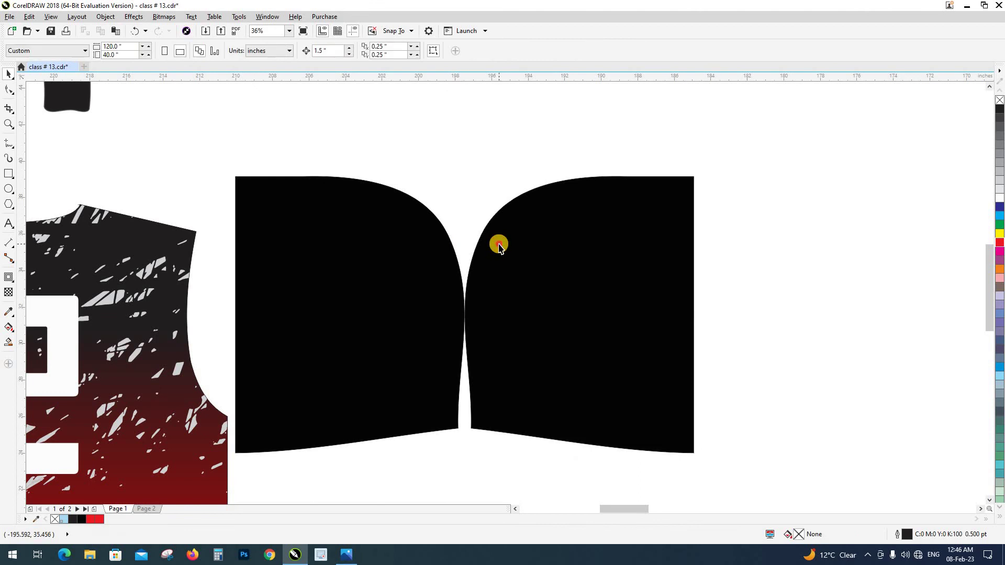
pyautogui.click(498, 244)
pyautogui.hotkey('ctrl', 'F9')
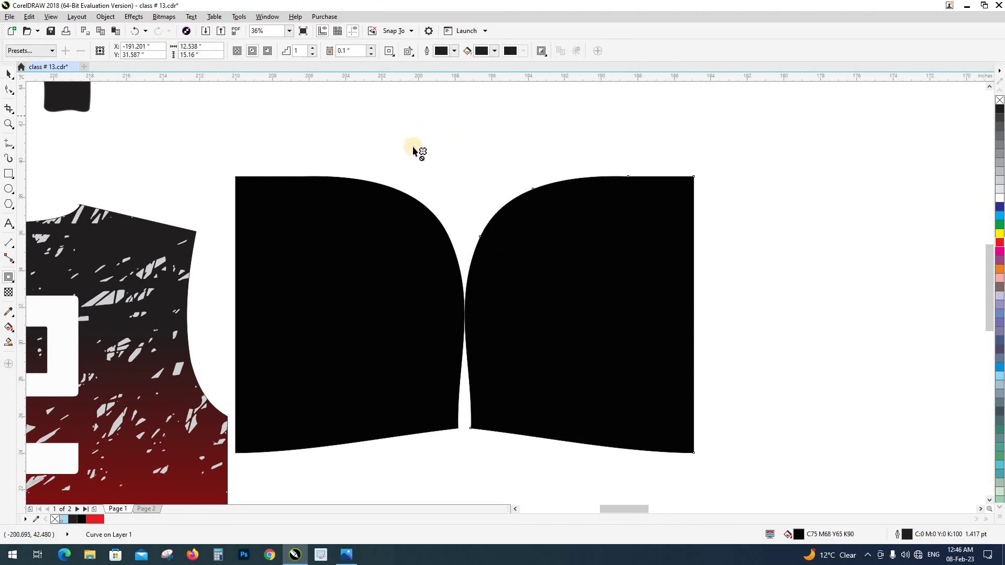
pyautogui.click(348, 51)
pyautogui.click(350, 51)
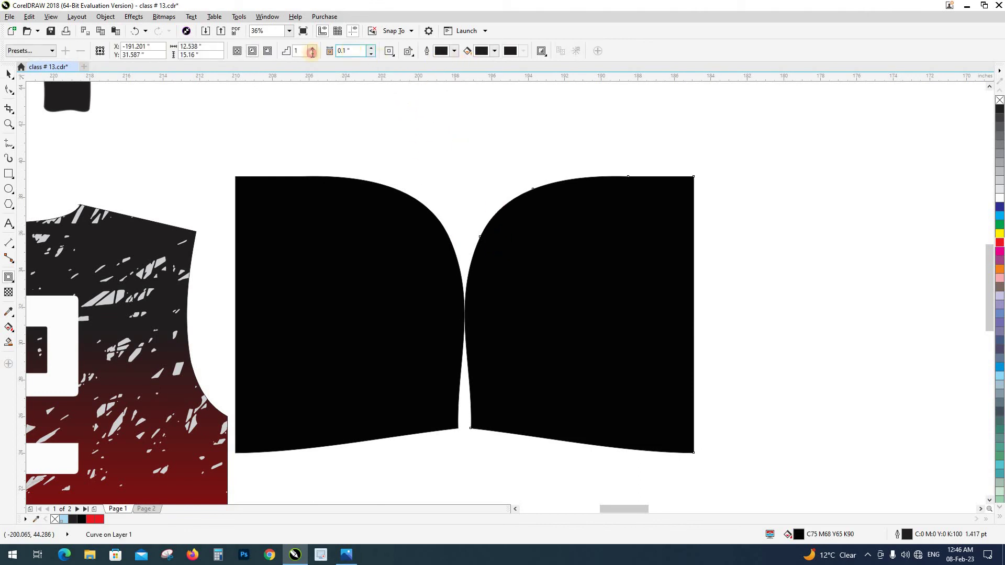
pyautogui.write('1CM')
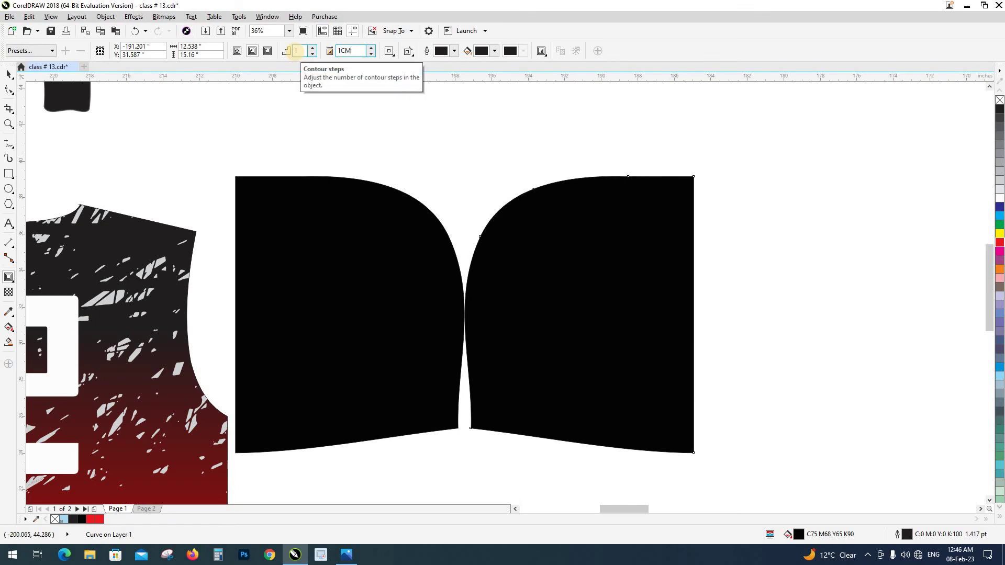
pyautogui.click(255, 54)
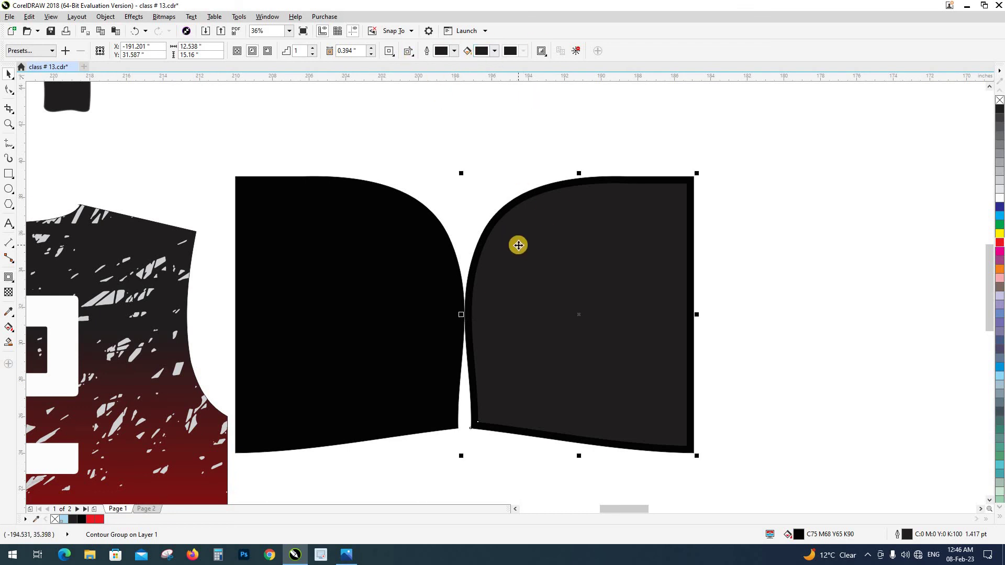
# Step: Break the 1 cm contour apart and give its inner curve a red outline and no fill
pyautogui.hotkey('ctrl', 'k')
pyautogui.press('Escape')
pyautogui.click(502, 250)
pyautogui.rightClick(97, 520)
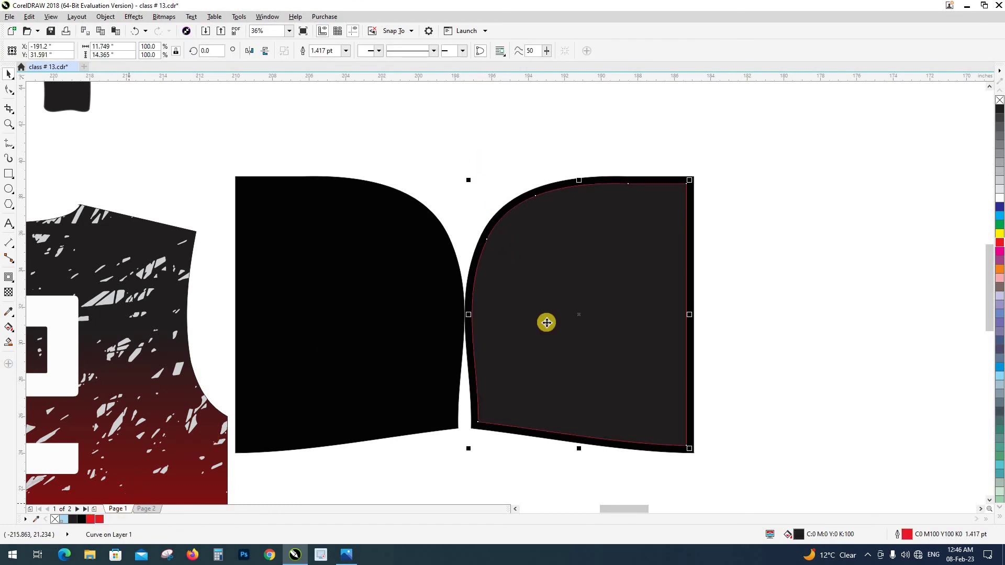
pyautogui.click(998, 101)
pyautogui.click(790, 302)
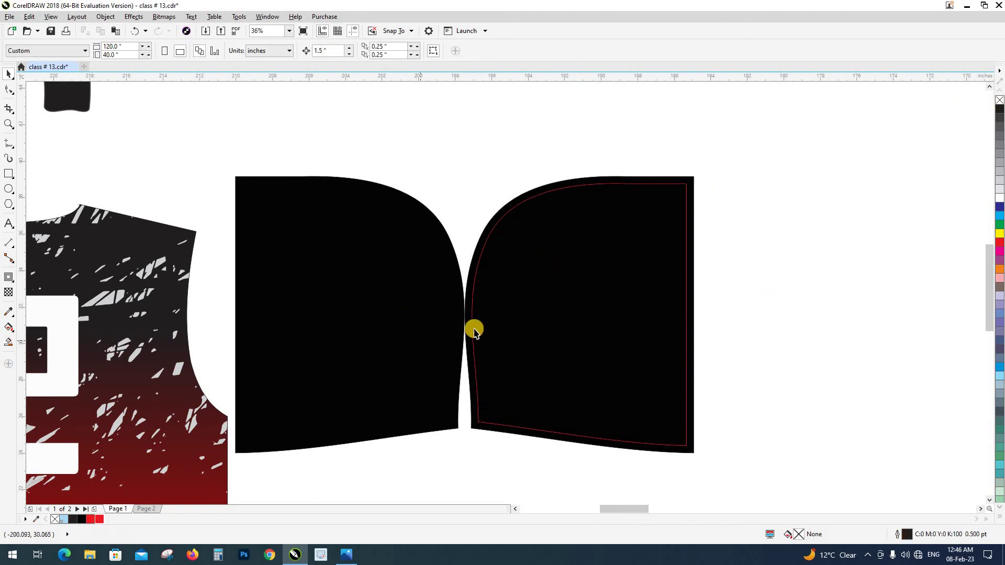
# Step: PowerClip the right hood half's black shape inside its 1 cm inset red outline
pyautogui.click(429, 333)
pyautogui.scroll(-3, 429, 333)
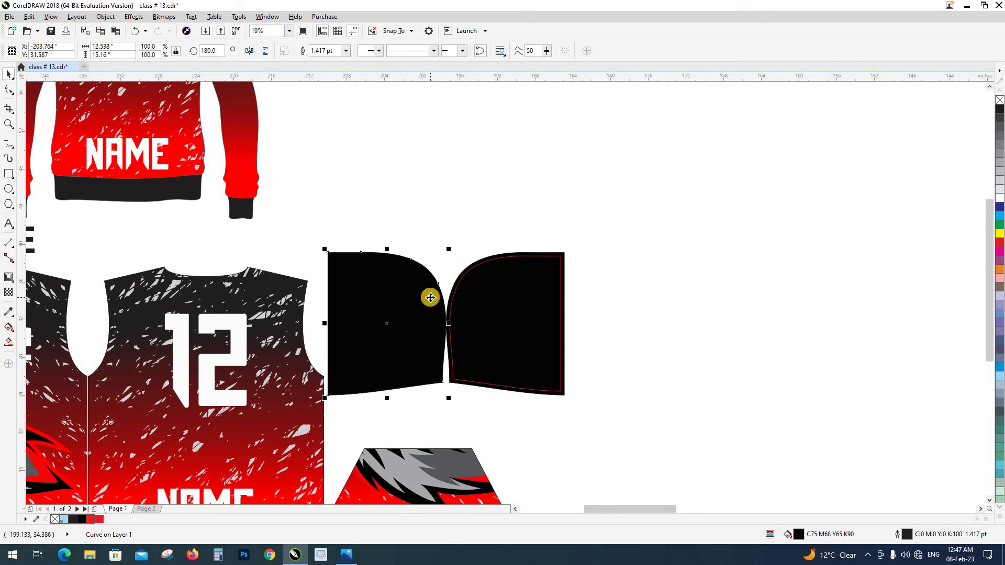
pyautogui.press('z')
pyautogui.moveTo(449, 254); pyautogui.dragTo(500, 320)
pyautogui.press('space')
pyautogui.click(399, 276)
pyautogui.press('Delete')
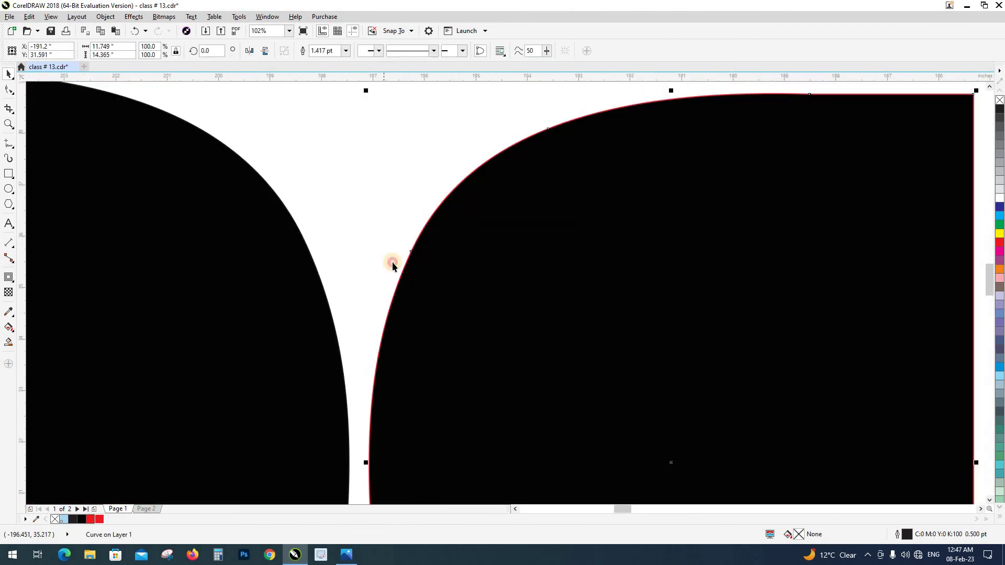
pyautogui.scroll(-5, 403, 271)
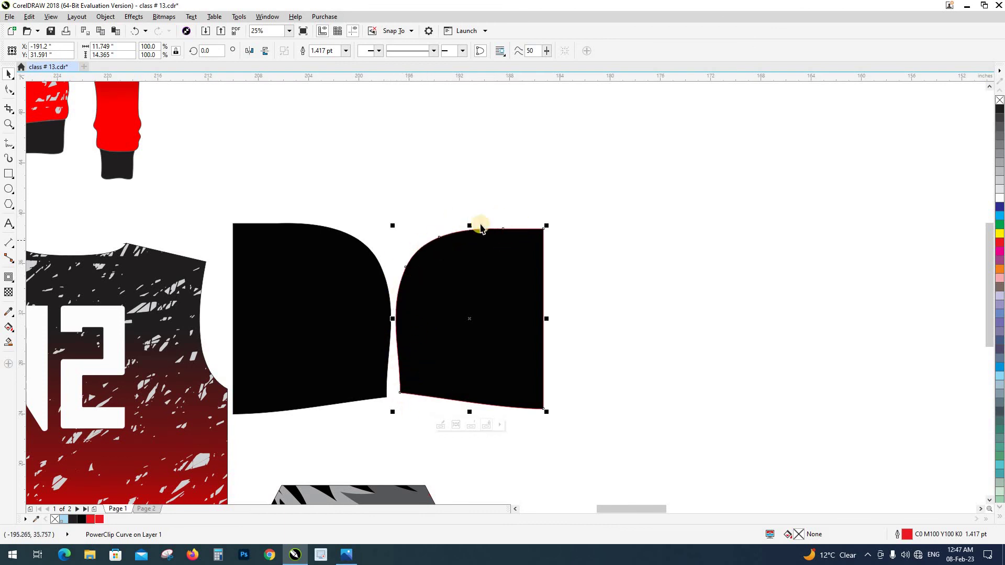
# Step: Apply an inside contour with a 1-inch offset to the right hood half and check it in wireframe view
pyautogui.press('z')
pyautogui.moveTo(441, 218); pyautogui.dragTo(540, 342)
pyautogui.press('space')
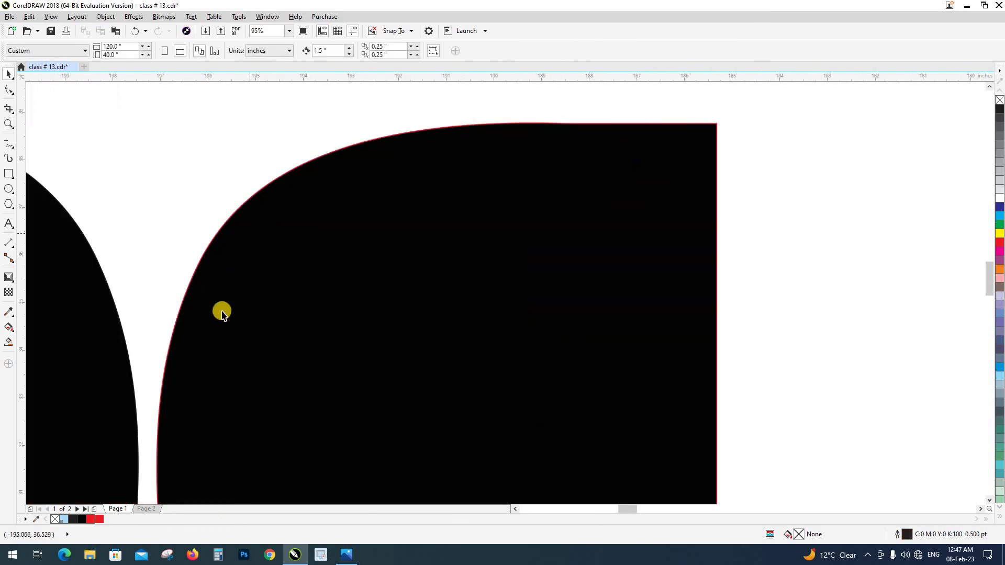
pyautogui.scroll(-2, 372, 226)
pyautogui.click(378, 248)
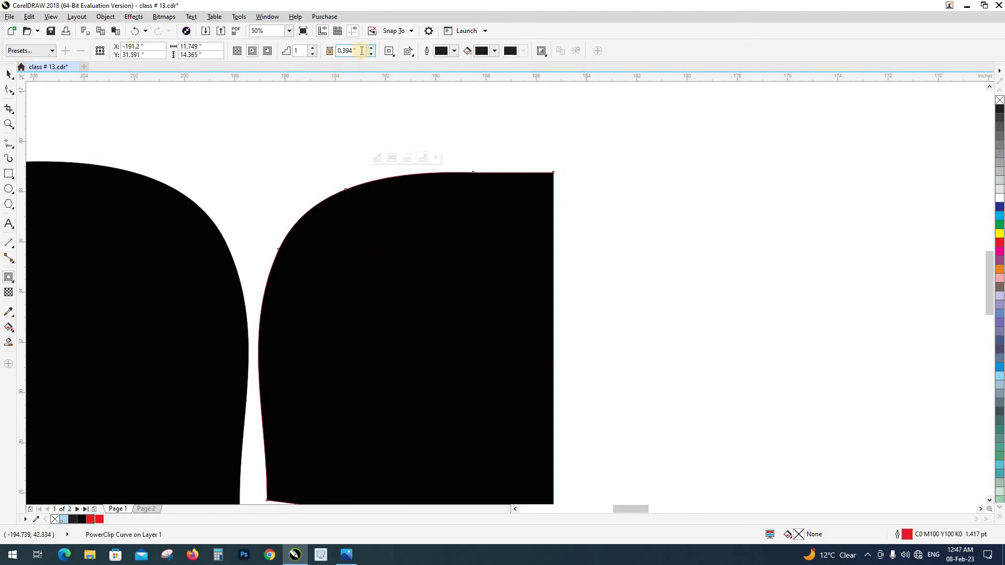
pyautogui.write('1')
pyautogui.click(255, 52)
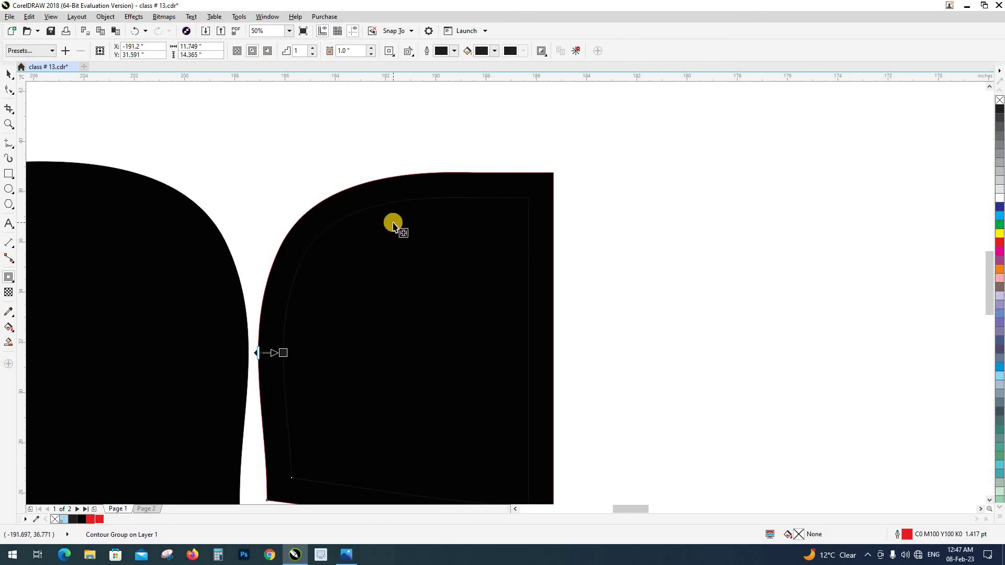
pyautogui.hotkey('shift', 'F9')
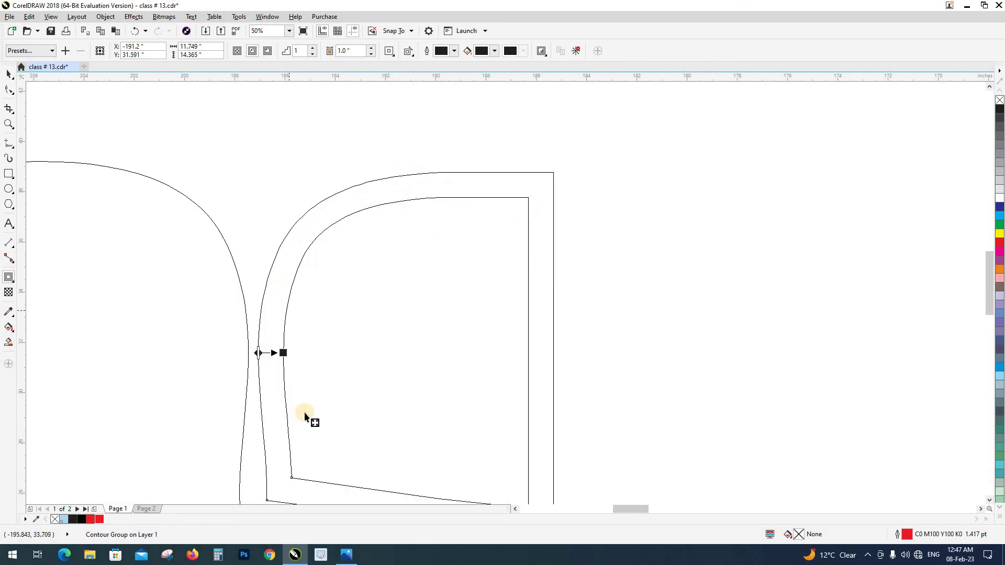
pyautogui.click(335, 256)
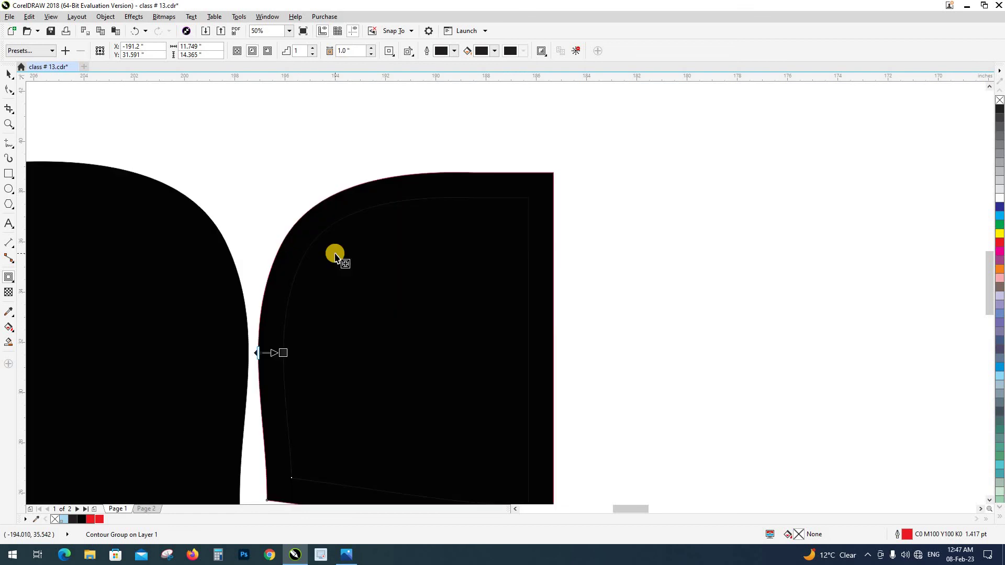
# Step: Separate the 1-inch contour from the right hood half and outline its inner curve in red
pyautogui.click(341, 252)
pyautogui.moveTo(352, 276); pyautogui.dragTo(553, 264)
pyautogui.hotkey('ctrl', 'z')
pyautogui.rightClick(101, 521)
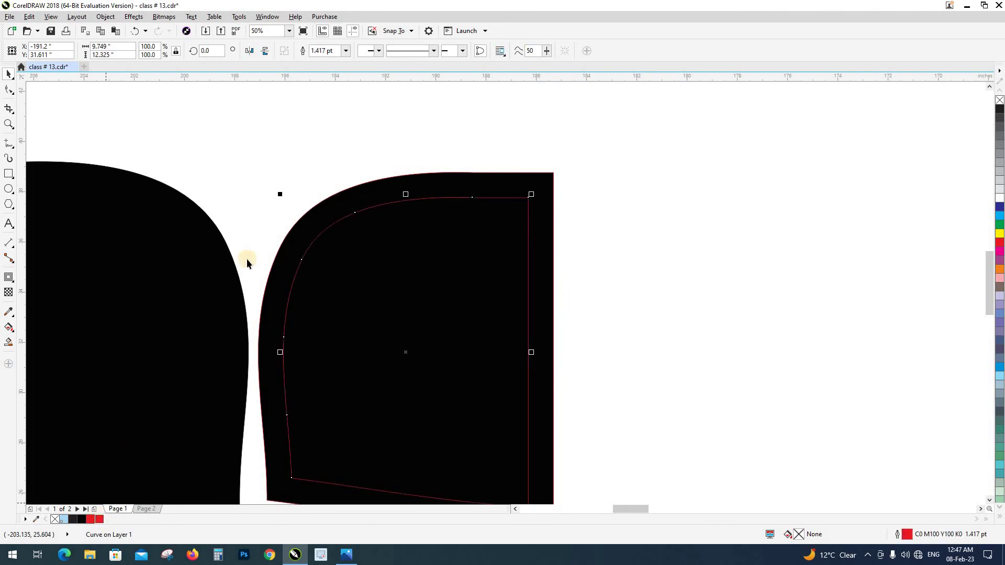
pyautogui.click(253, 239)
pyautogui.scroll(-3, 243, 183)
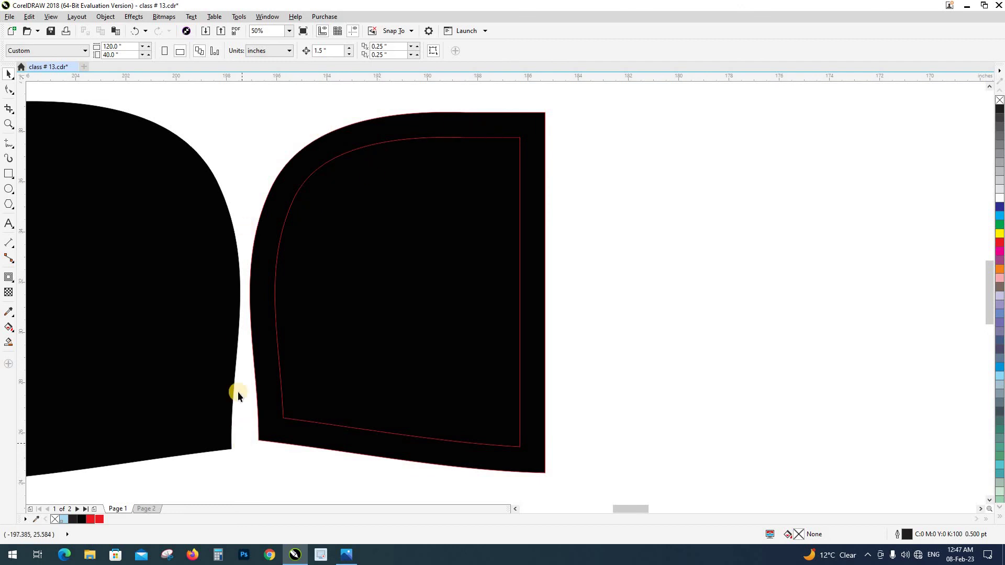
pyautogui.moveTo(622, 311); pyautogui.dragTo(626, 317)
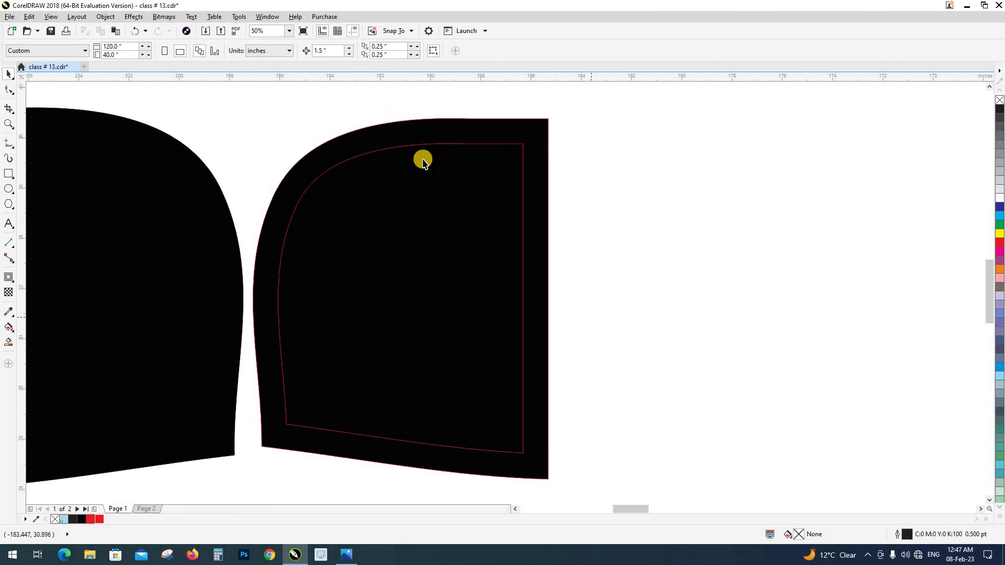
# Step: Extend the inner curve's upper corner node horizontally past the right hood half's straight outer edge with the Shape tool
pyautogui.press('F2')
pyautogui.moveTo(444, 110); pyautogui.dragTo(586, 209)
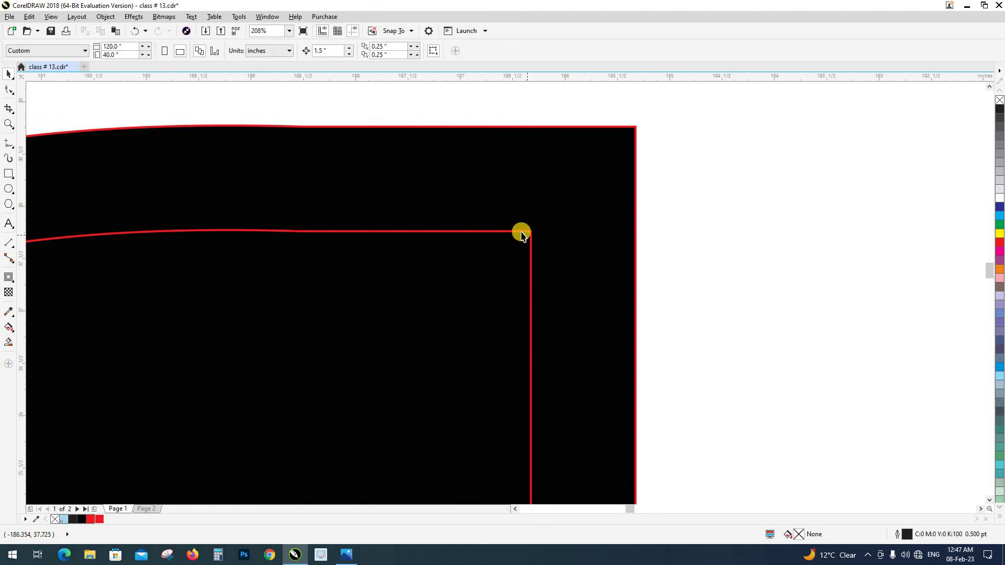
pyautogui.click(523, 245)
pyautogui.click(685, 260)
pyautogui.click(528, 258)
pyautogui.click(11, 91)
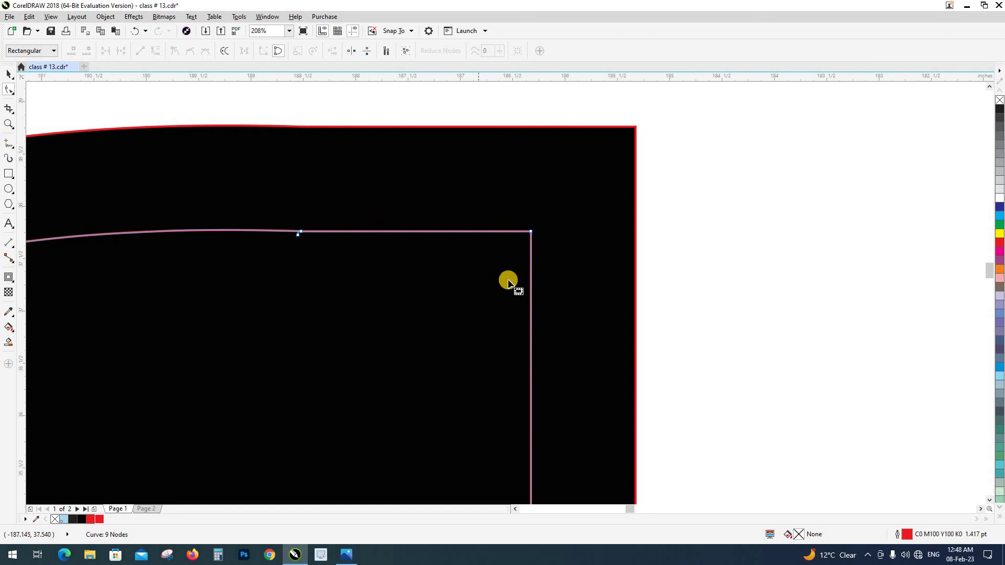
pyautogui.moveTo(517, 222); pyautogui.dragTo(676, 231)
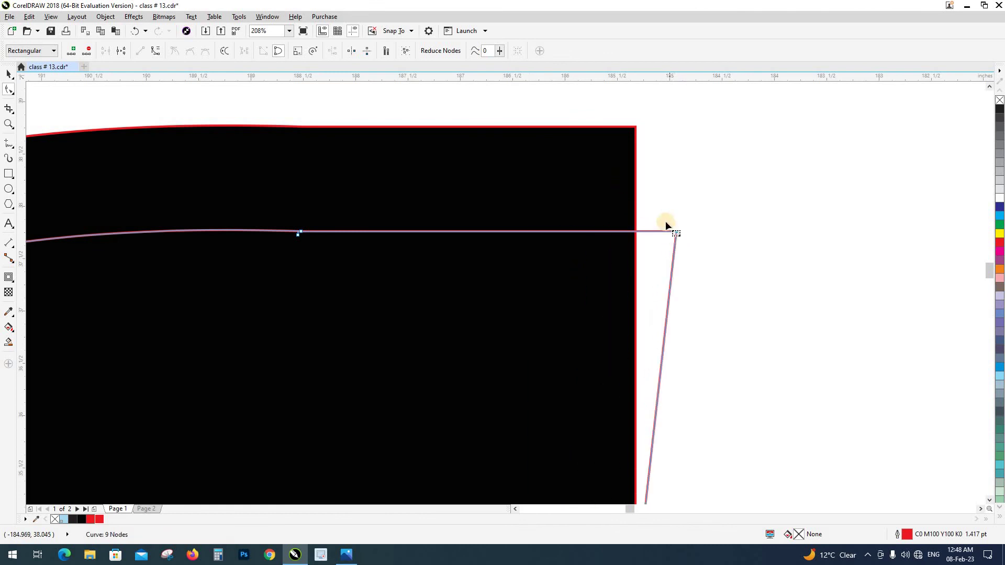
# Step: Add a node just above the inner curve's lower corner beside the hood gap and pull that corner down past the hood's bottom edge
pyautogui.scroll(-4, 661, 194)
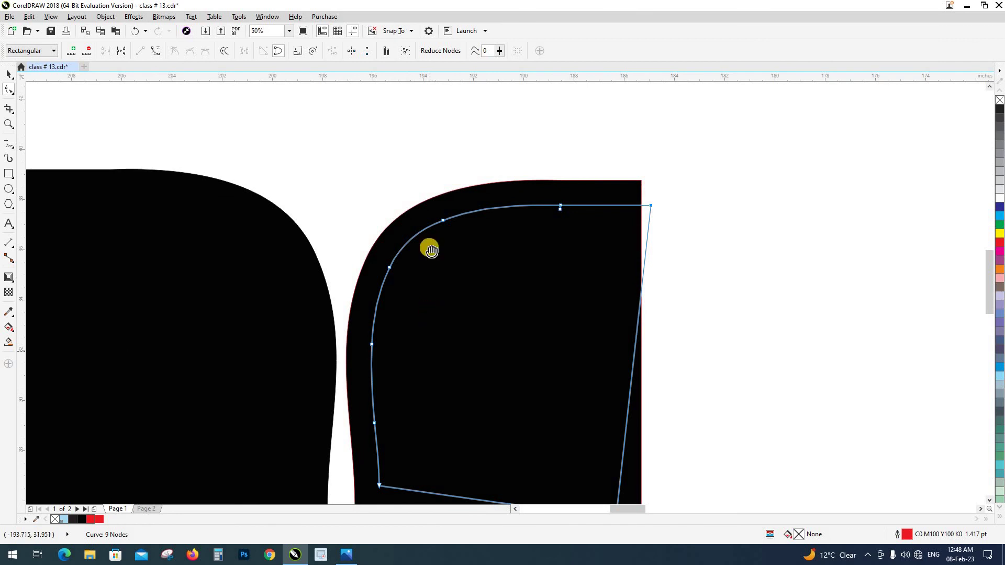
pyautogui.scroll(-3, 398, 398)
pyautogui.scroll(2, 393, 421)
pyautogui.scroll(2, 378, 278)
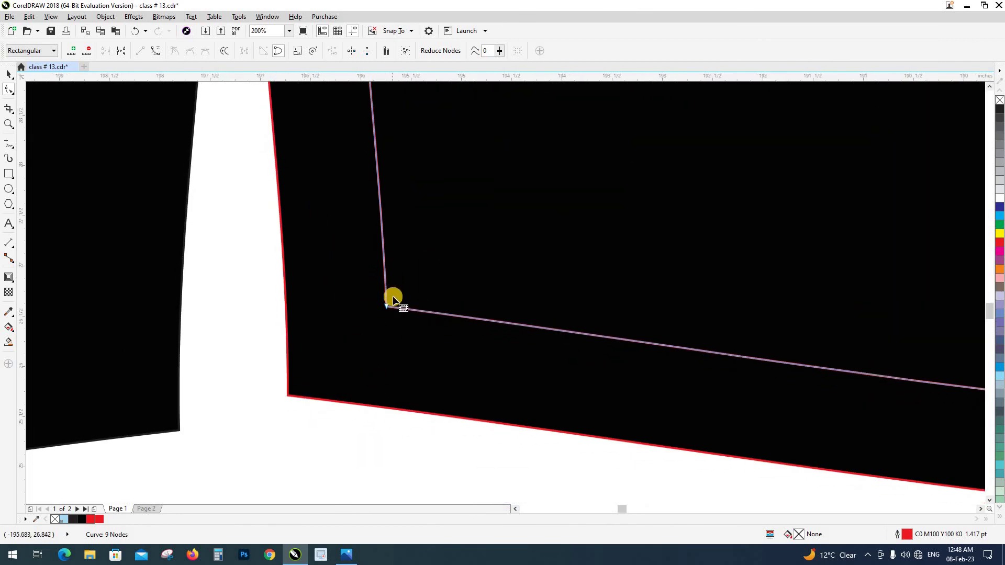
pyautogui.moveTo(386, 307); pyautogui.dragTo(388, 425)
pyautogui.hotkey('ctrl', 'z')
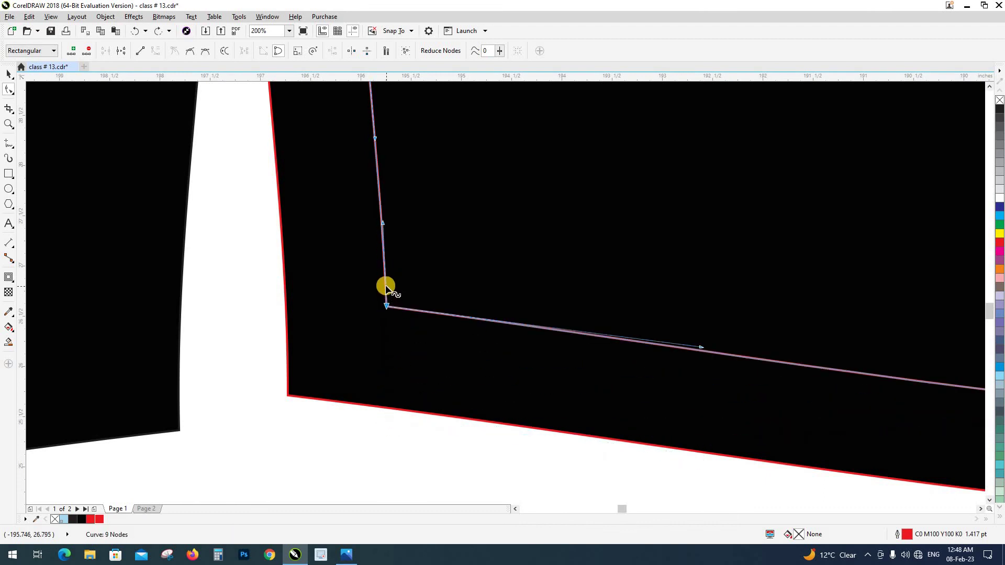
pyautogui.doubleClick(385, 286)
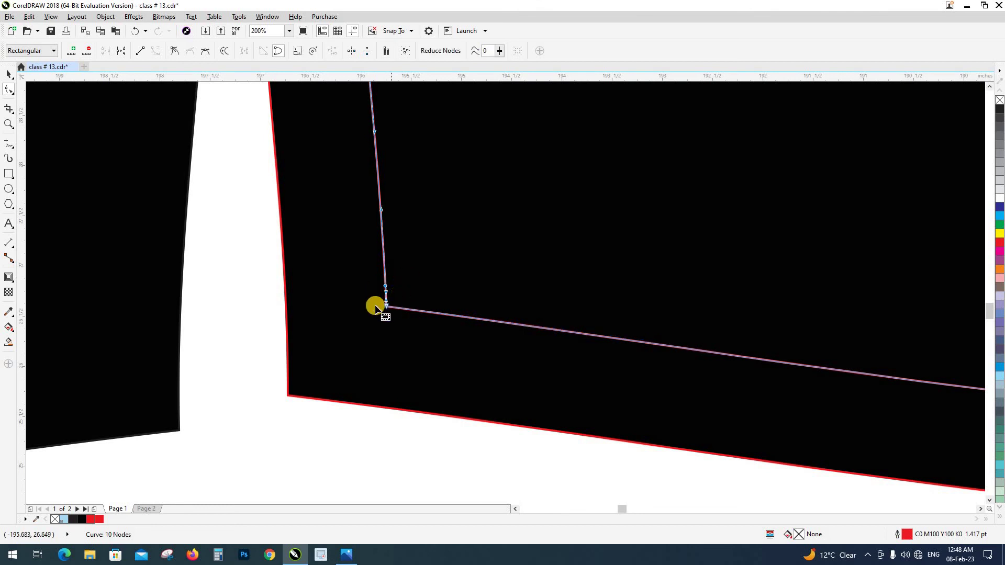
pyautogui.scroll(-1, 376, 307)
pyautogui.moveTo(385, 262); pyautogui.dragTo(391, 379)
pyautogui.scroll(-5, 331, 362)
pyautogui.press('space')
pyautogui.press('Escape')
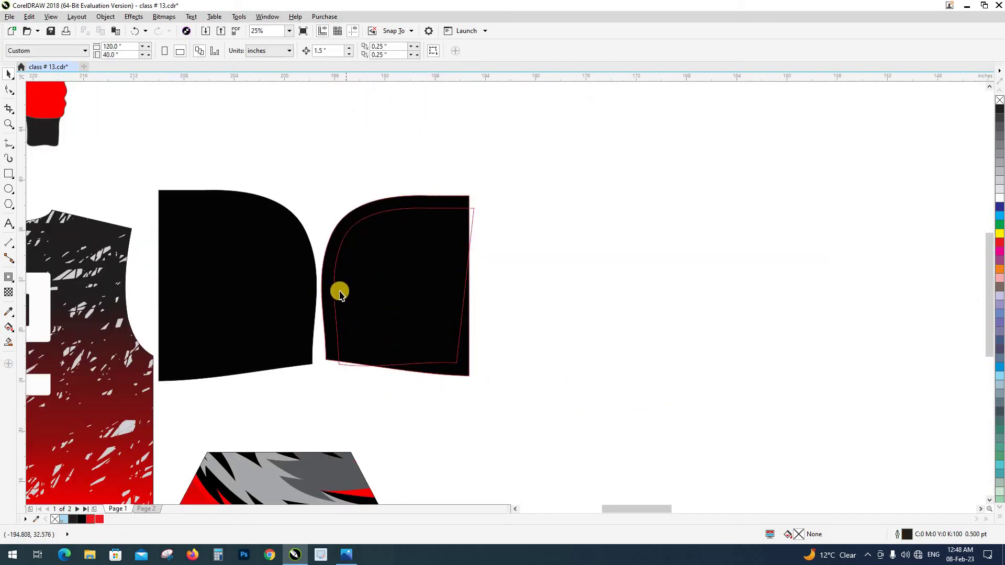
# Step: Smart Fill the band between the right hood half's curved edge and the inner curve with pinkish red (C0 M100 Y56 K0)
pyautogui.scroll(1, 336, 289)
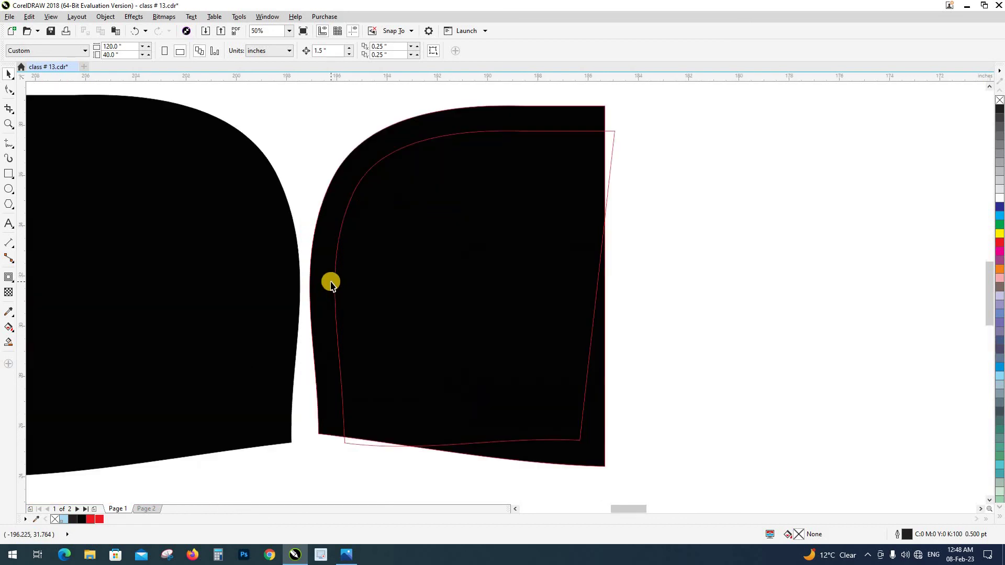
pyautogui.hotkey('shift', 's')
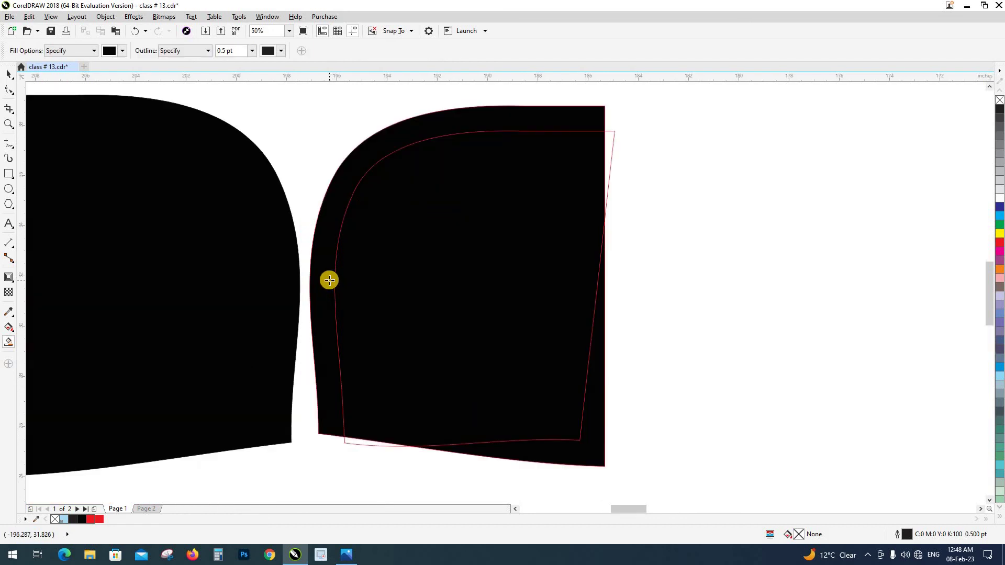
pyautogui.click(108, 50)
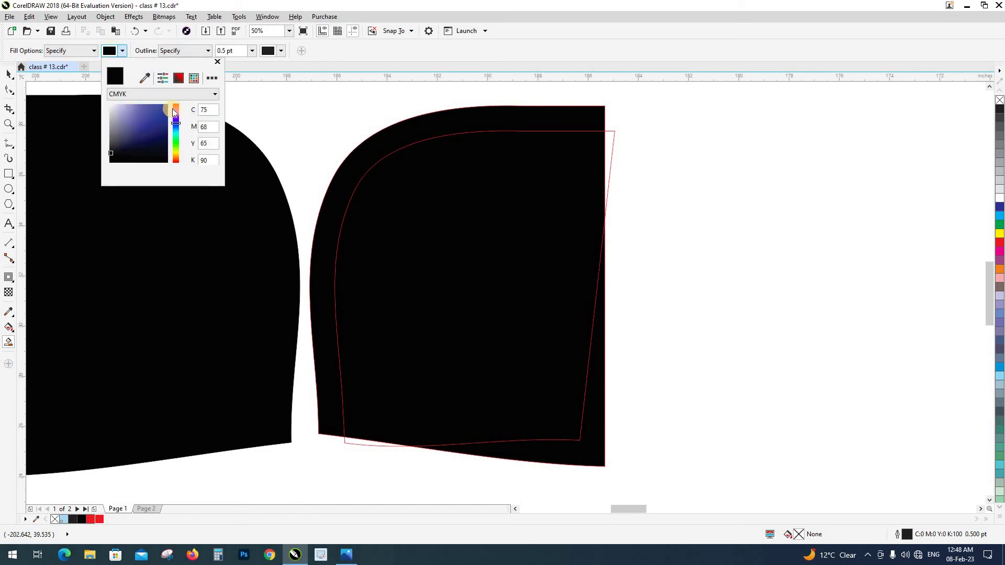
pyautogui.moveTo(175, 108); pyautogui.dragTo(163, 108)
pyautogui.click(276, 4)
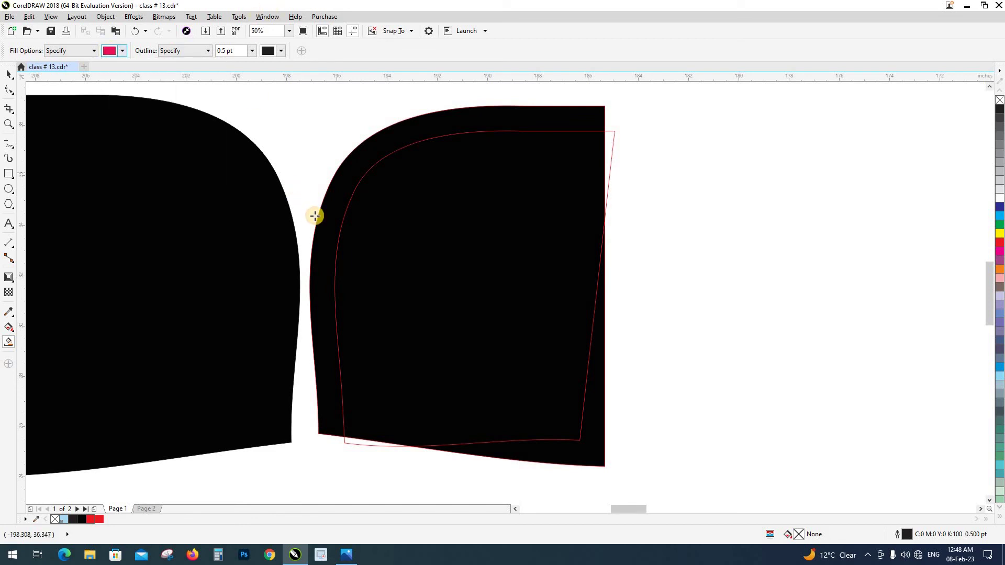
pyautogui.click(329, 243)
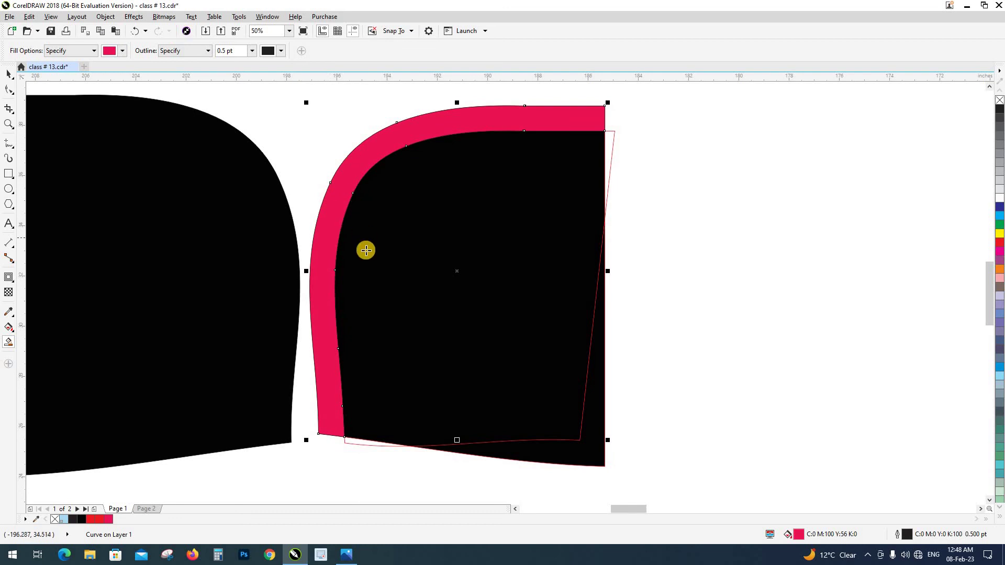
# Step: Delete the leftover red inner contour curve from the right hood half
pyautogui.press('space')
pyautogui.scroll(-2, 344, 281)
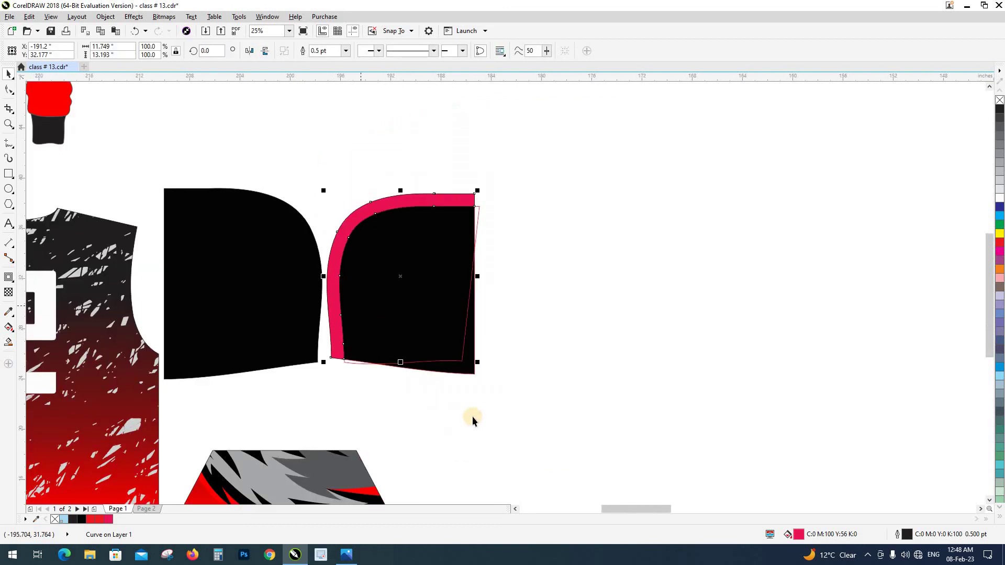
pyautogui.click(471, 418)
pyautogui.click(411, 289)
pyautogui.moveTo(410, 290); pyautogui.dragTo(552, 293)
pyautogui.hotkey('ctrl', 'z')
pyautogui.press('Delete')
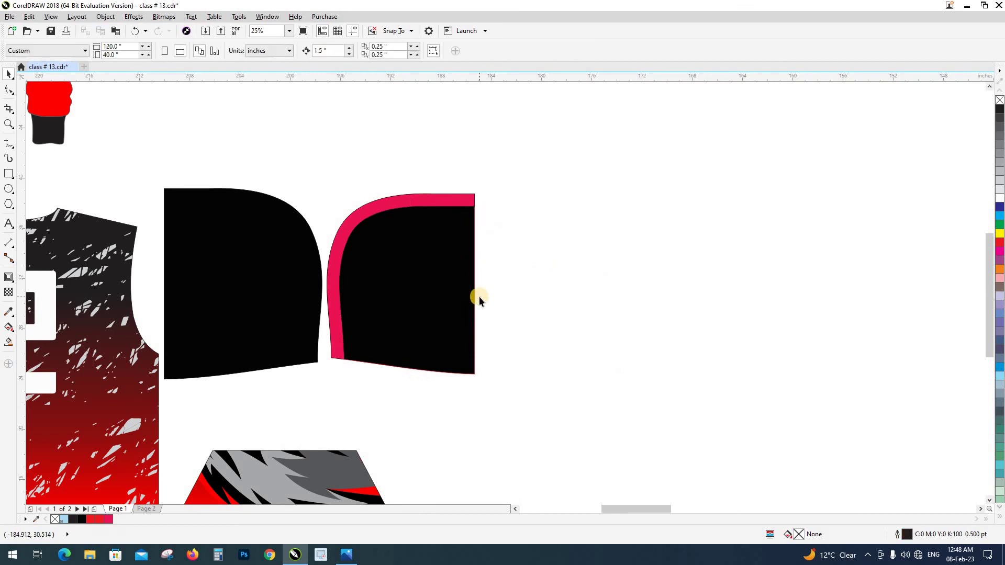
# Step: Recolour the stripe along the right hood half's curved edge to red (C0 M100 Y100 K0)
pyautogui.click(353, 216)
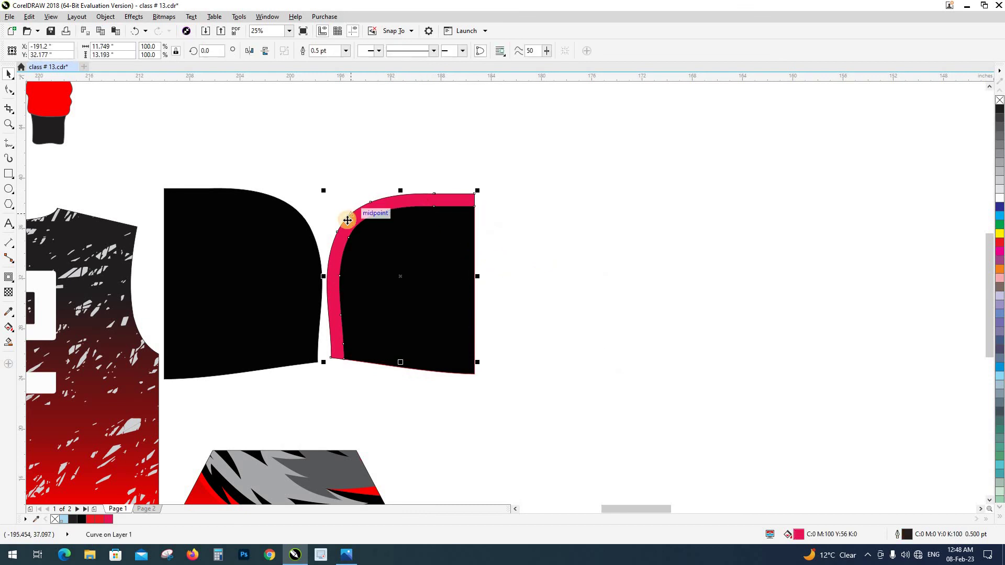
pyautogui.moveTo(344, 235); pyautogui.dragTo(341, 197)
pyautogui.hotkey('ctrl', 'z')
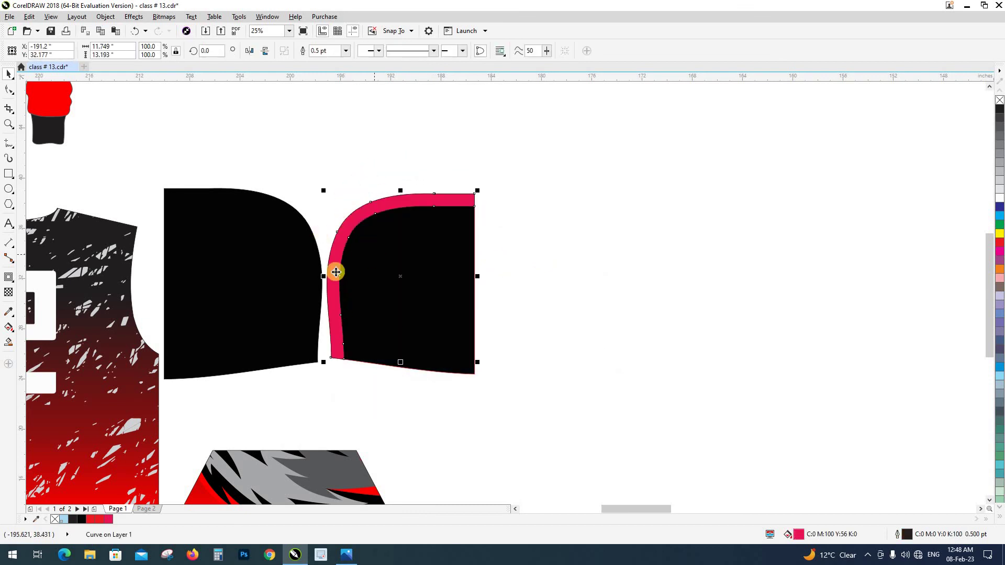
pyautogui.moveTo(102, 523); pyautogui.dragTo(335, 333)
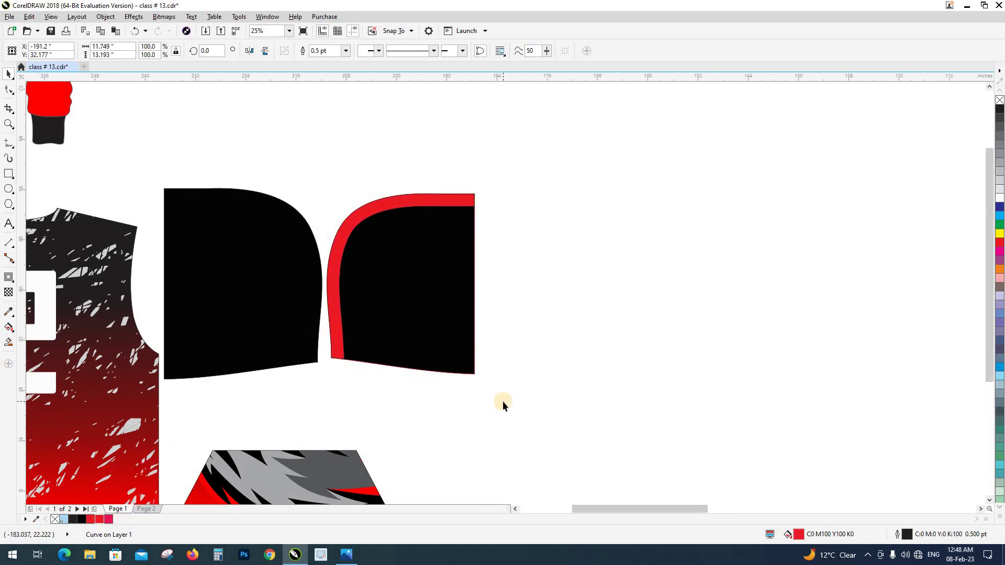
pyautogui.scroll(-2, 502, 406)
pyautogui.press('Escape')
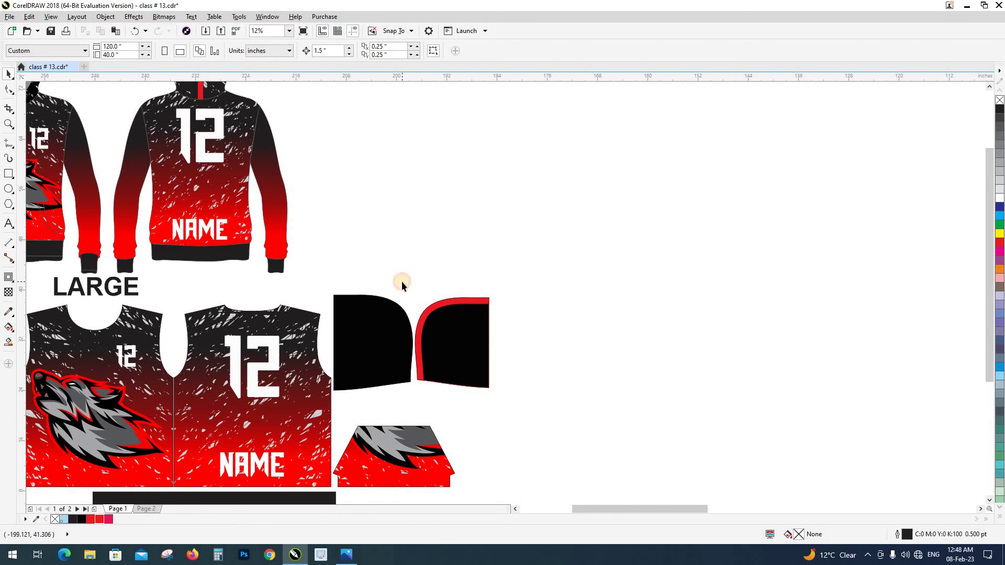
# Step: Replace the stripe with a 0.5-inch inside contour of the right hood half, separated and outlined in red
pyautogui.scroll(2, 445, 341)
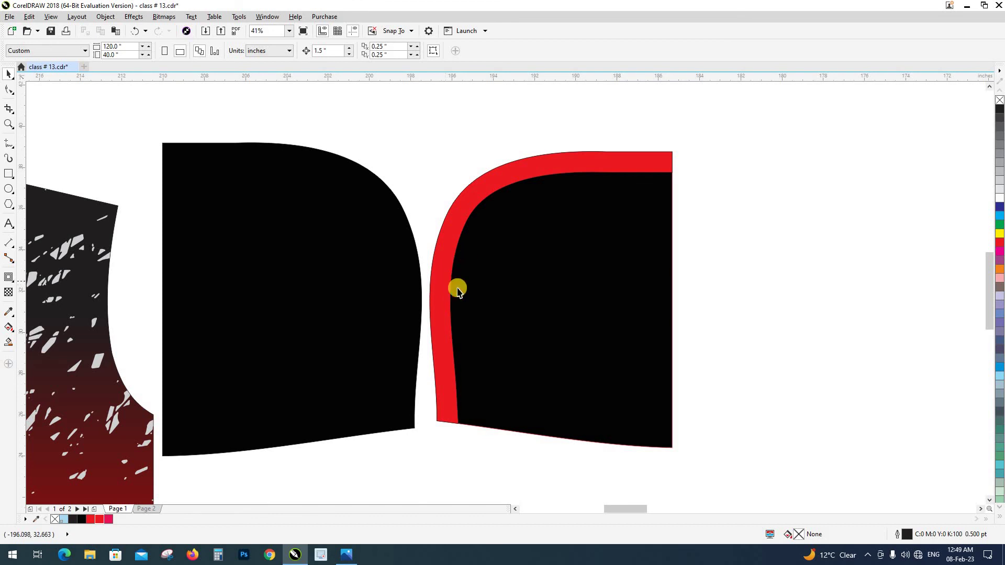
pyautogui.click(441, 295)
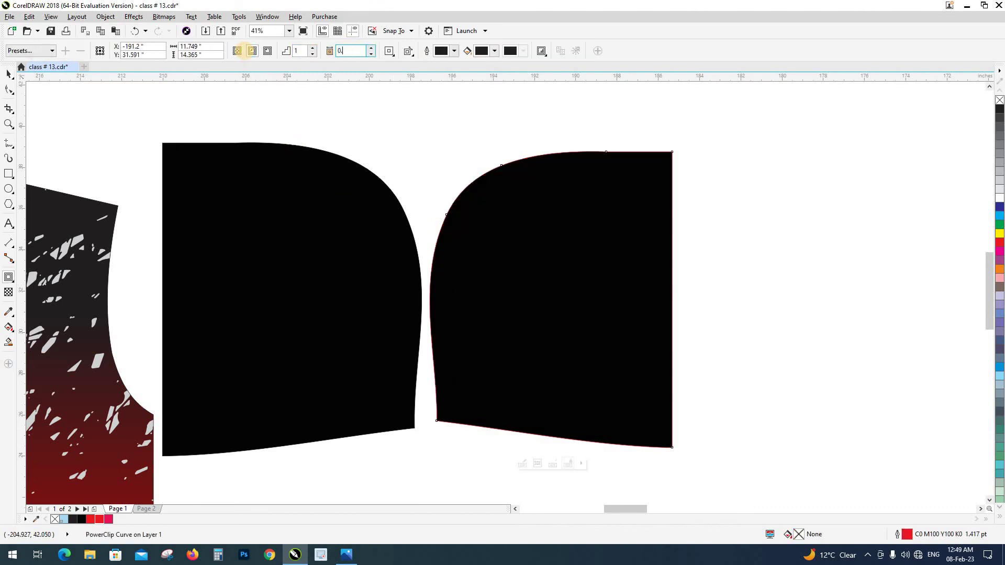
pyautogui.press('Return')
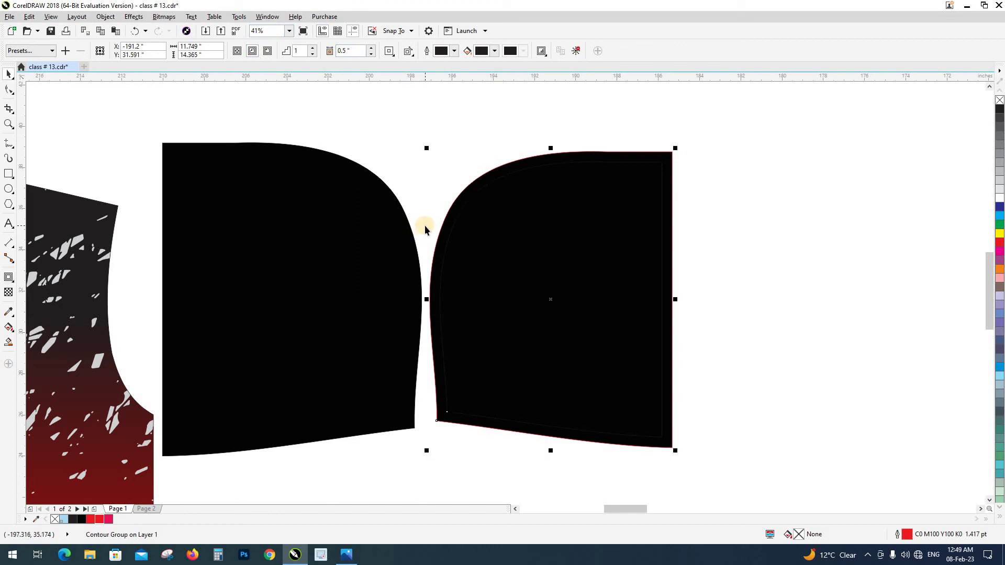
pyautogui.hotkey('ctrl', 'k')
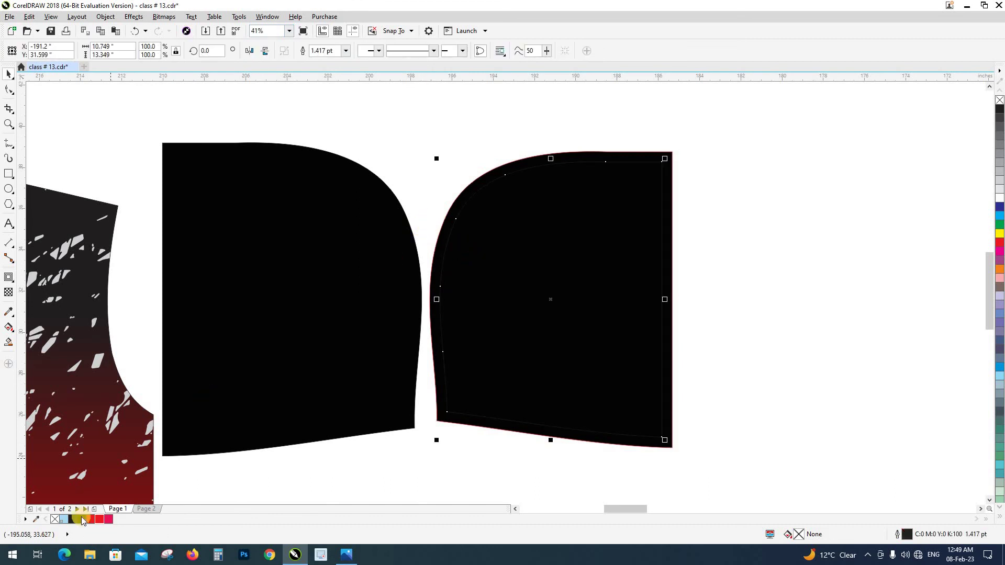
pyautogui.rightClick(100, 520)
# Step: Extend the new inner curve's upper corner node horizontally past the right hood half's straight edge with the Shape tool
pyautogui.scroll(5, 666, 218)
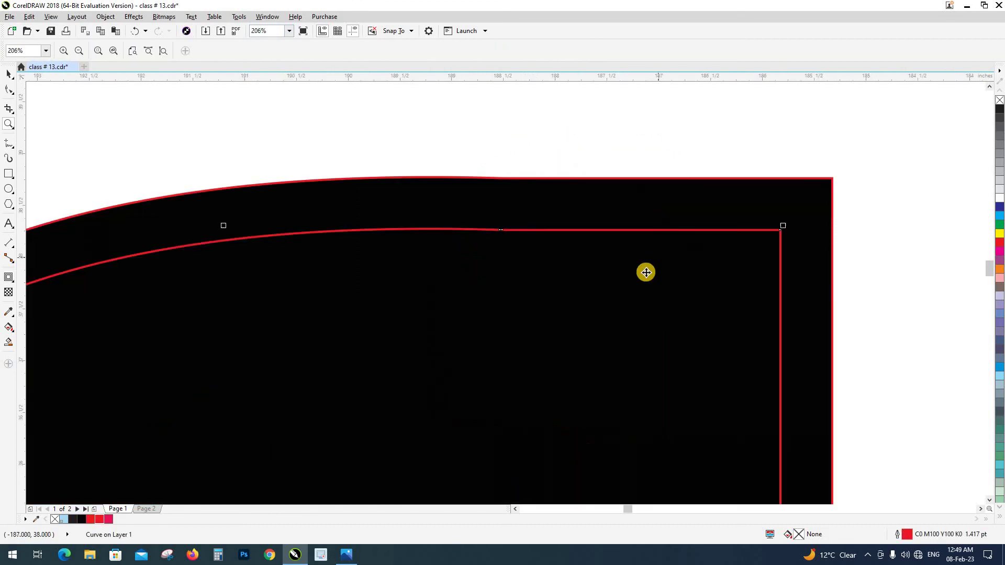
pyautogui.click(9, 91)
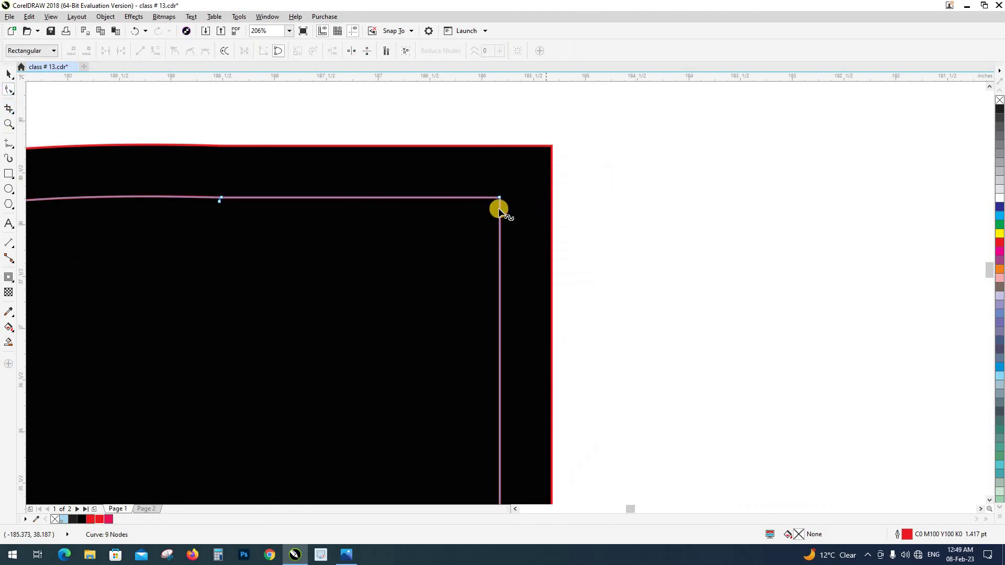
pyautogui.moveTo(498, 198); pyautogui.dragTo(583, 197)
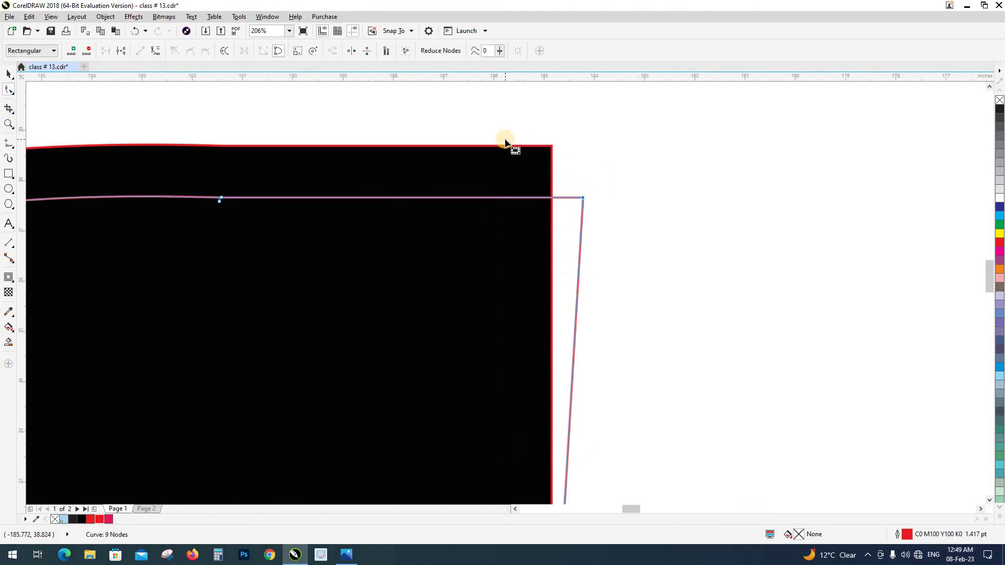
# Step: Pull the inner curve's lower corner beside the hood gap down past the right hood half's bottom edge
pyautogui.scroll(-6, 511, 146)
pyautogui.scroll(2, 416, 336)
pyautogui.scroll(4, 358, 286)
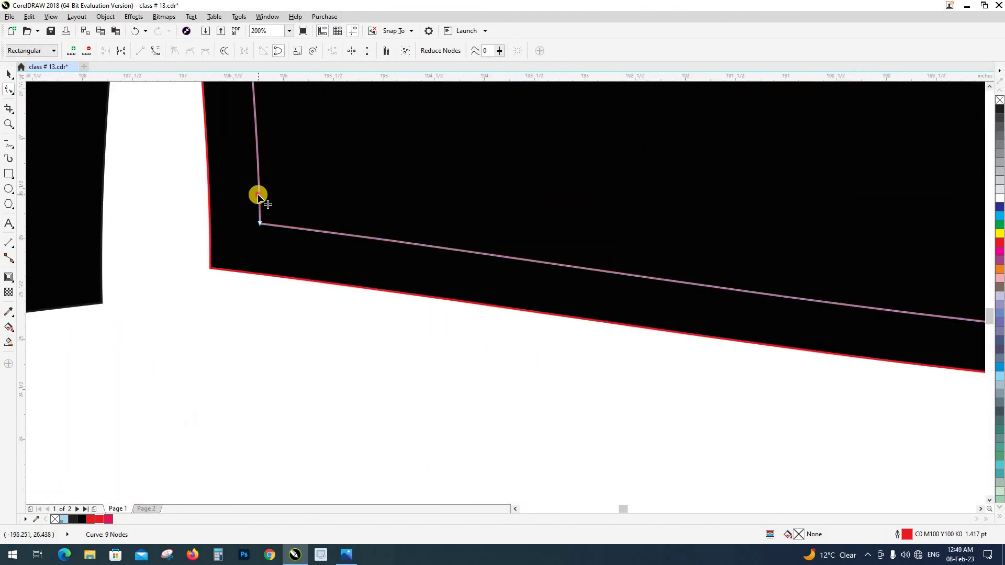
pyautogui.moveTo(261, 225); pyautogui.dragTo(263, 299)
pyautogui.scroll(-3, 288, 346)
# Step: Smart Fill the narrow band along the right hood half's curved edge in pinkish red and delete the leftover inner curve
pyautogui.click(279, 310)
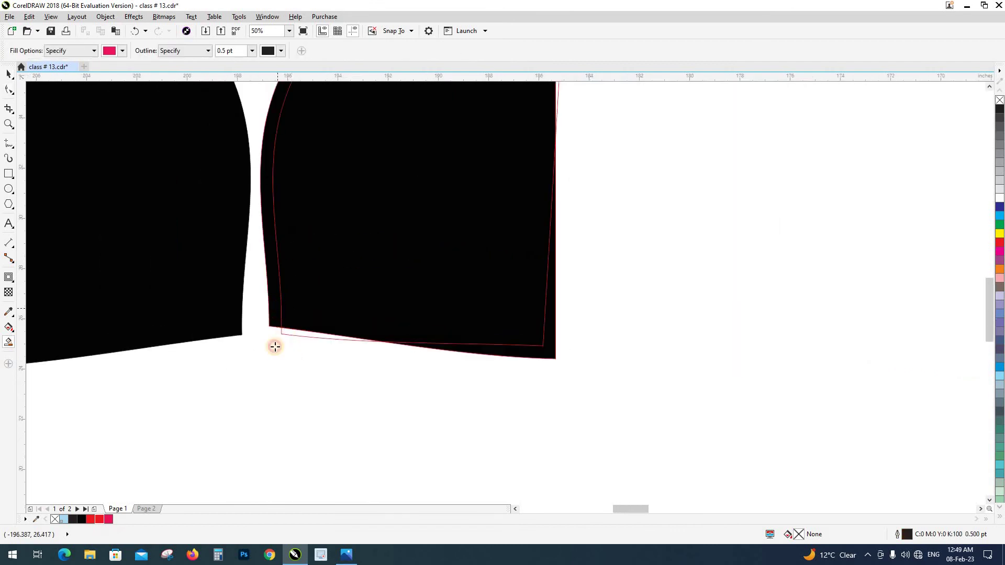
pyautogui.press('space')
pyautogui.click(359, 404)
pyautogui.scroll(-2, 358, 405)
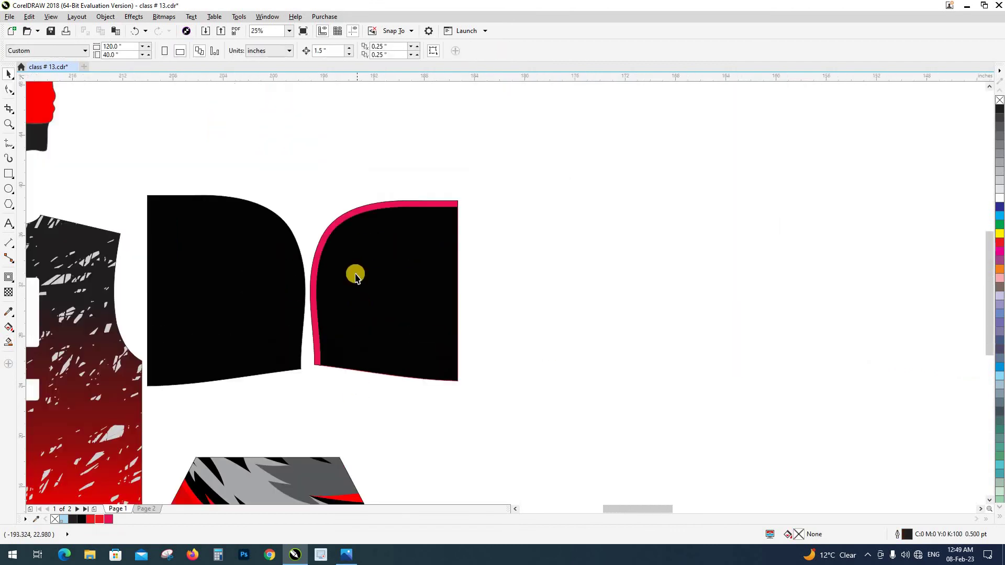
# Step: Recolour the narrow hood stripe to red (C0 M100 Y100 K0)
pyautogui.click(349, 219)
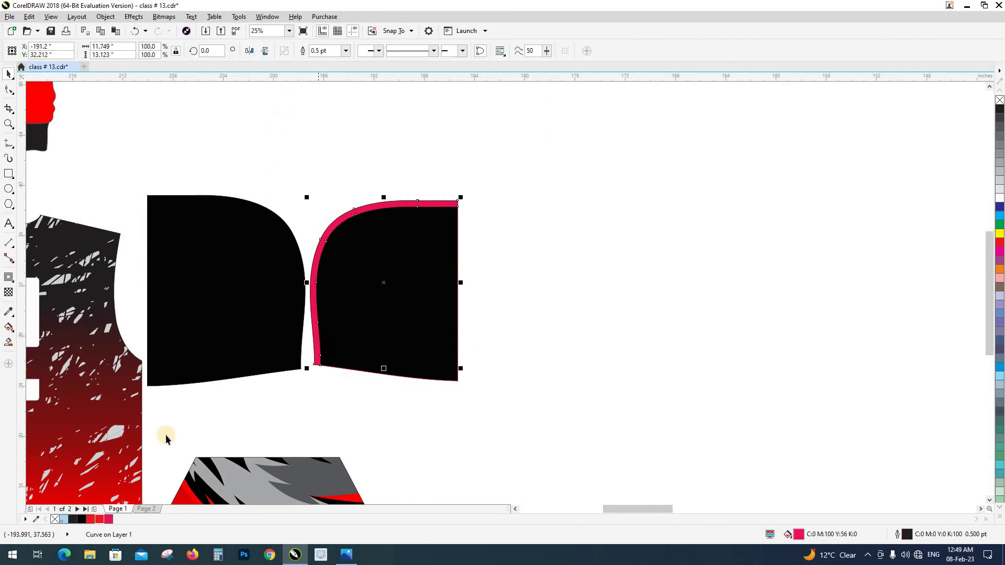
pyautogui.click(400, 426)
pyautogui.scroll(1, 314, 180)
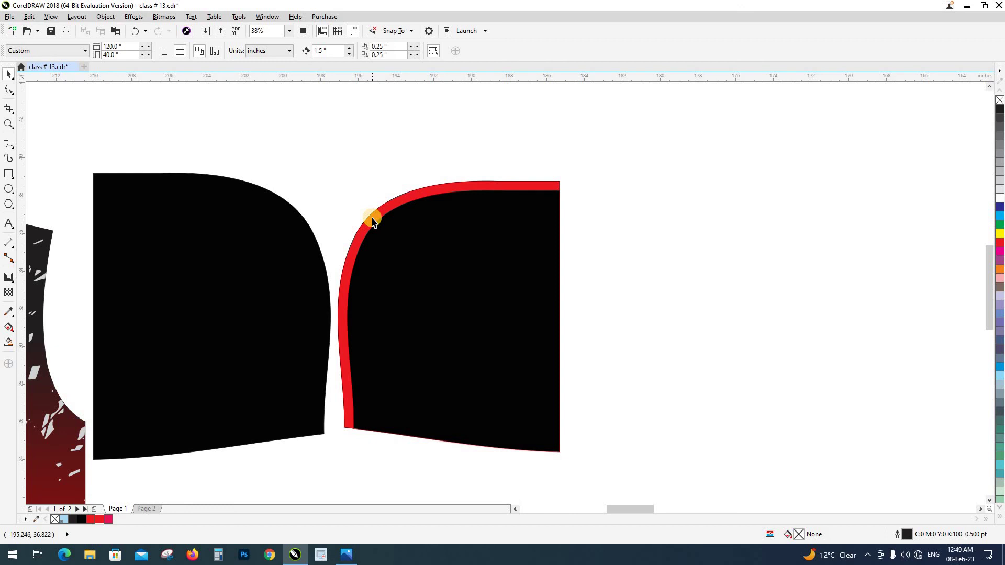
# Step: Add a black outward contour around the right hood half, extending it beyond the red stripe
pyautogui.scroll(2, 373, 221)
pyautogui.click(400, 229)
pyautogui.scroll(-2, 403, 236)
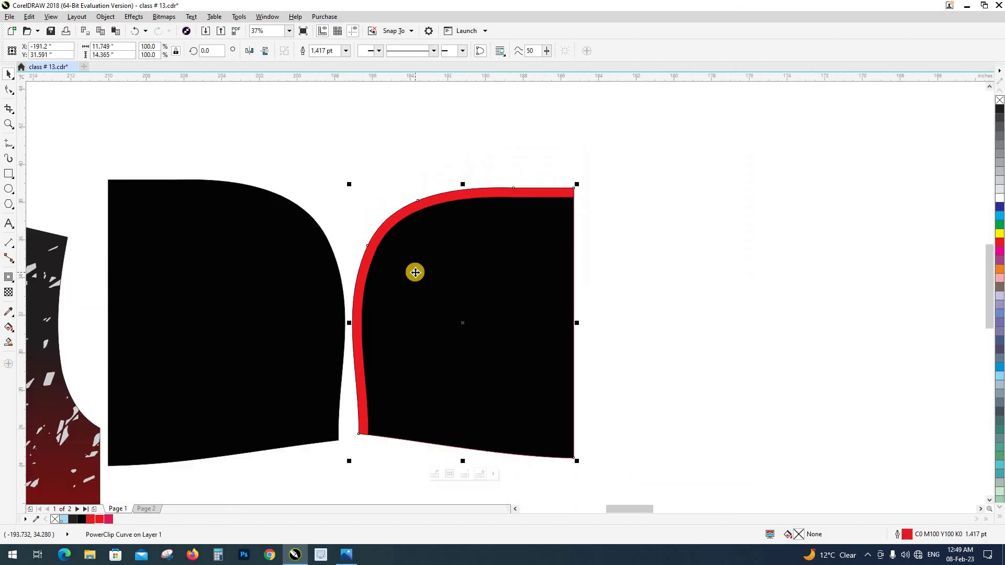
pyautogui.click(664, 270)
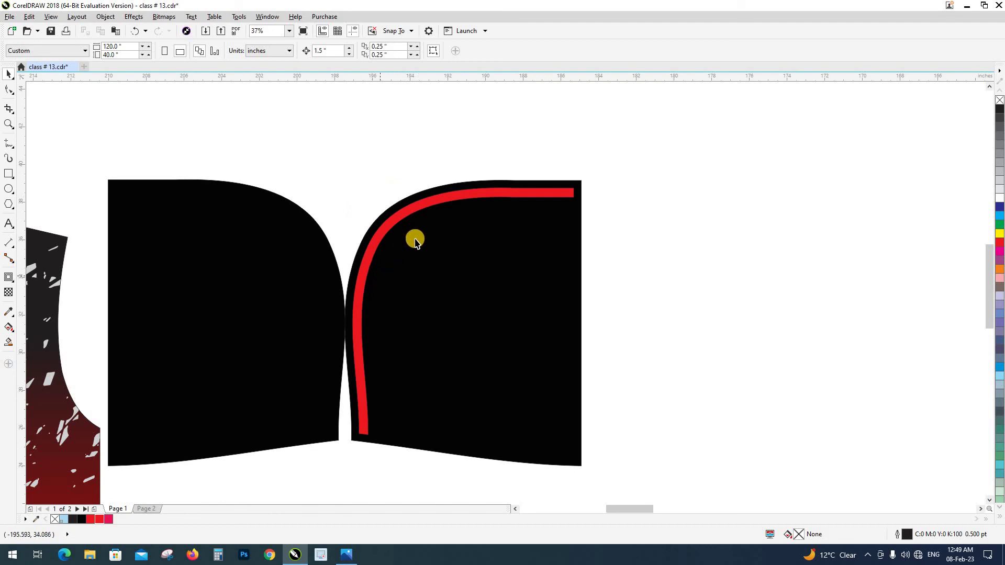
# Step: Stretch the stripe's upper end nodes horizontally past the enlarged hood half's straight edge with the Shape tool
pyautogui.click(420, 208)
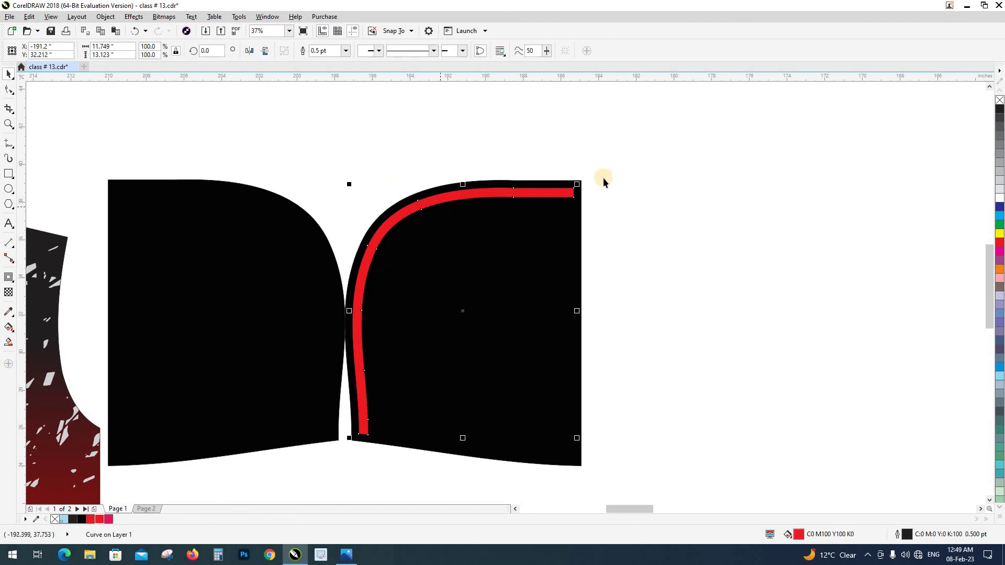
pyautogui.scroll(2, 581, 187)
pyautogui.scroll(4, 556, 218)
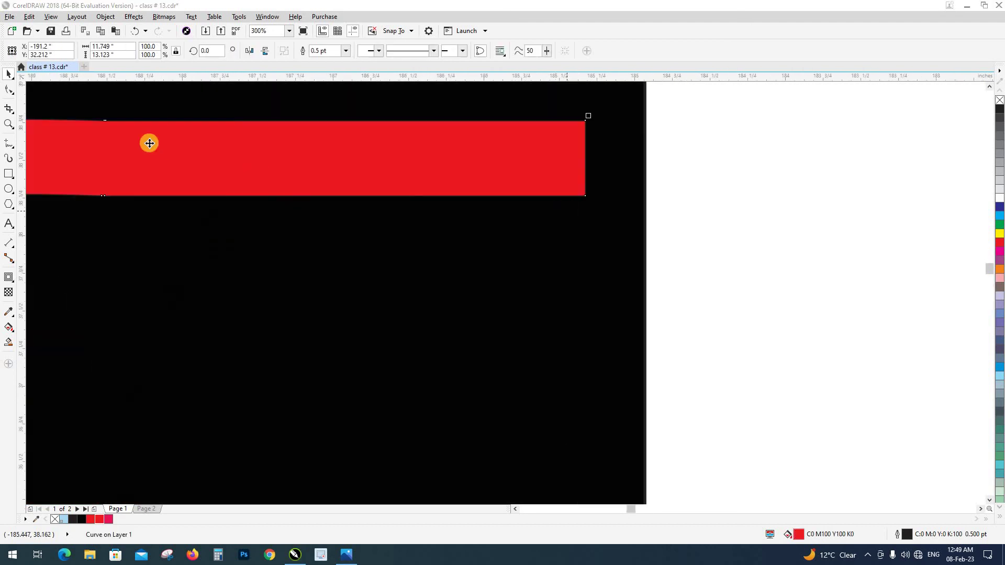
pyautogui.click(10, 93)
pyautogui.scroll(2, 503, 226)
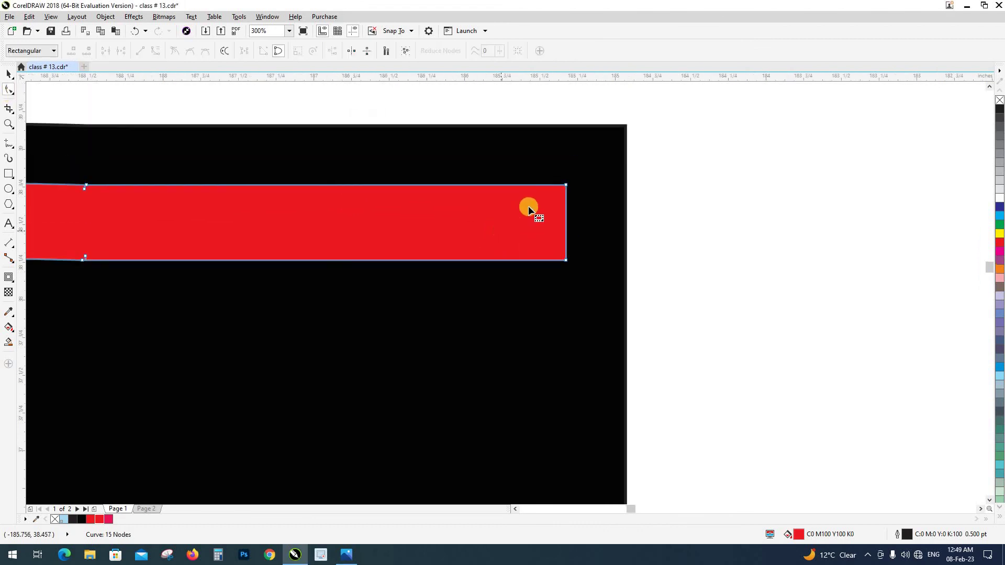
pyautogui.moveTo(569, 269); pyautogui.dragTo(655, 265)
pyautogui.scroll(-4, 707, 192)
pyautogui.scroll(-4, 404, 209)
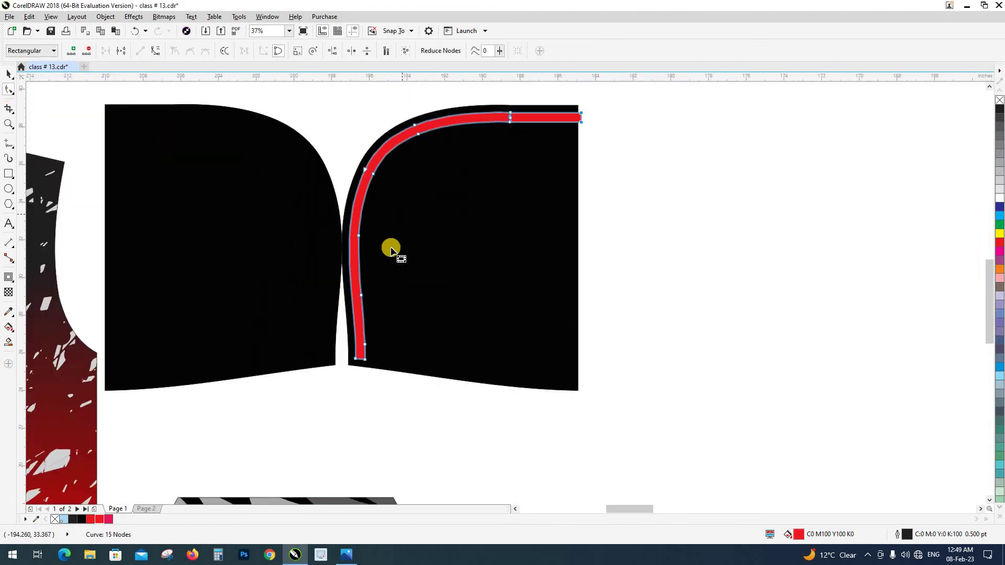
# Step: Pull the stripe's lower end nodes below the hood's bottom edge, moving the outer corner out beyond the curved side
pyautogui.scroll(4, 377, 322)
pyautogui.scroll(4, 377, 322)
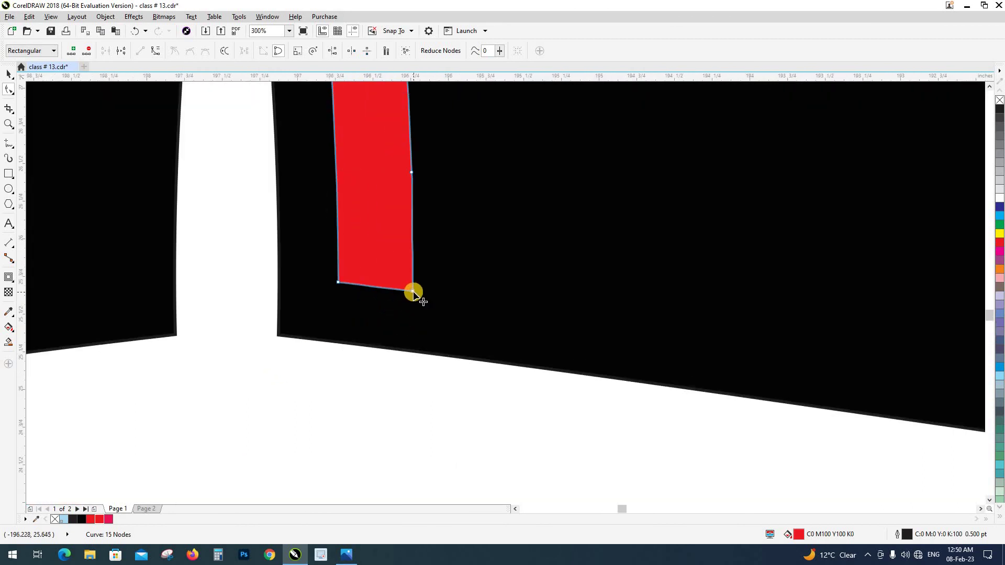
pyautogui.moveTo(412, 282); pyautogui.dragTo(416, 411)
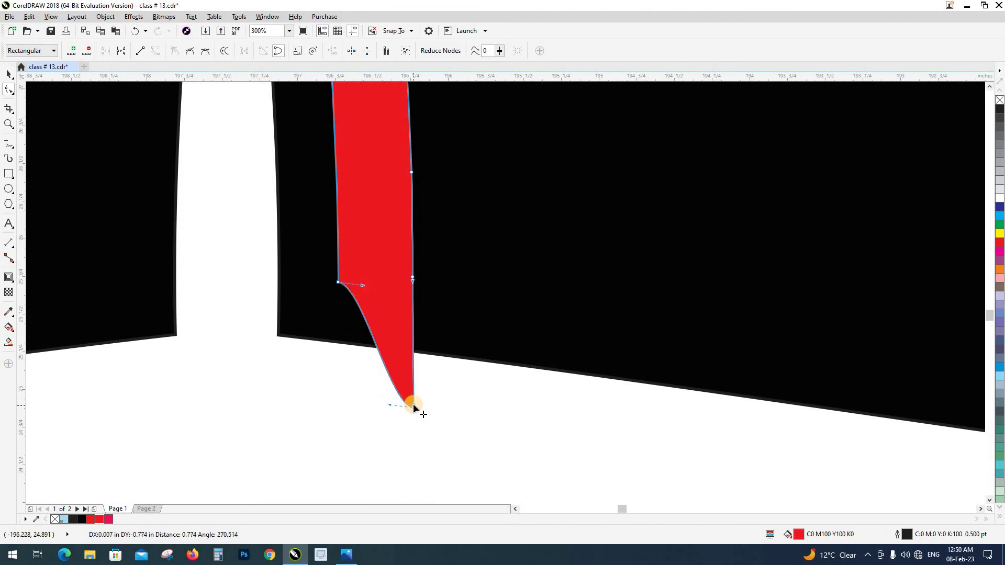
pyautogui.scroll(-2, 377, 348)
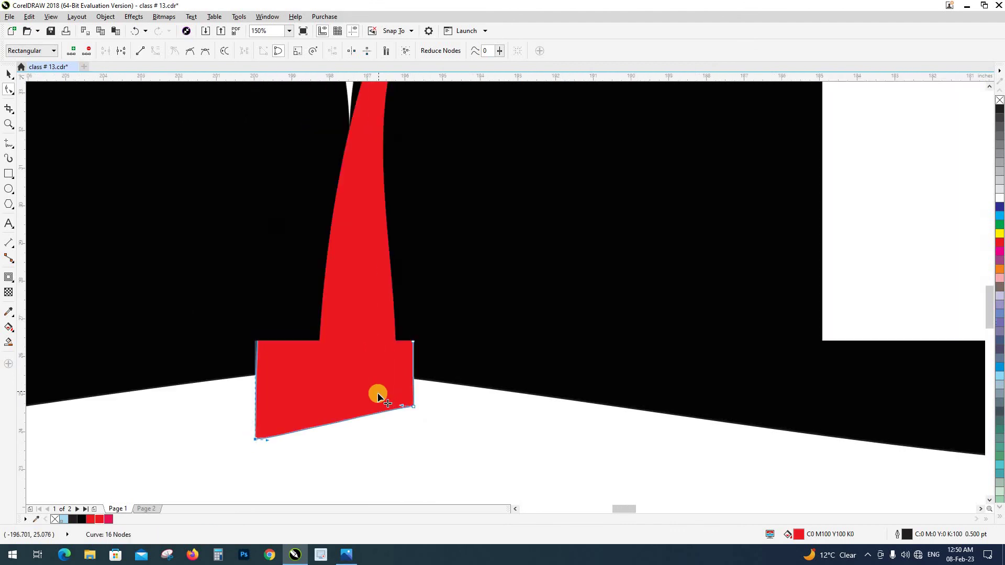
# Step: Drag the stripe's outer-edge nodes outward so the red covers the hood's whole curved edge
pyautogui.scroll(-4, 378, 393)
pyautogui.scroll(2, 355, 348)
pyautogui.moveTo(337, 271); pyautogui.dragTo(337, 271)
pyautogui.moveTo(405, 271); pyautogui.dragTo(534, 255)
pyautogui.press('space')
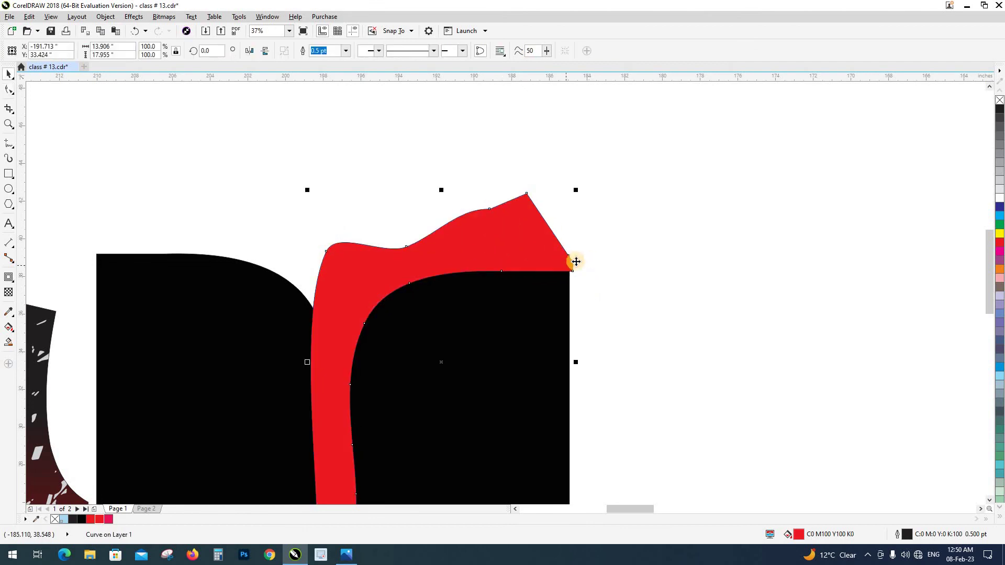
# Step: Raise the stripe's outer end node vertically so the red covers the hood half's upper corner
pyautogui.scroll(3, 566, 262)
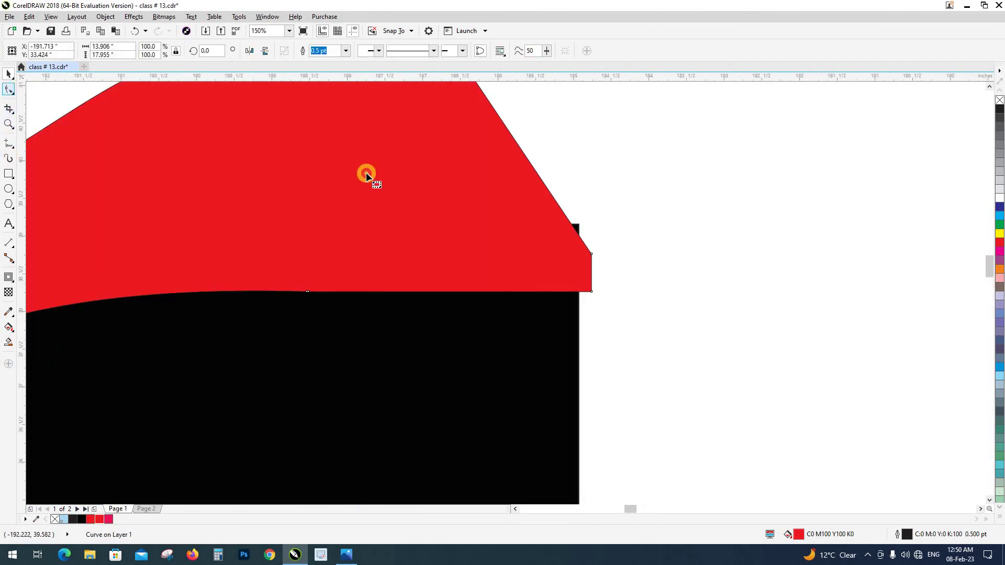
pyautogui.click(17, 90)
pyautogui.moveTo(592, 255); pyautogui.dragTo(594, 227)
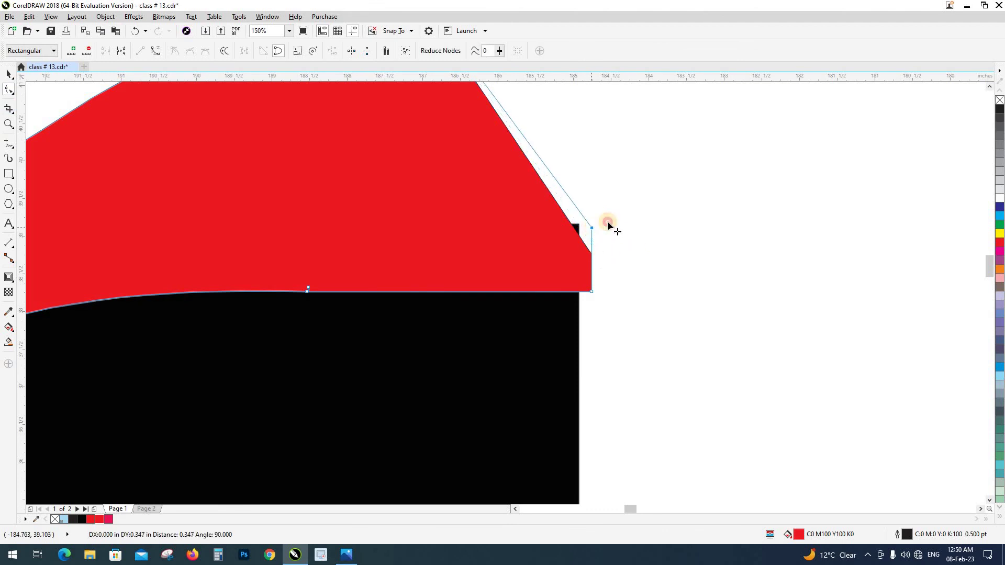
pyautogui.scroll(-3, 594, 227)
pyautogui.click(650, 253)
pyautogui.press('space')
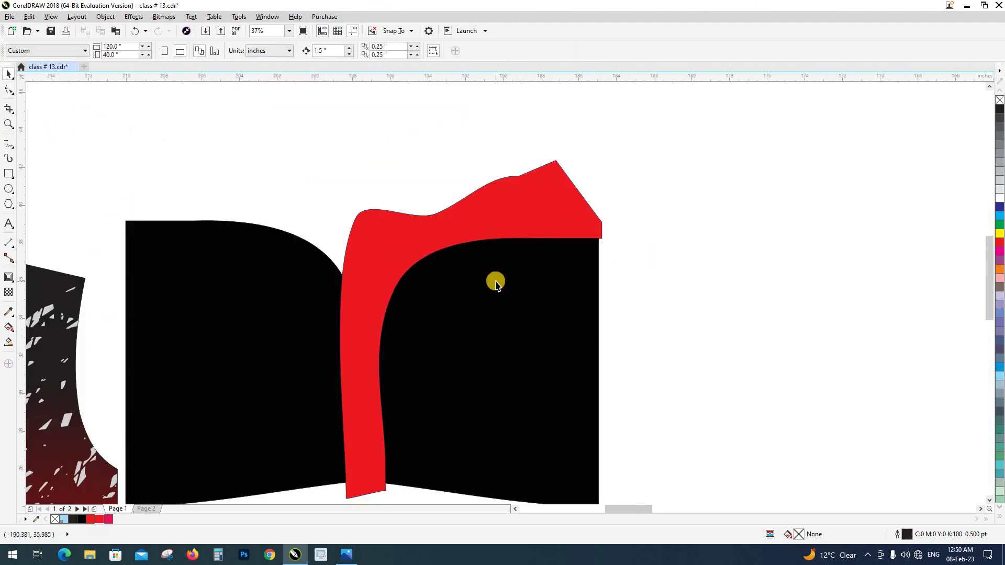
# Step: Remove the original PowerClip outline inside the enlarged right hood half, using Wireframe view to reach it
pyautogui.hotkey('shift', 'F9')
pyautogui.hotkey('shift', 'F9')
pyautogui.scroll(3, 594, 269)
pyautogui.hotkey('shift', 'F9')
pyautogui.click(590, 264)
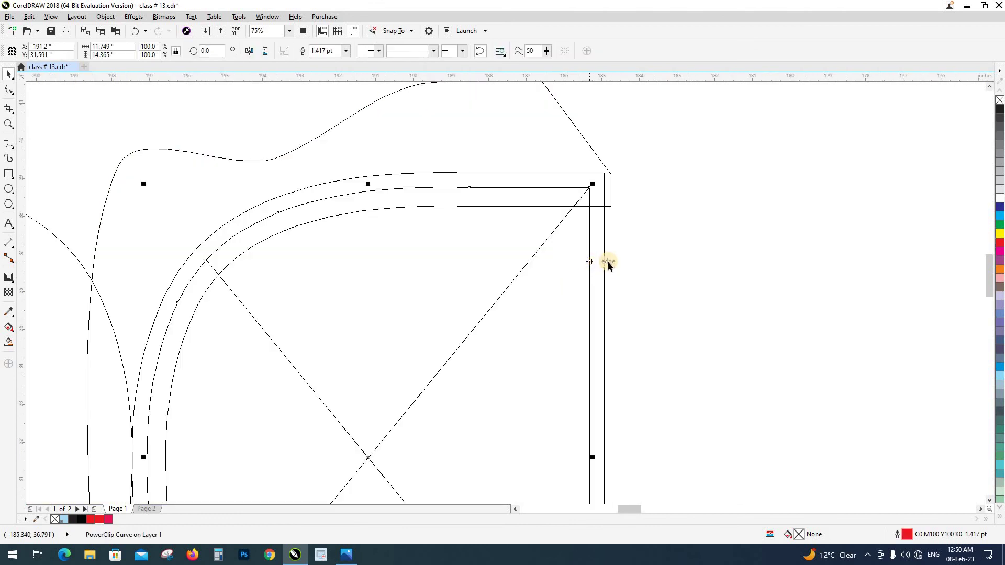
pyautogui.click(618, 266)
pyautogui.scroll(-3, 534, 262)
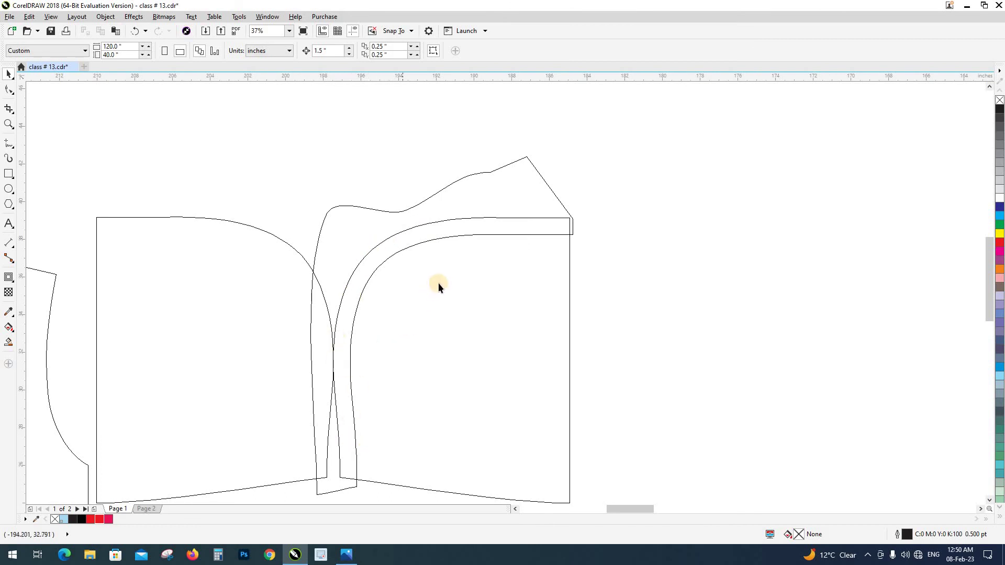
pyautogui.hotkey('shift', 'F9')
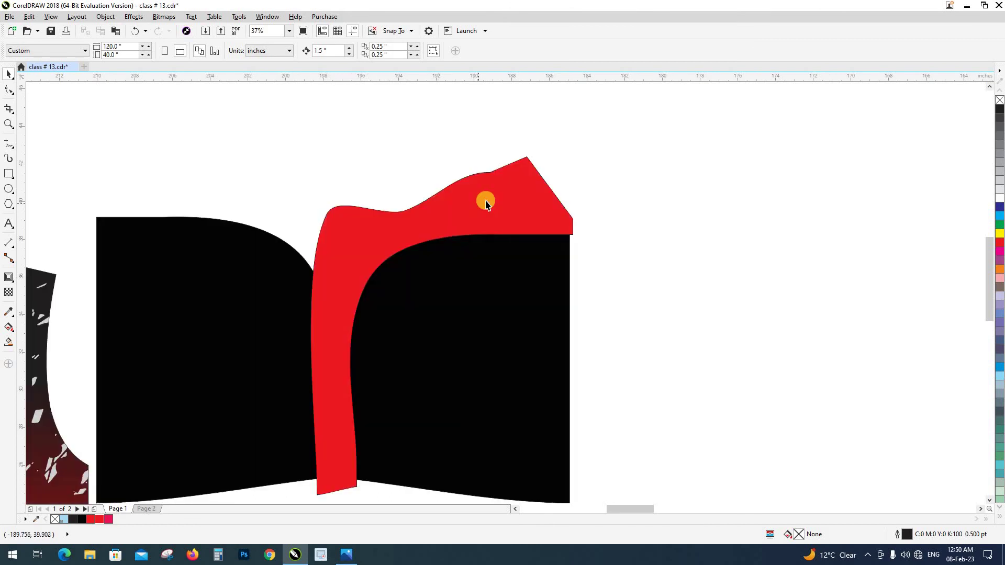
# Step: Intersect the red stripe with the right hood half, then delete the oversized original stripe extending beyond it
pyautogui.click(486, 199)
pyautogui.click(545, 214)
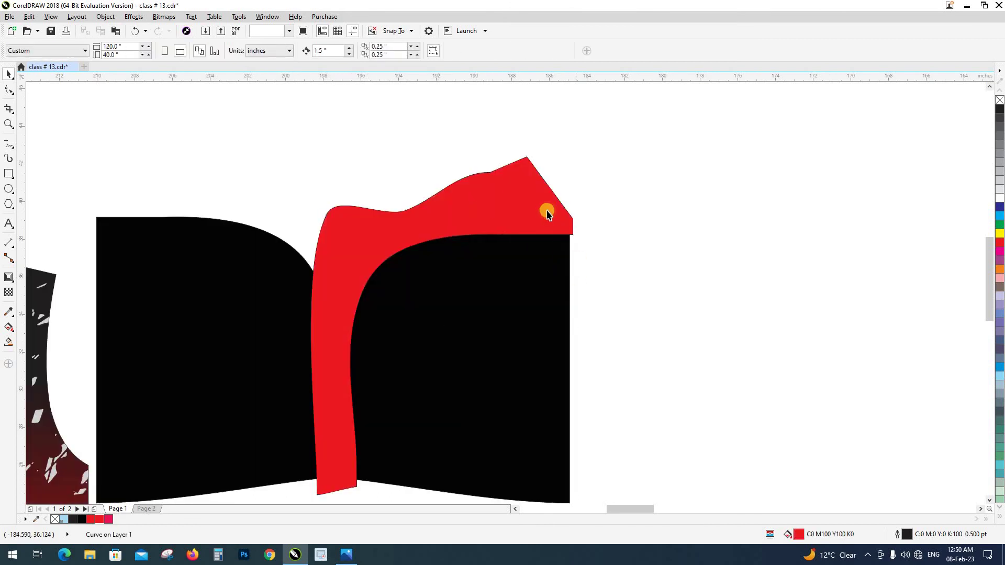
pyautogui.keyDown('shift'); pyautogui.click(546, 276); pyautogui.keyUp('shift')
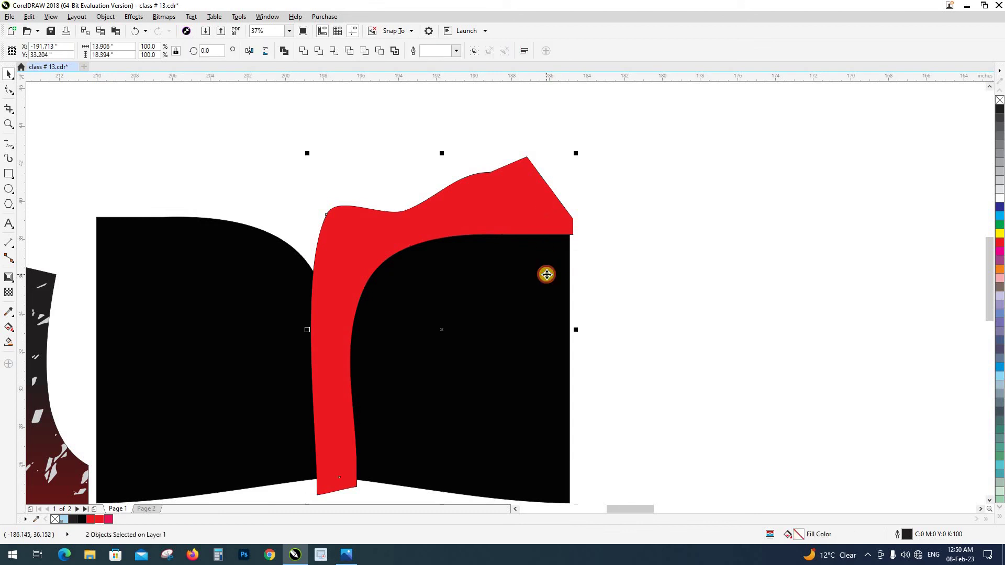
pyautogui.click(331, 51)
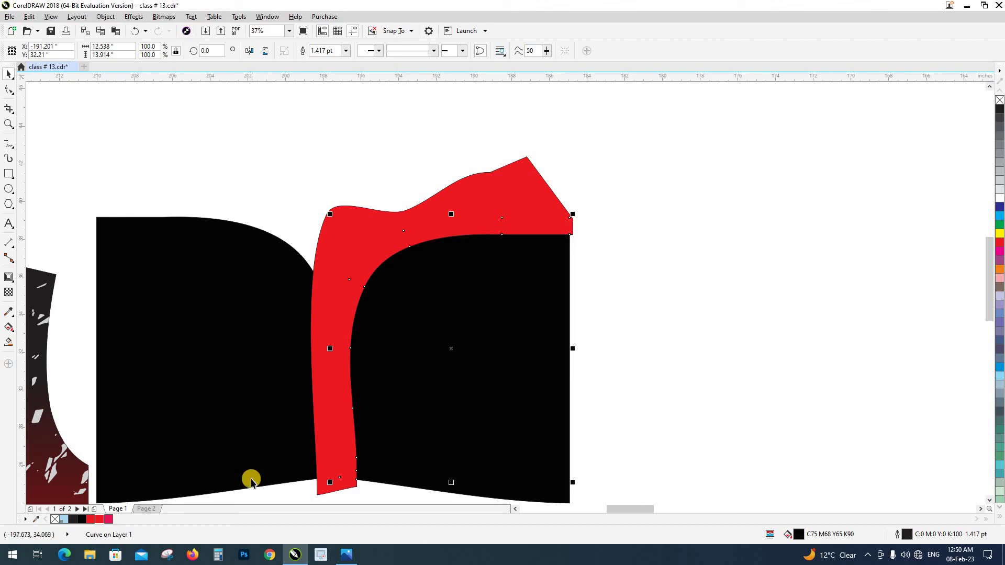
pyautogui.click(602, 392)
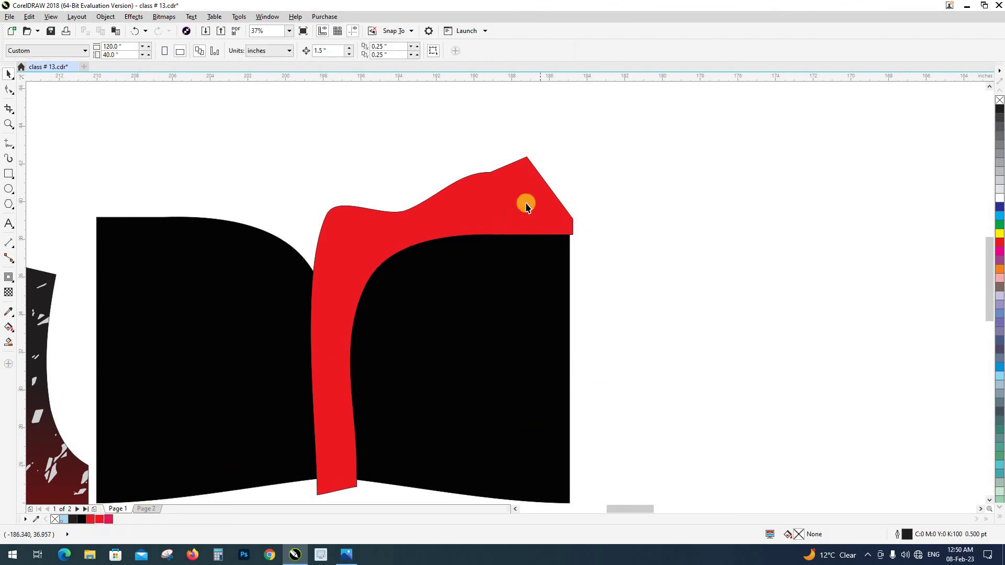
pyautogui.click(516, 189)
pyautogui.press('Delete')
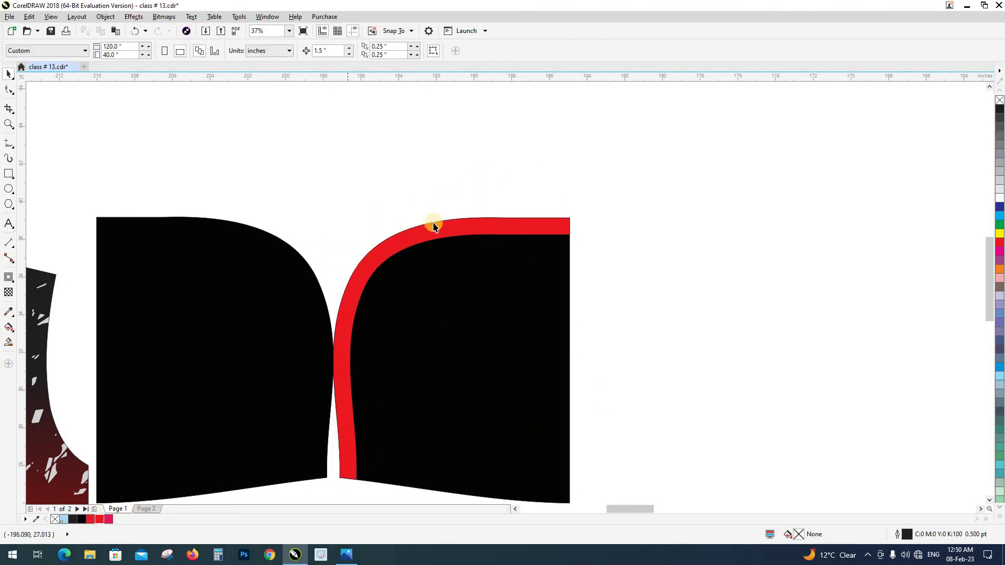
pyautogui.scroll(2, 551, 227)
pyautogui.scroll(-2, 453, 233)
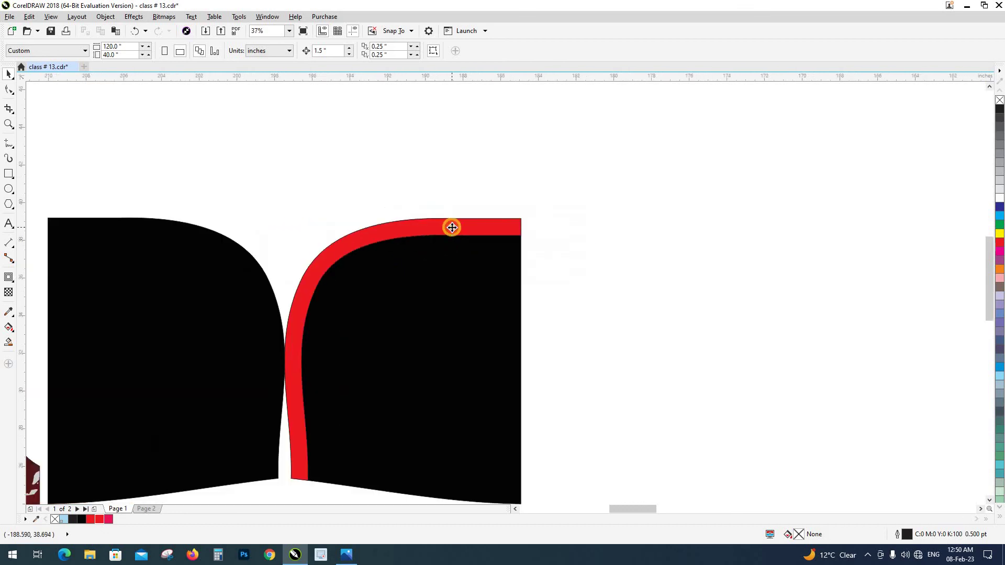
# Step: PowerClip the trimmed red stripe inside the right hood half and delete the plain black left half
pyautogui.click(451, 227)
pyautogui.click(612, 290)
pyautogui.scroll(-4, 612, 291)
pyautogui.click(501, 312)
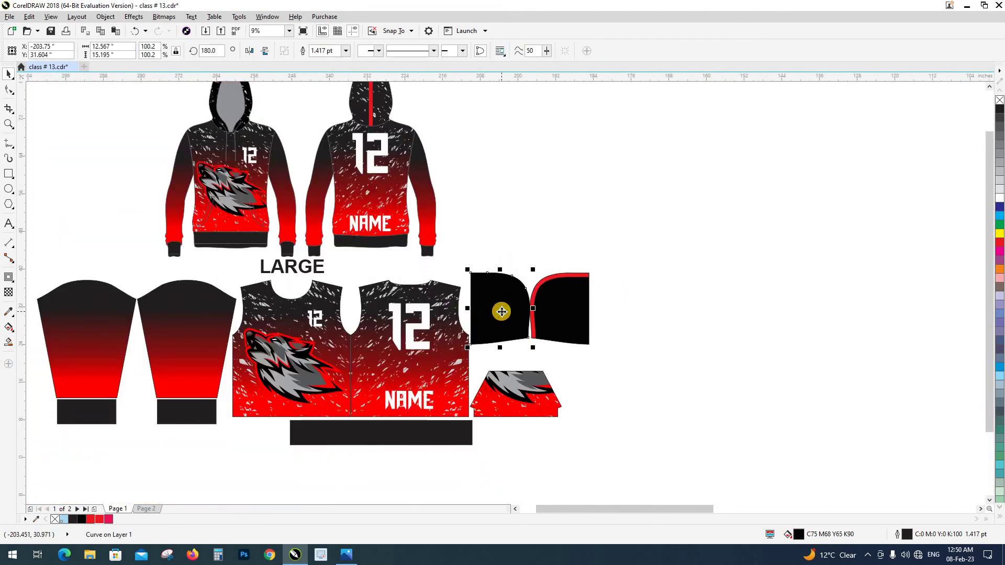
pyautogui.press('Delete')
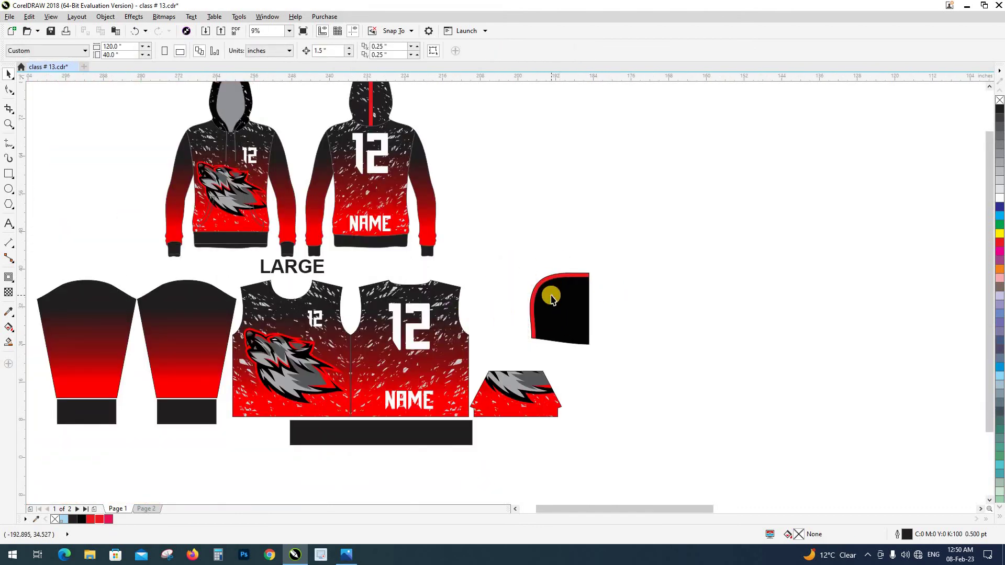
# Step: Create a horizontally mirrored copy of the striped hood half on its curved side
pyautogui.click(552, 298)
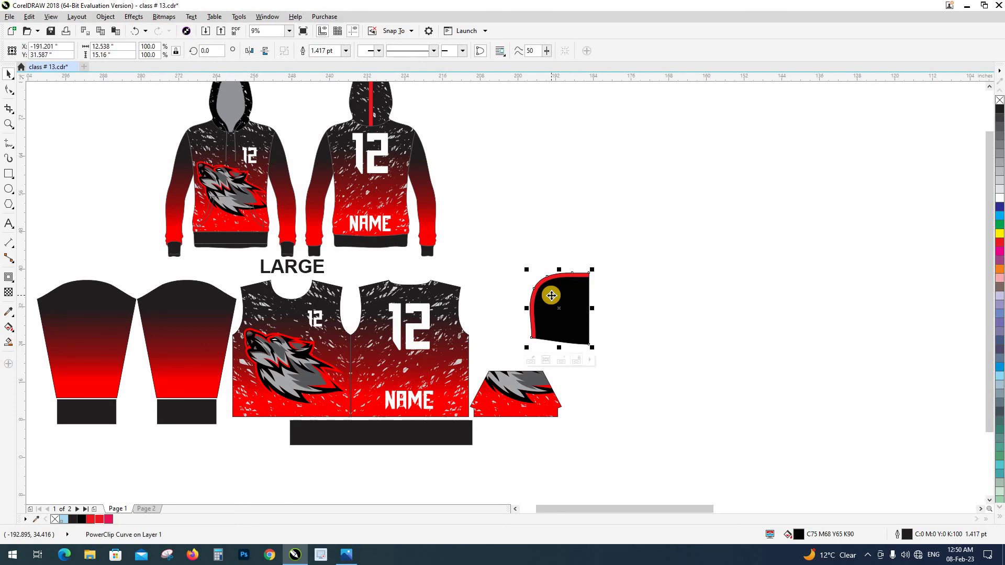
pyautogui.scroll(2, 552, 297)
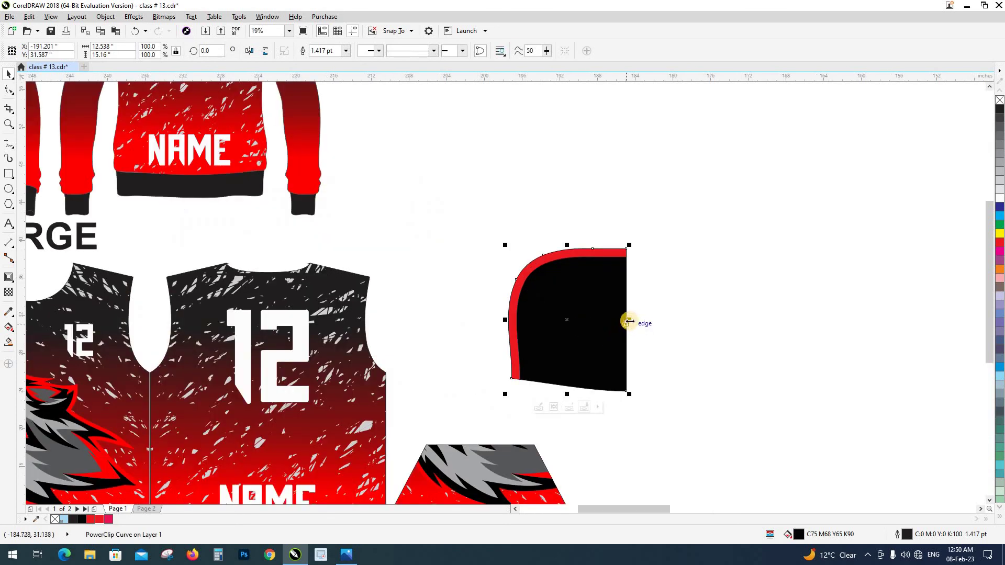
pyautogui.moveTo(630, 321); pyautogui.dragTo(500, 342)
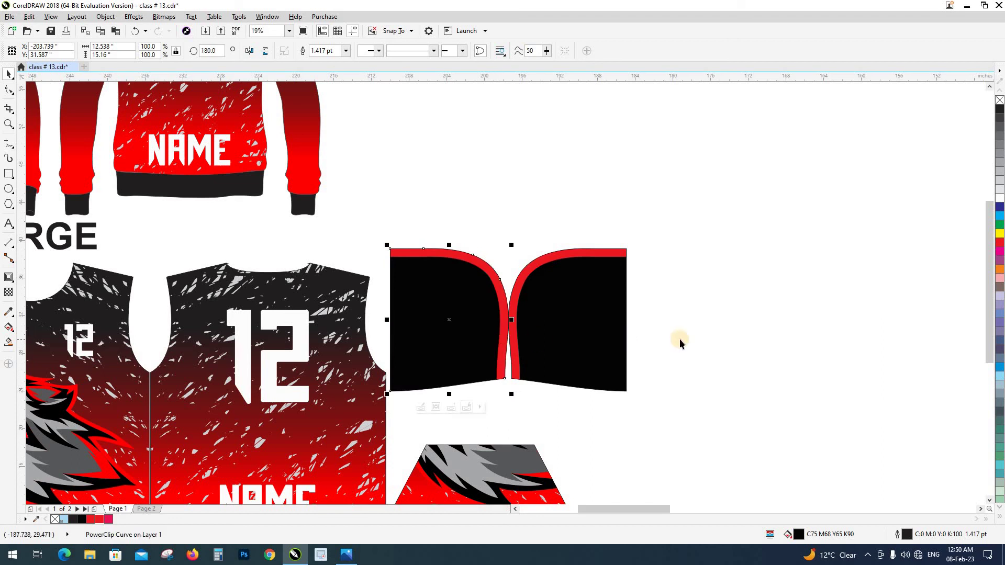
pyautogui.press('Escape')
pyautogui.scroll(-2, 481, 308)
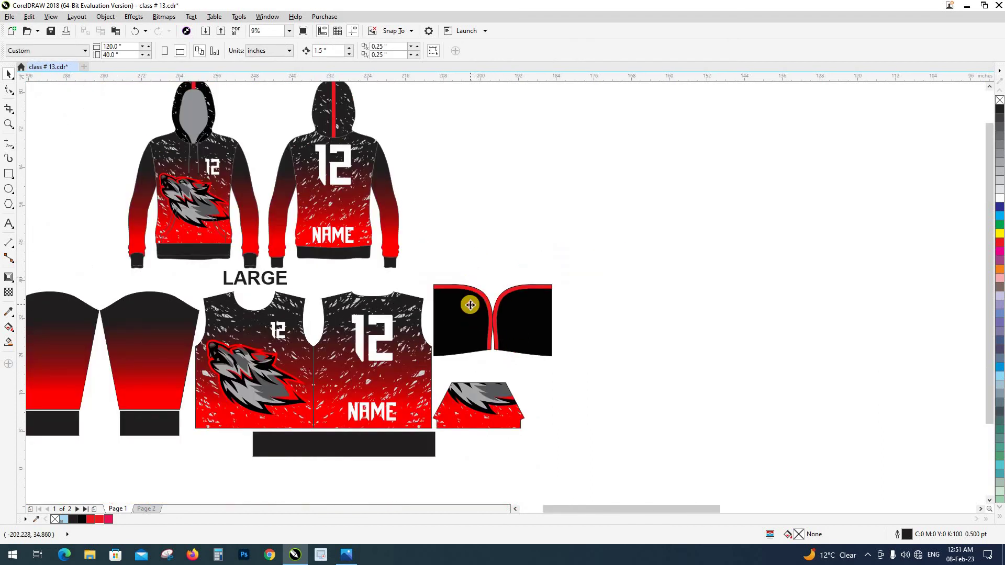
# Step: Move the mirrored hood half across to the other half's straight edge and set the nudge distance to 2 mm for spacing them
pyautogui.click(469, 308)
pyautogui.moveTo(433, 309); pyautogui.dragTo(555, 310)
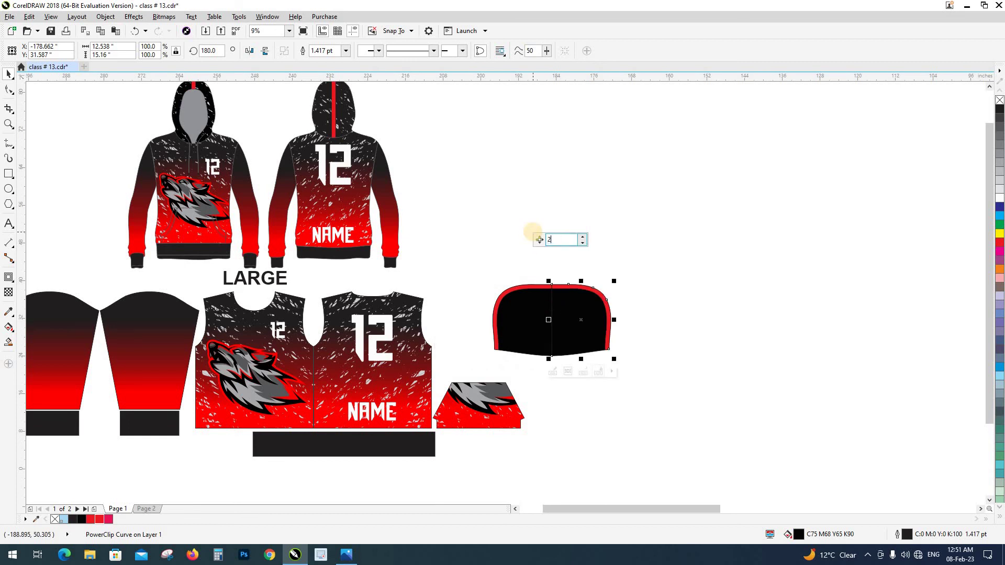
pyautogui.write('2MM')
pyautogui.press('Return')
# Step: Place the joined hood directly beside the back piece with their tops aligned, and move the pocket piece up beneath the hood
pyautogui.click(521, 319)
pyautogui.moveTo(489, 321); pyautogui.dragTo(466, 364)
pyautogui.press('t')
pyautogui.click(452, 261)
pyautogui.moveTo(470, 411); pyautogui.dragTo(470, 398)
pyautogui.click(482, 446)
pyautogui.moveTo(481, 445); pyautogui.dragTo(569, 390)
pyautogui.moveTo(531, 449); pyautogui.dragTo(590, 460)
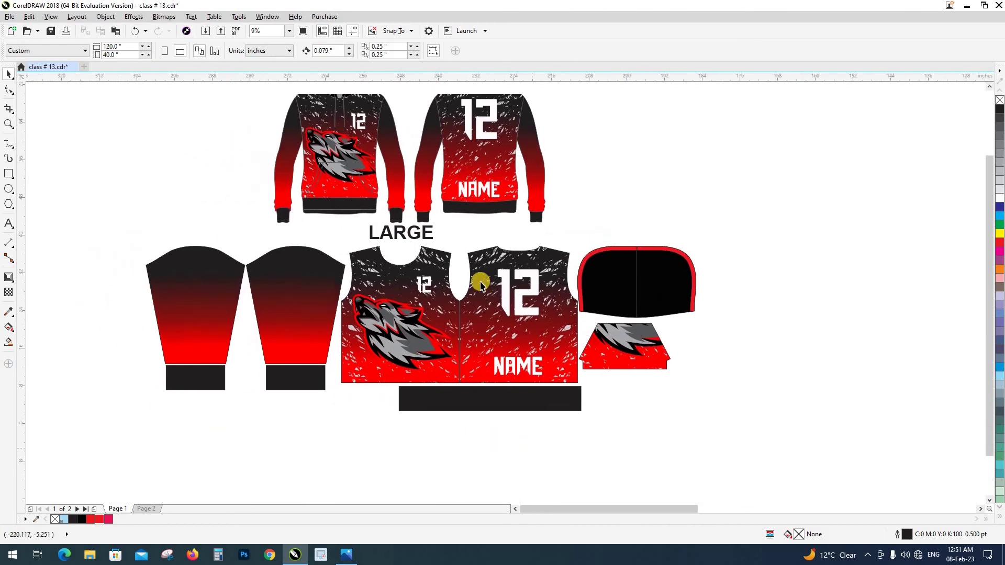
# Step: Set the text alignment of the number 12 on the back piece to Center
pyautogui.moveTo(478, 245); pyautogui.dragTo(497, 283)
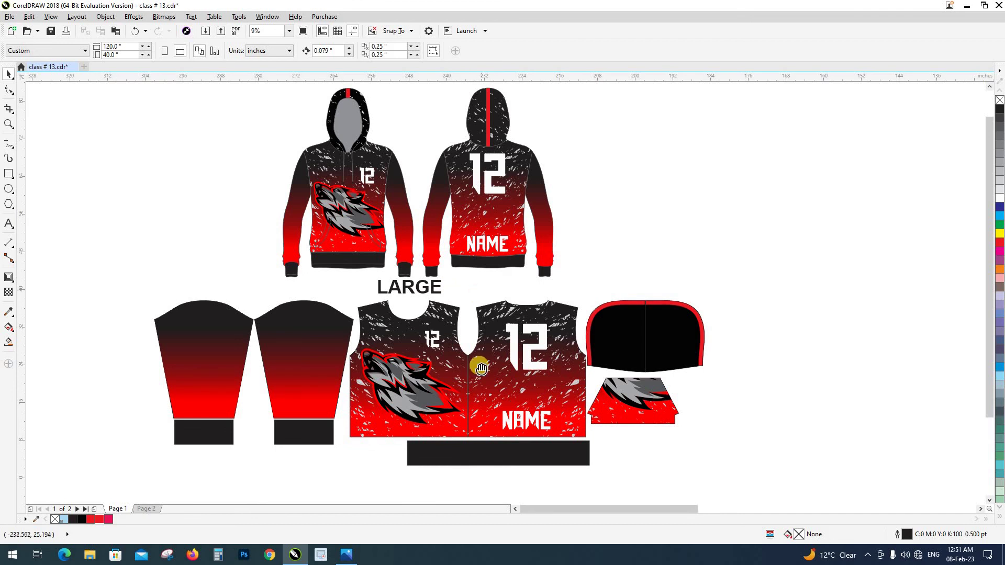
pyautogui.moveTo(473, 360); pyautogui.dragTo(475, 343)
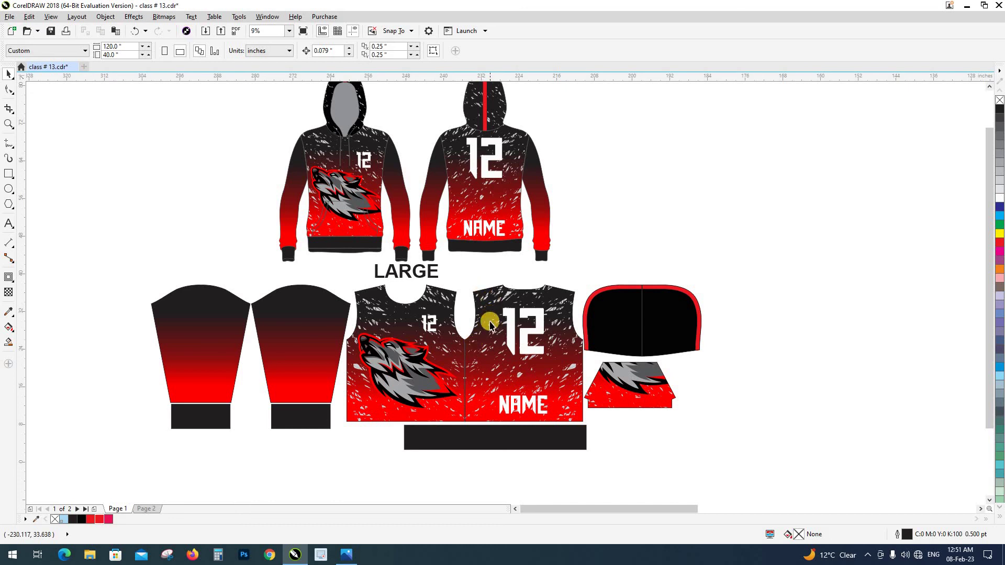
pyautogui.scroll(2, 490, 325)
pyautogui.click(527, 311)
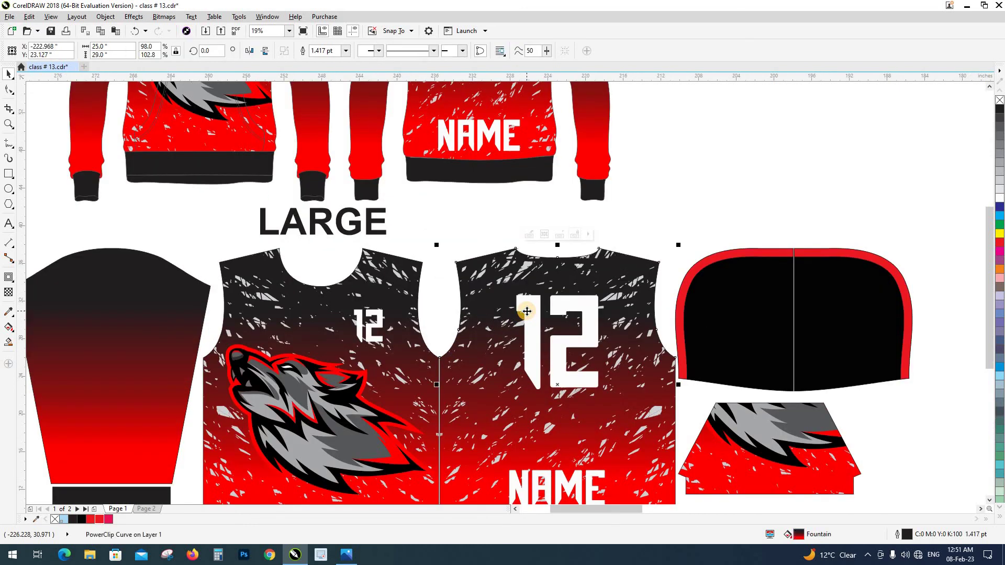
pyautogui.keyDown('ctrl'); pyautogui.click(526, 312); pyautogui.keyUp('ctrl')
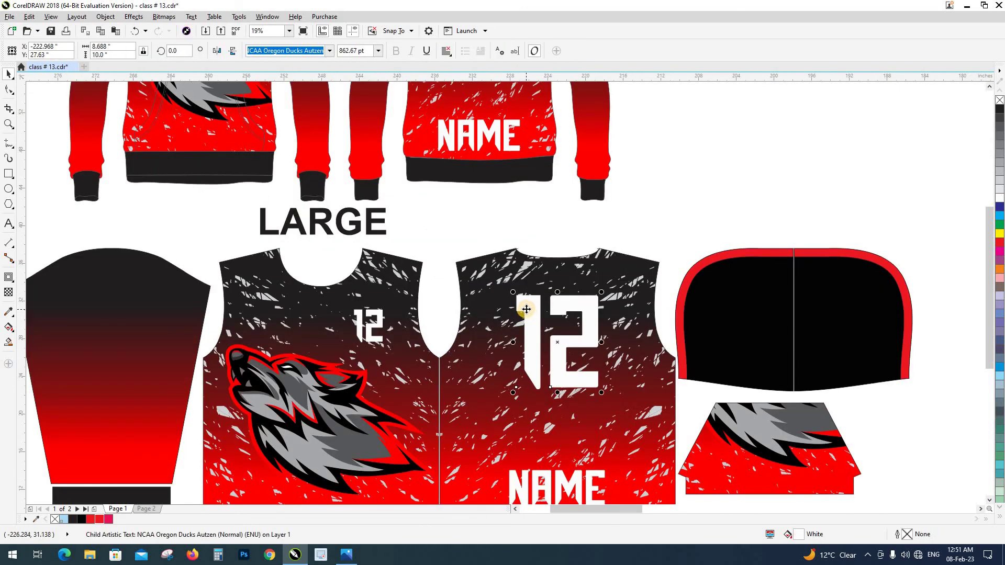
pyautogui.click(447, 51)
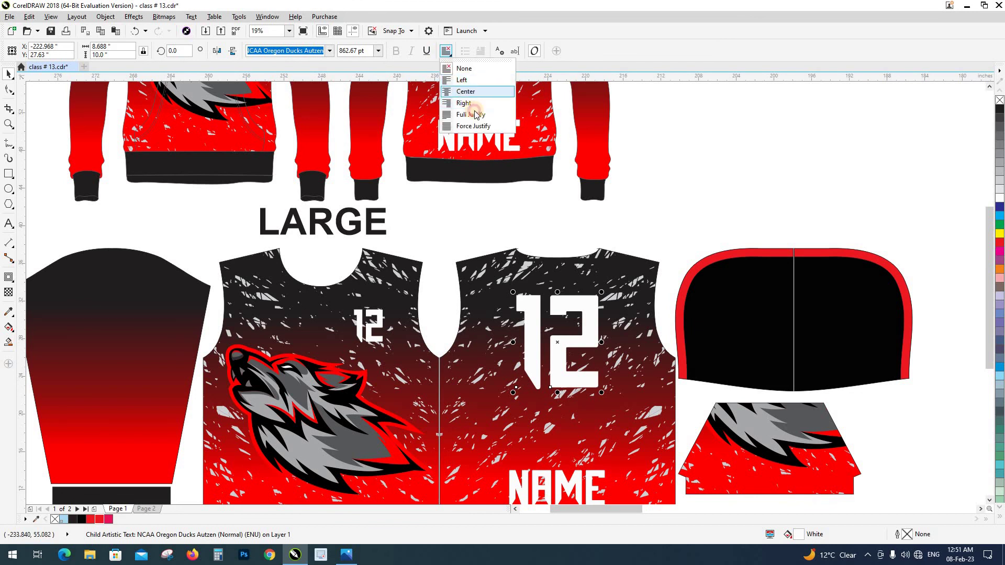
pyautogui.click(466, 92)
pyautogui.click(496, 233)
# Step: Check the text alignment setting of NAME on the back piece and of the number 12 on the front piece
pyautogui.scroll(-3, 537, 380)
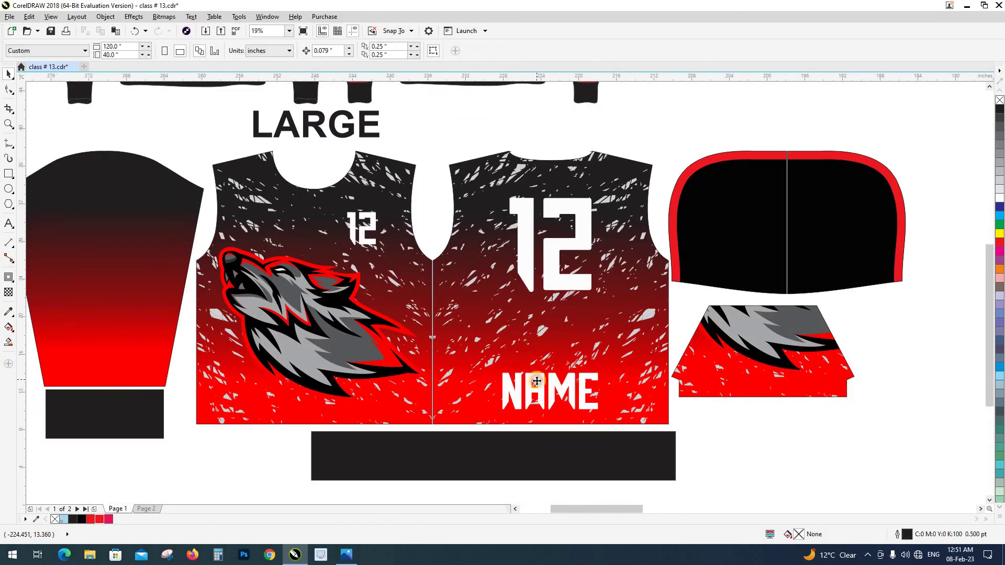
pyautogui.keyDown('ctrl'); pyautogui.click(537, 381); pyautogui.keyUp('ctrl')
pyautogui.click(446, 50)
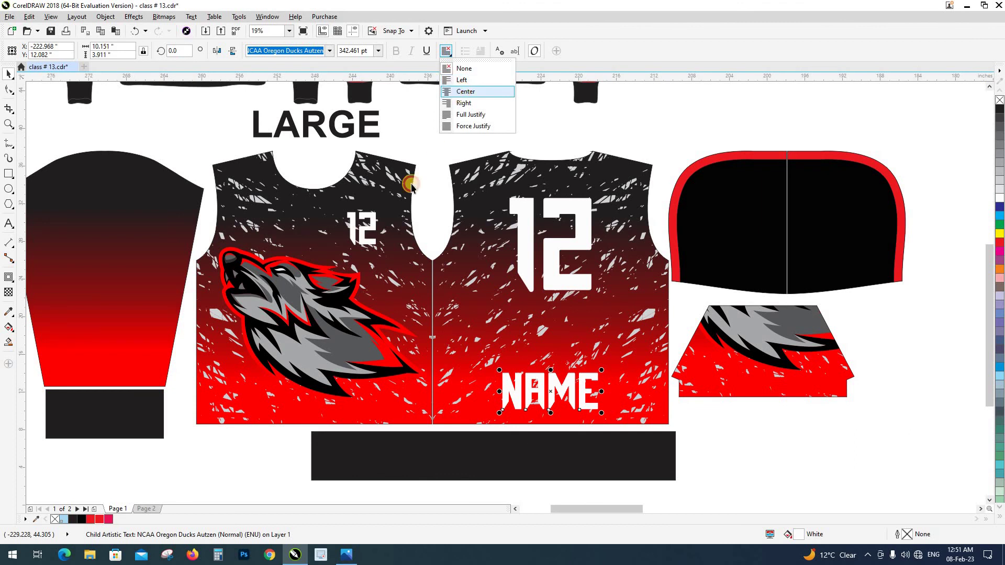
pyautogui.click(436, 151)
pyautogui.keyDown('ctrl'); pyautogui.click(371, 218); pyautogui.keyUp('ctrl')
pyautogui.click(446, 50)
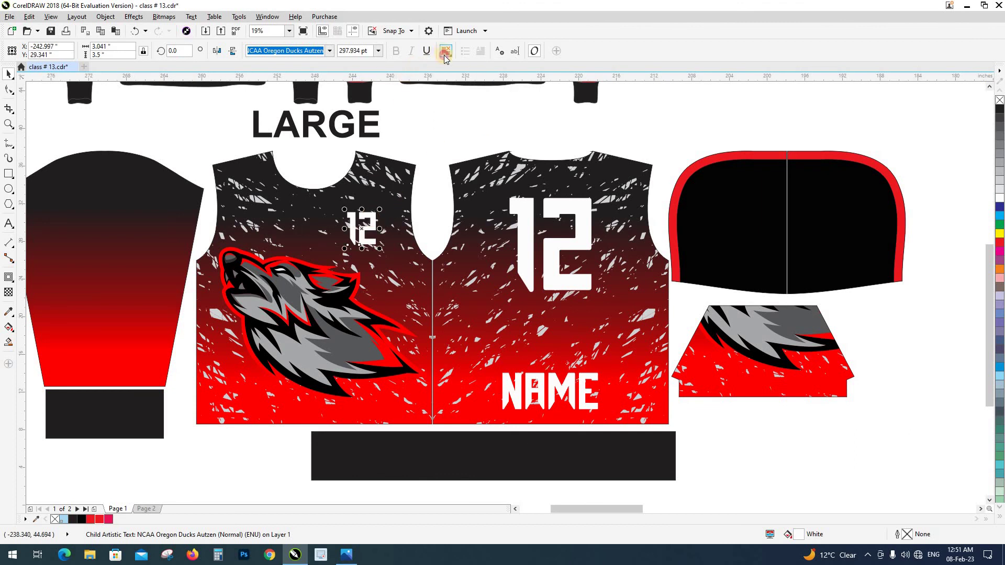
pyautogui.click(428, 173)
pyautogui.click(419, 225)
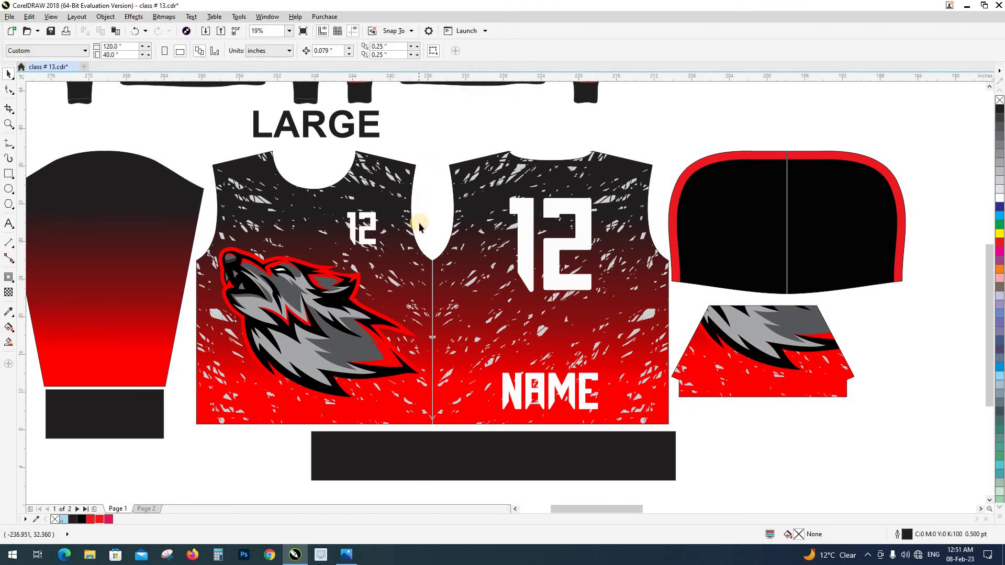
# Step: Add the size letter L below the front piece as bold 24 pt Arial text
pyautogui.scroll(-2, 419, 225)
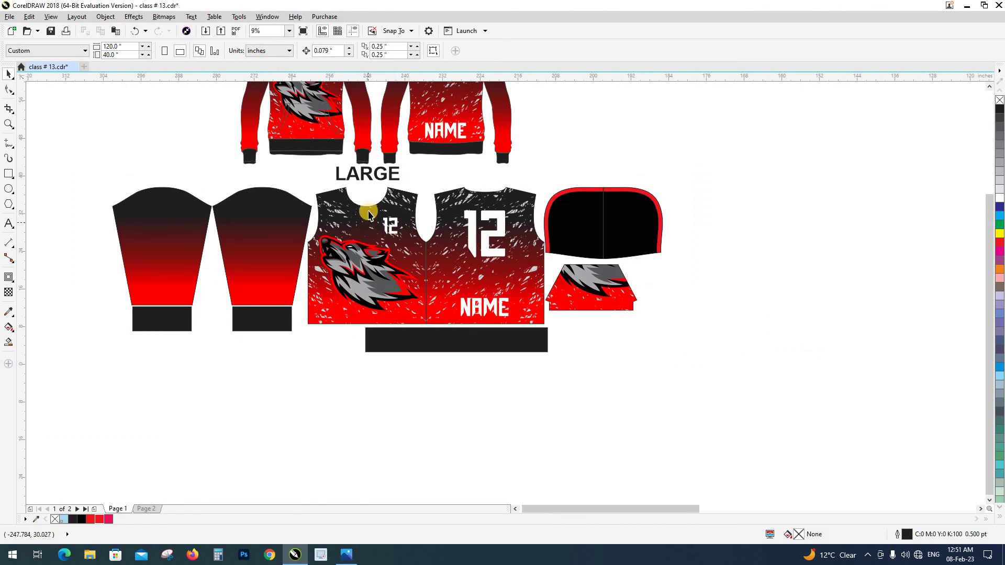
pyautogui.scroll(2, 370, 321)
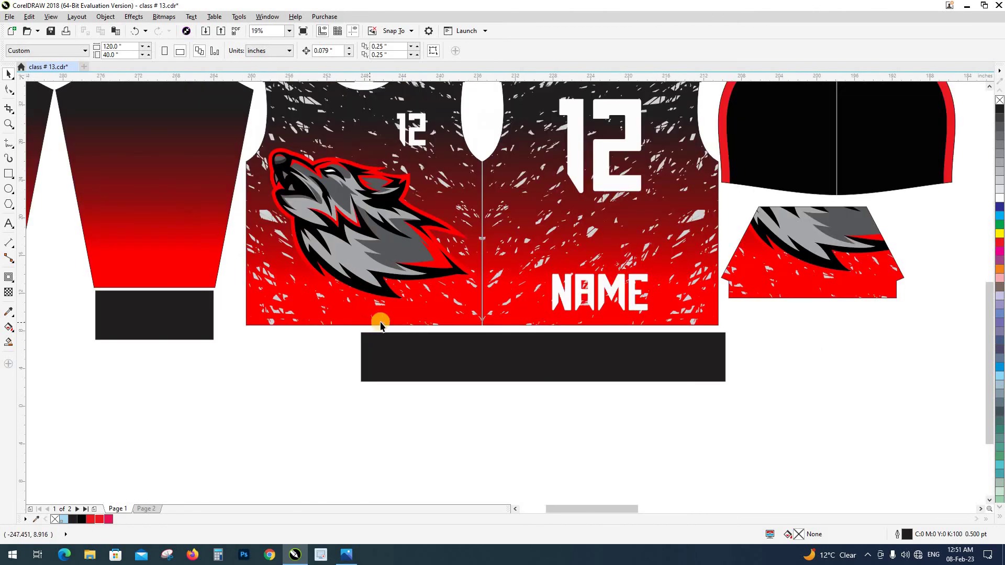
pyautogui.click(9, 224)
pyautogui.click(283, 342)
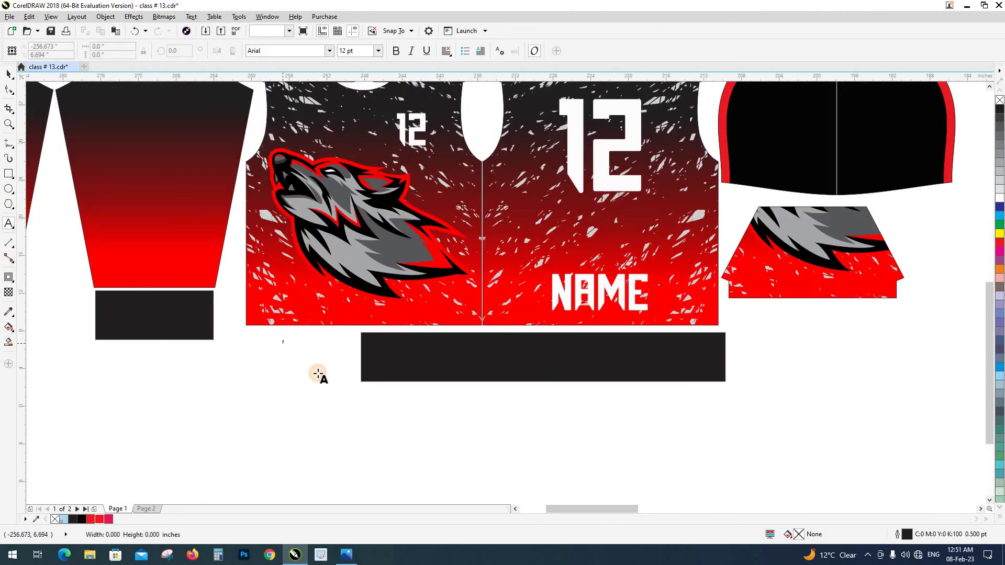
pyautogui.click(395, 51)
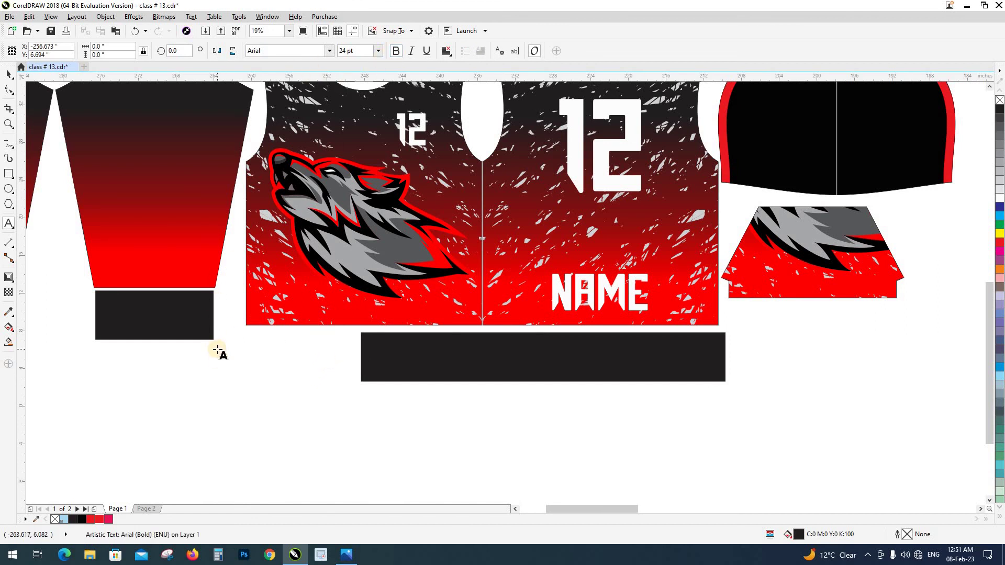
pyautogui.hotkey('ctrl', 'space')
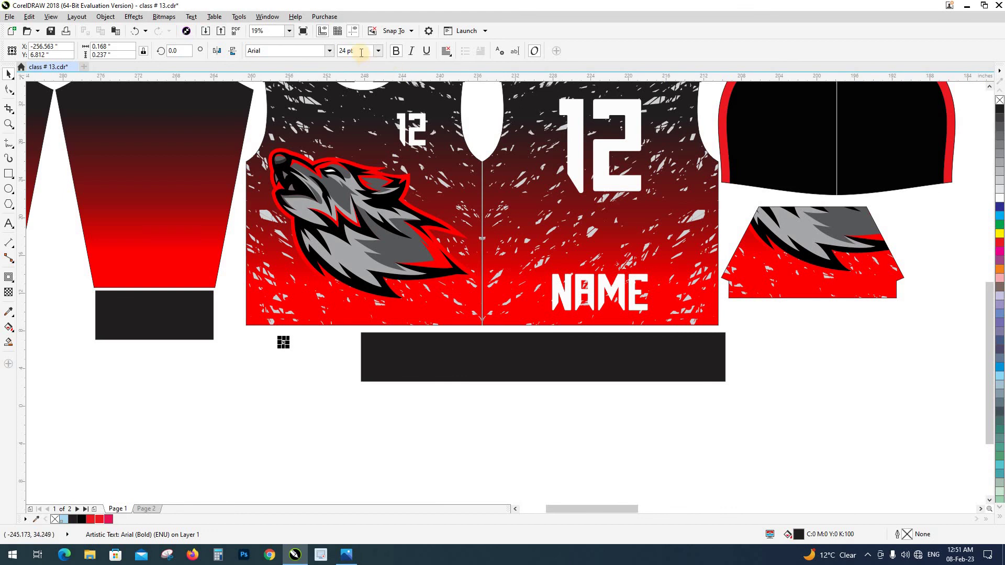
# Step: Align the letter L to the bottom centre of the front piece
pyautogui.scroll(5, 372, 315)
pyautogui.click(342, 314)
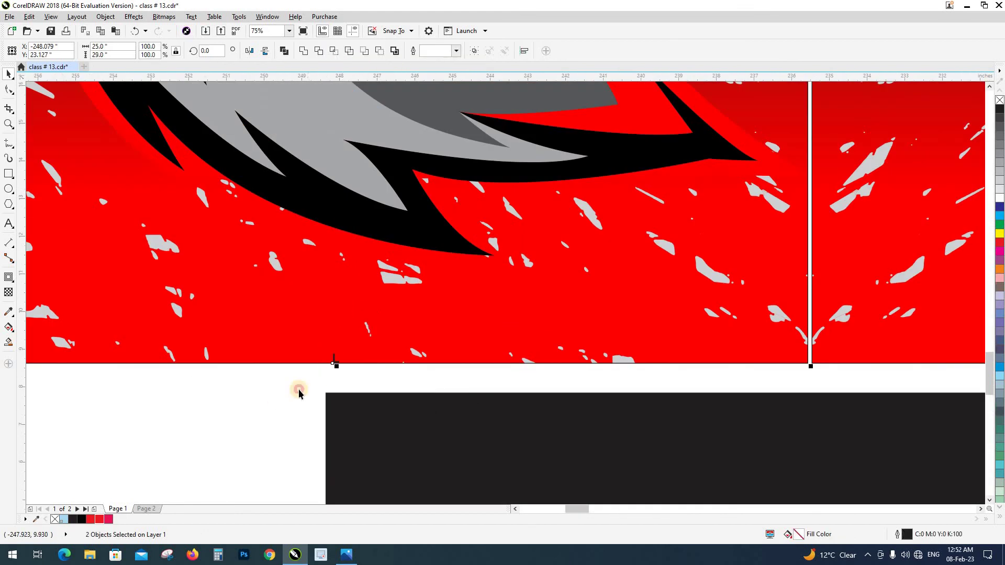
pyautogui.click(329, 367)
pyautogui.scroll(3, 317, 374)
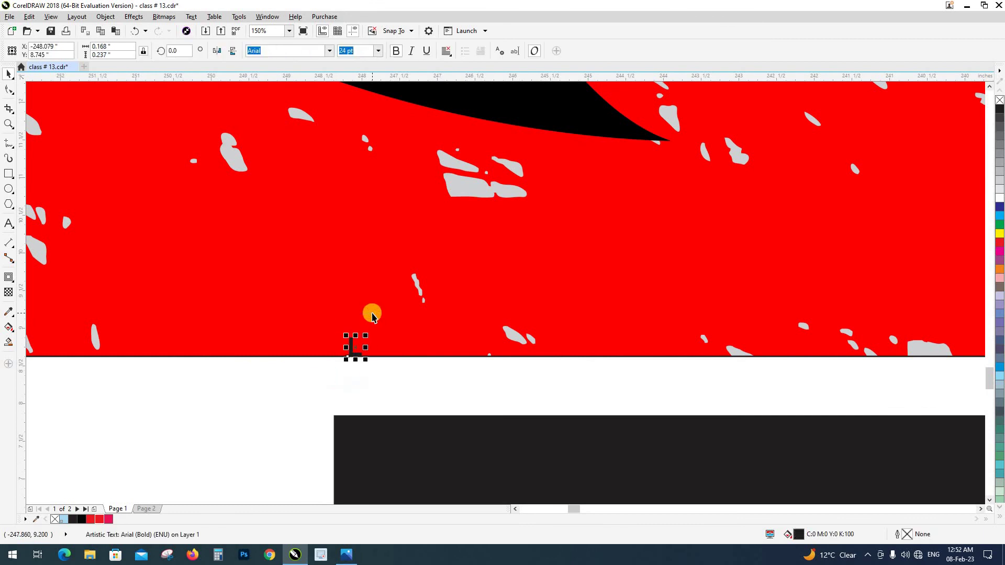
# Step: Change the letter L's font to Arial Black and move it slightly above the front piece's bottom edge
pyautogui.click(330, 51)
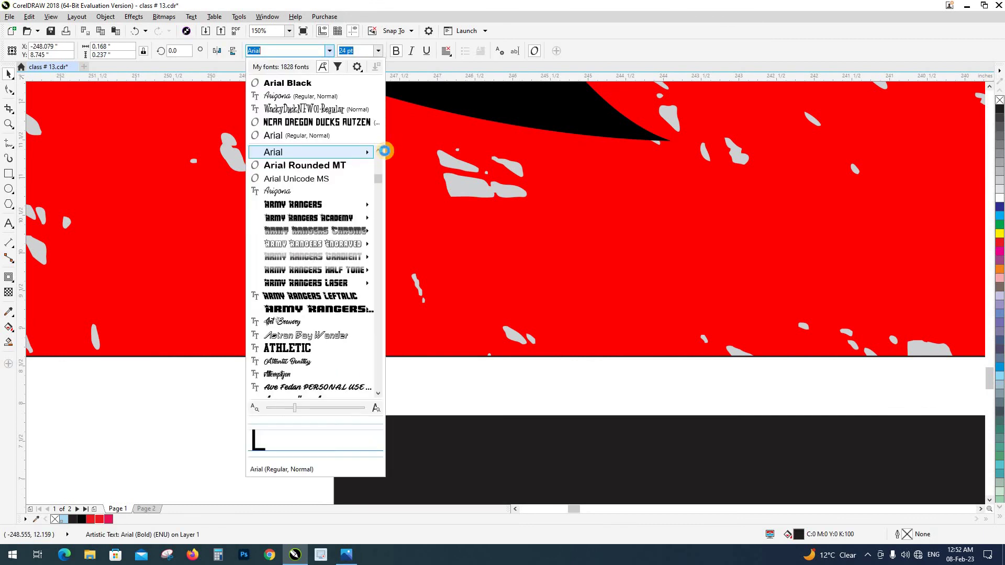
pyautogui.moveTo(373, 152)
pyautogui.click(414, 258)
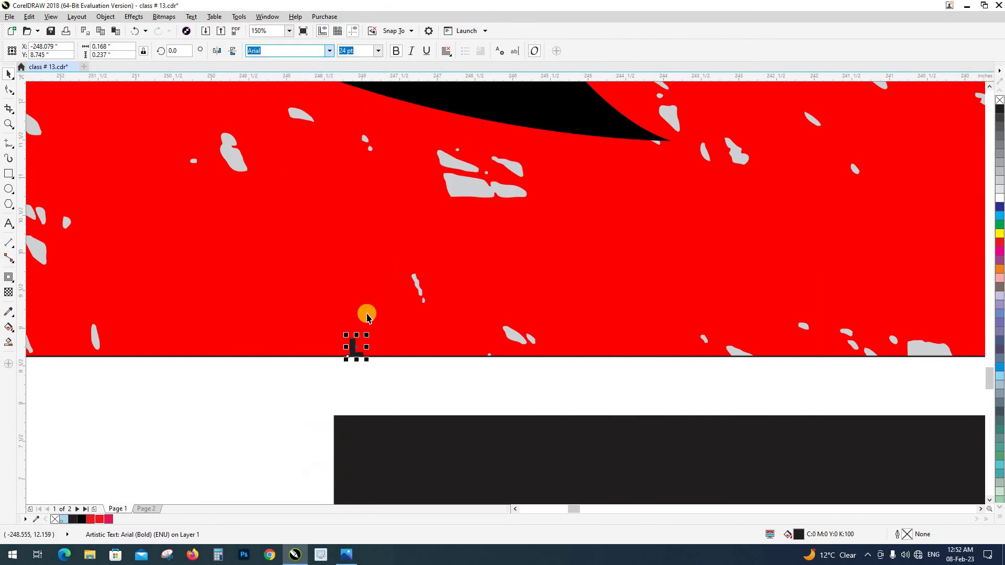
pyautogui.click(351, 355)
pyautogui.scroll(4, 350, 355)
pyautogui.click(352, 353)
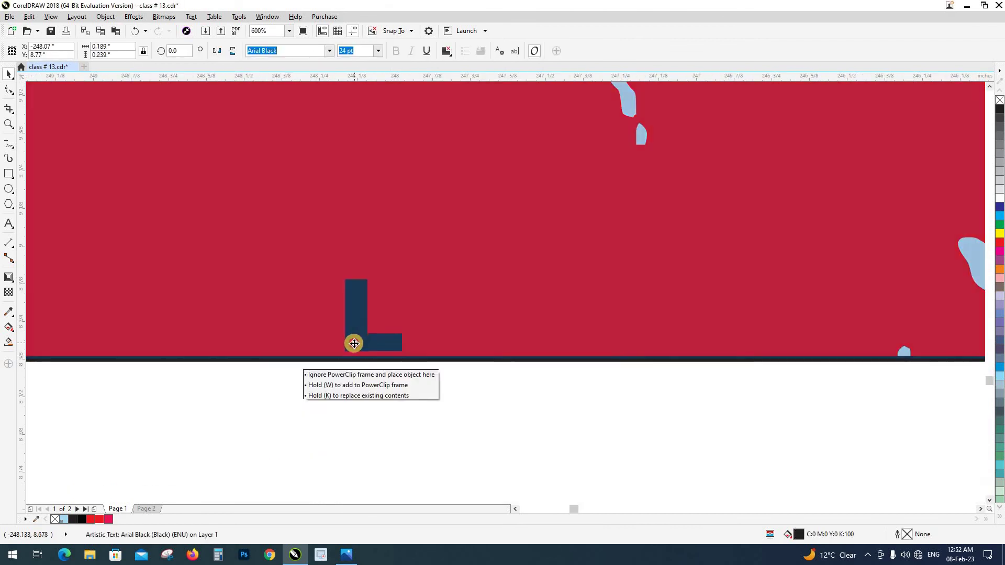
pyautogui.scroll(-5, 247, 338)
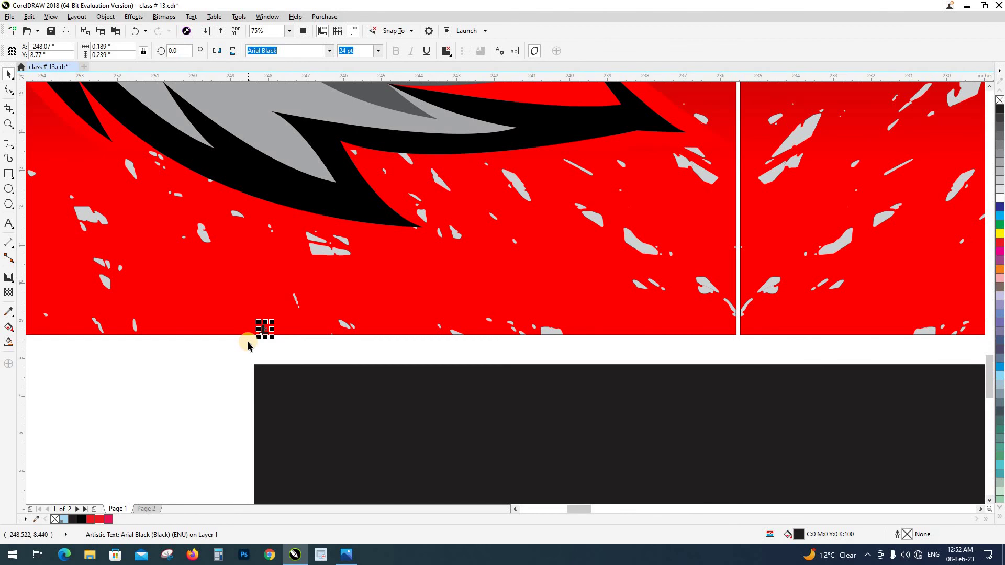
pyautogui.click(243, 308)
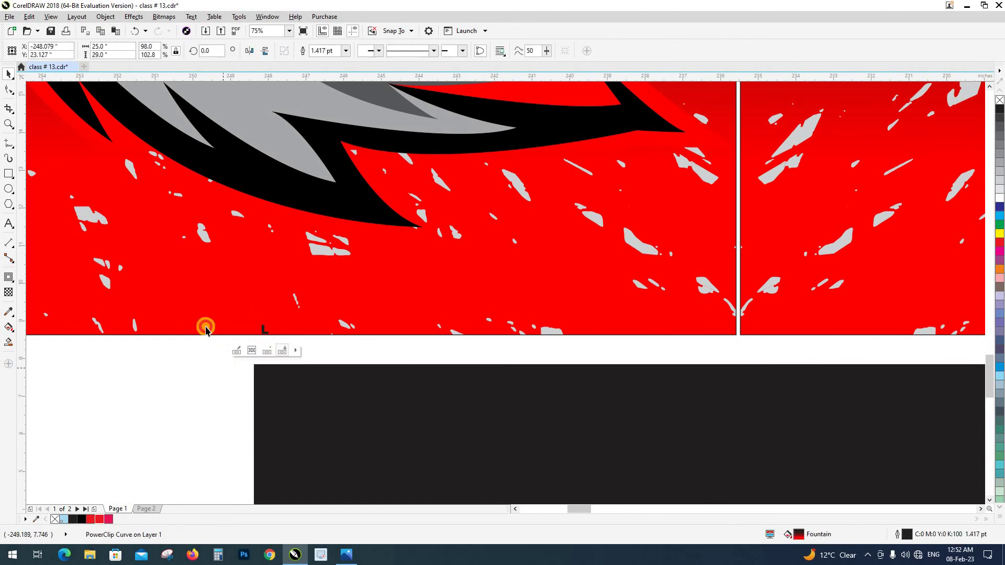
# Step: Place copies of the letter L at the bottom centre of the back piece and the pocket piece
pyautogui.click(218, 343)
pyautogui.scroll(-5, 332, 352)
pyautogui.click(346, 331)
pyautogui.keyDown('shift'); pyautogui.click(393, 321); pyautogui.keyUp('shift')
pyautogui.moveTo(430, 390); pyautogui.dragTo(470, 319)
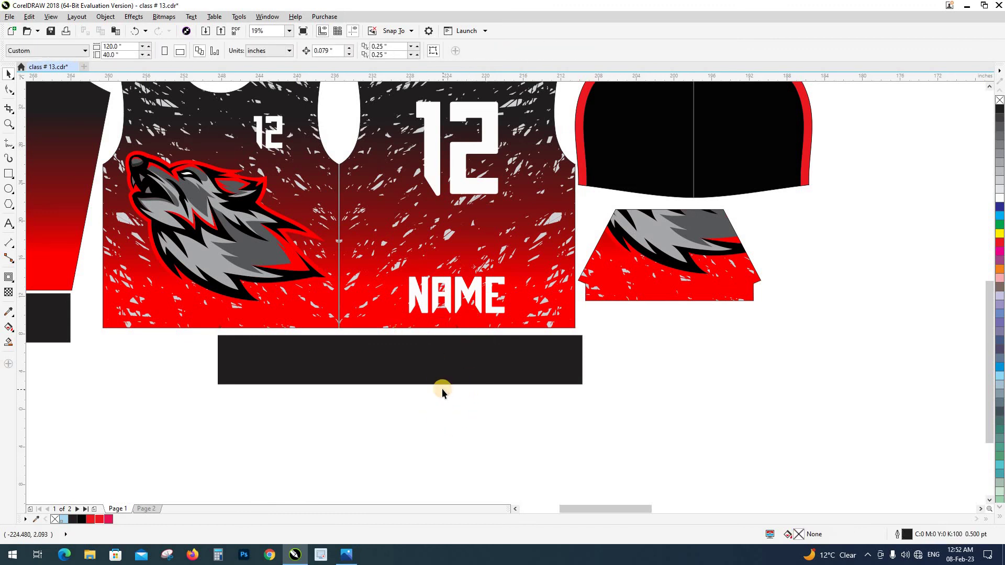
pyautogui.click(705, 291)
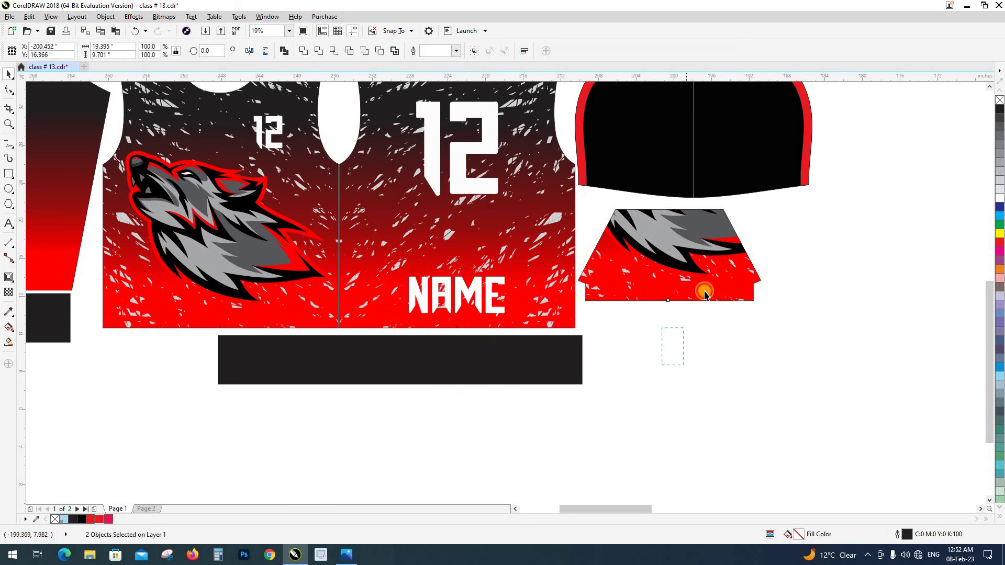
# Step: Place a copy of the letter L at the bottom centre of the cuff nearest the front piece and recolour it white
pyautogui.hscroll(-3, 315, 381)
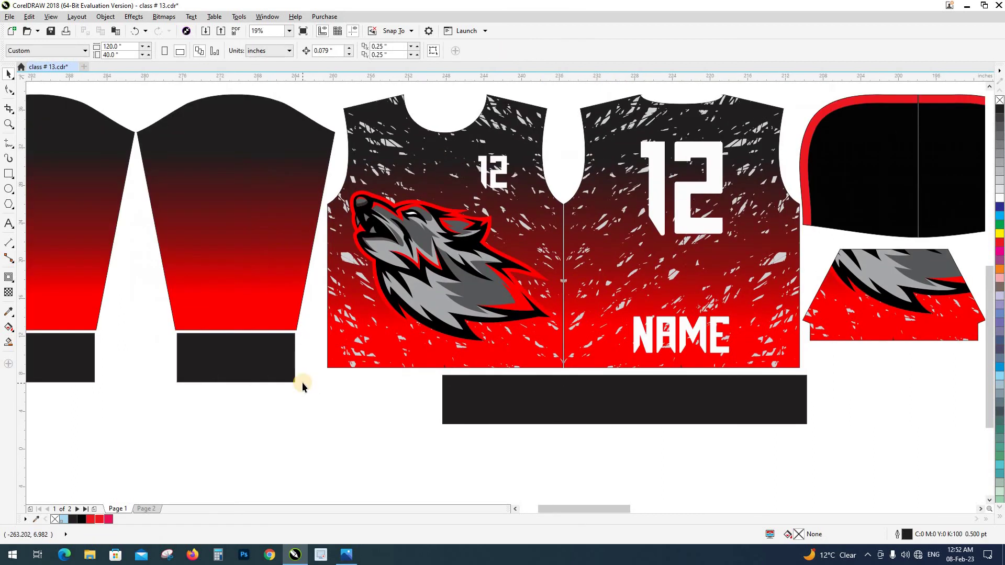
pyautogui.click(273, 372)
pyautogui.moveTo(269, 425); pyautogui.dragTo(228, 423)
pyautogui.scroll(2, 377, 421)
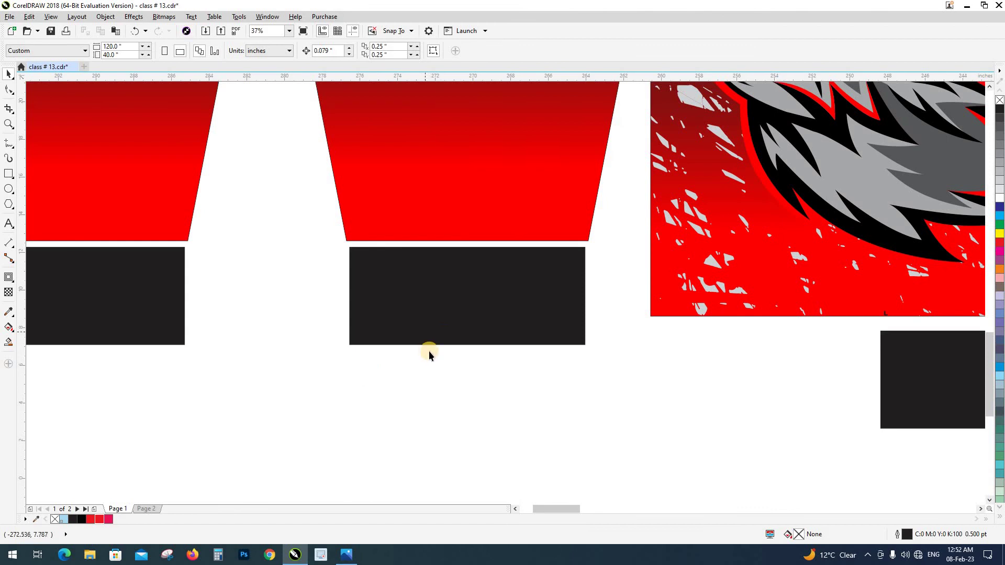
pyautogui.click(444, 335)
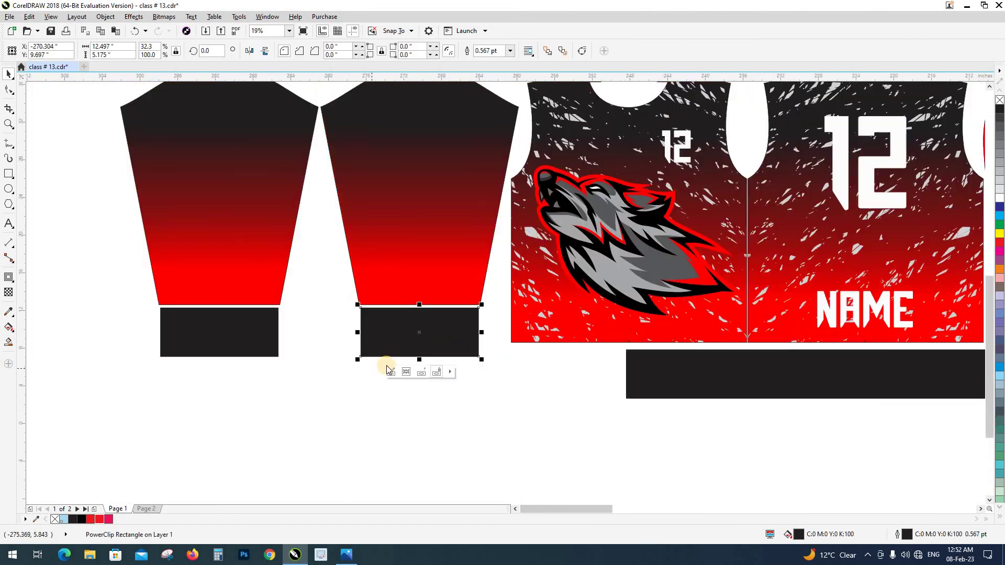
pyautogui.scroll(-2, 388, 369)
pyautogui.click(889, 254)
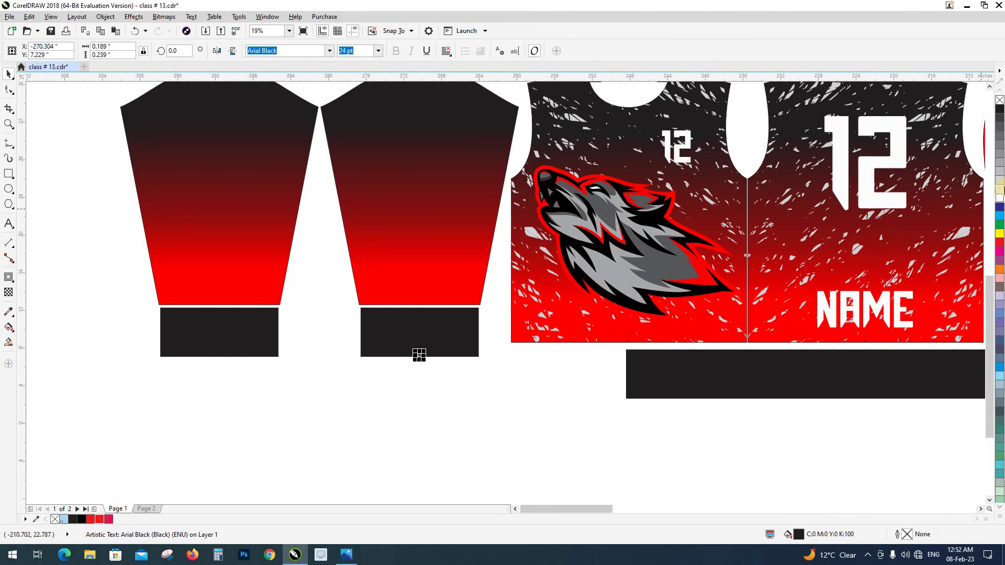
pyautogui.moveTo(454, 394); pyautogui.dragTo(399, 371)
pyautogui.click(397, 403)
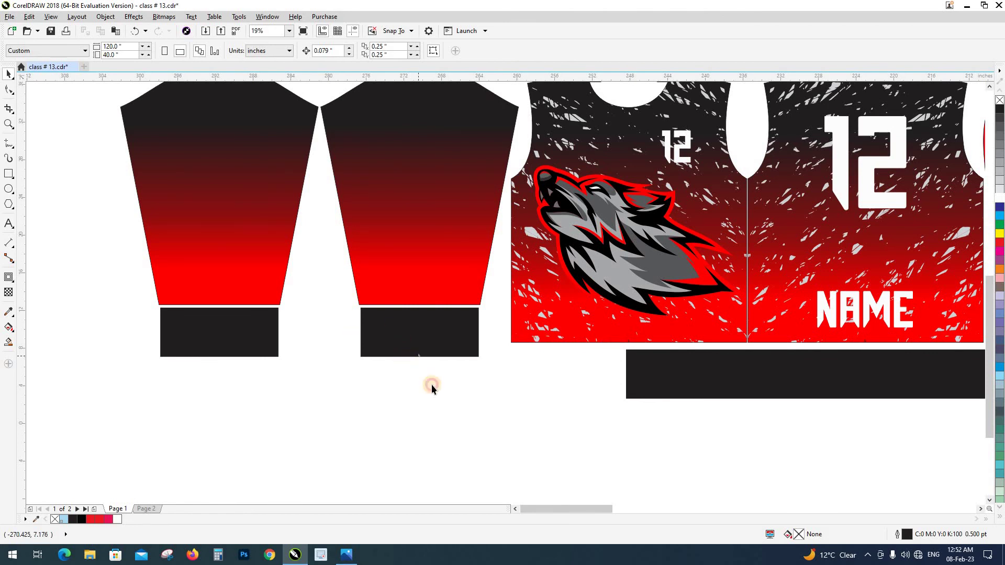
# Step: Place a copy of the letter L at the bottom centre of the sleeve next to the front piece
pyautogui.click(418, 356)
pyautogui.keyDown('shift'); pyautogui.click(412, 266); pyautogui.keyUp('shift')
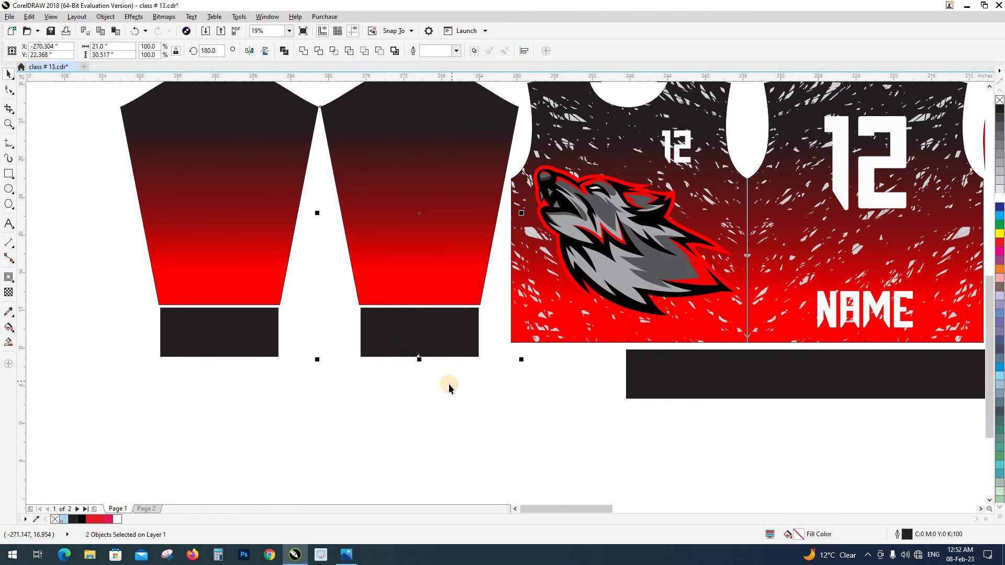
pyautogui.press('b')
pyautogui.keyDown('shift'); pyautogui.click(397, 281); pyautogui.keyUp('shift')
pyautogui.click(365, 425)
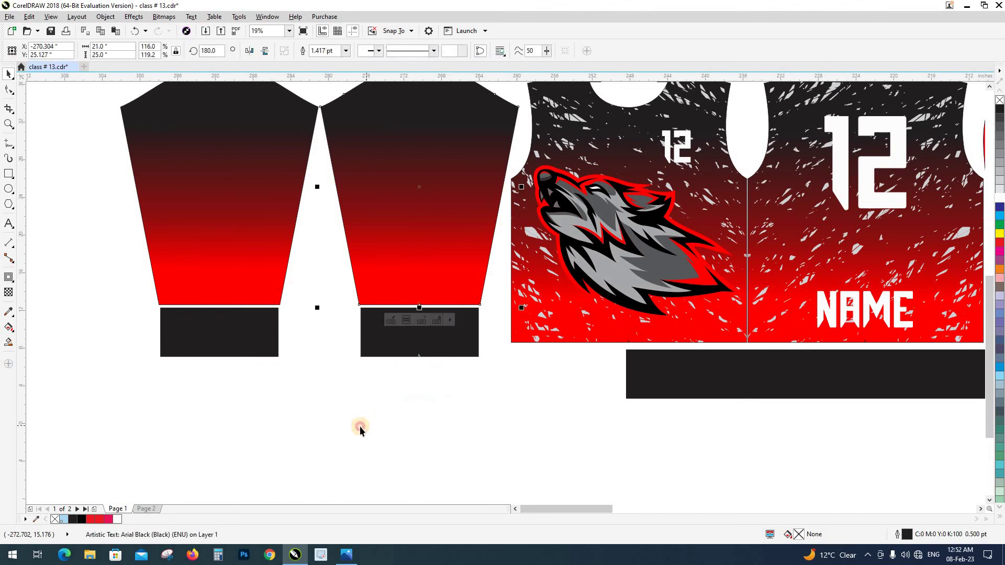
# Step: Delete the unmarked outer sleeve and cuff and replace them with a copy of the marked sleeve and cuff
pyautogui.scroll(-2, 297, 420)
pyautogui.moveTo(326, 433); pyautogui.dragTo(336, 429)
pyautogui.press('Delete')
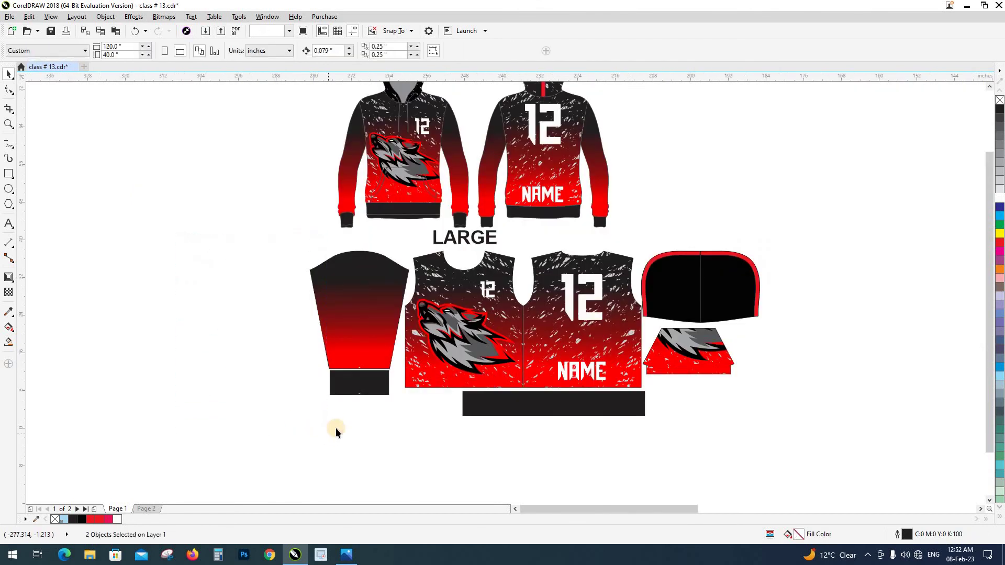
pyautogui.click(359, 352)
pyautogui.moveTo(298, 354); pyautogui.dragTo(266, 354)
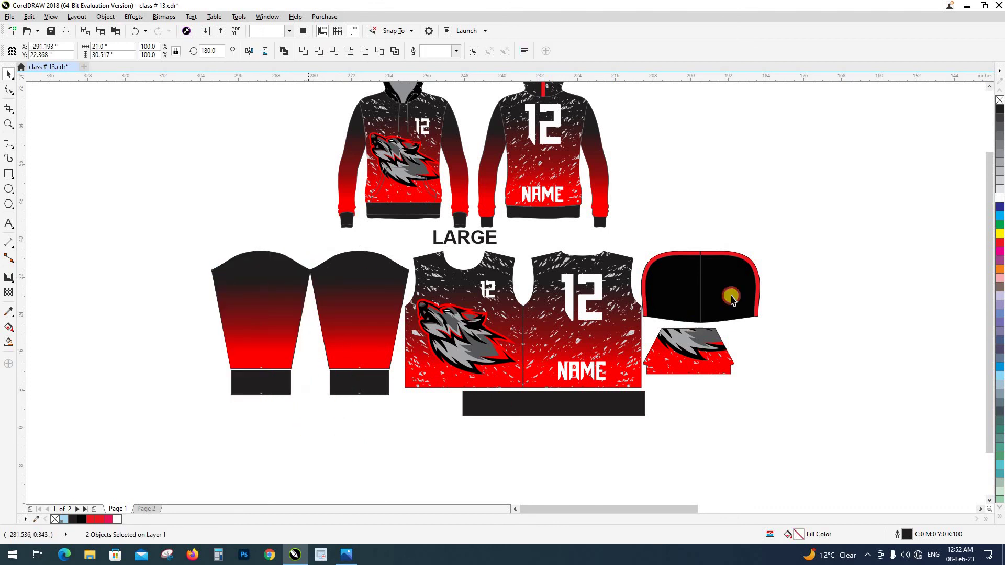
# Step: Place a white letter L centred along the hood's right half, just inside its curved bottom edge, checking the position in wireframe view
pyautogui.click(691, 325)
pyautogui.scroll(4, 707, 316)
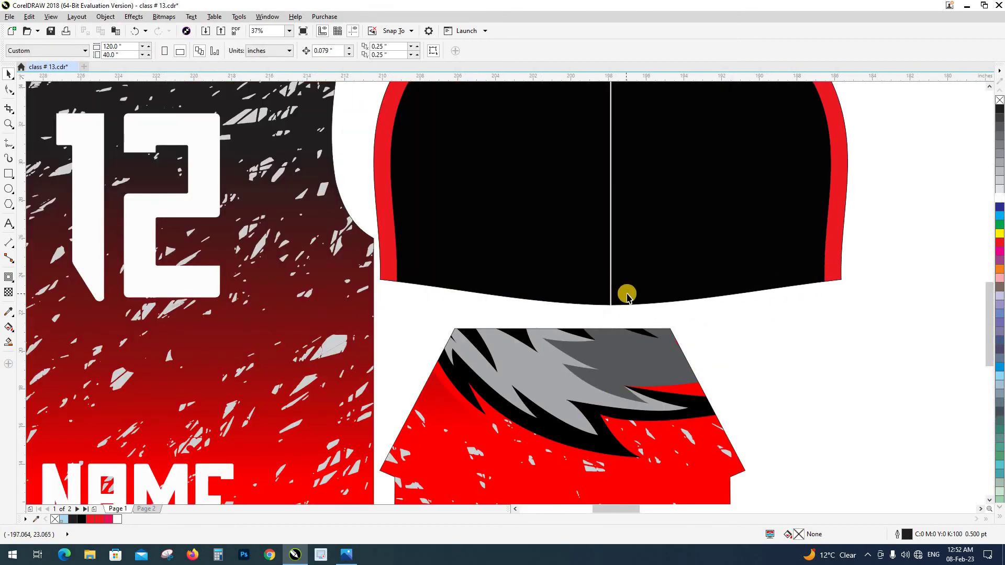
pyautogui.click(628, 296)
pyautogui.keyDown('shift'); pyautogui.click(721, 337); pyautogui.keyUp('shift')
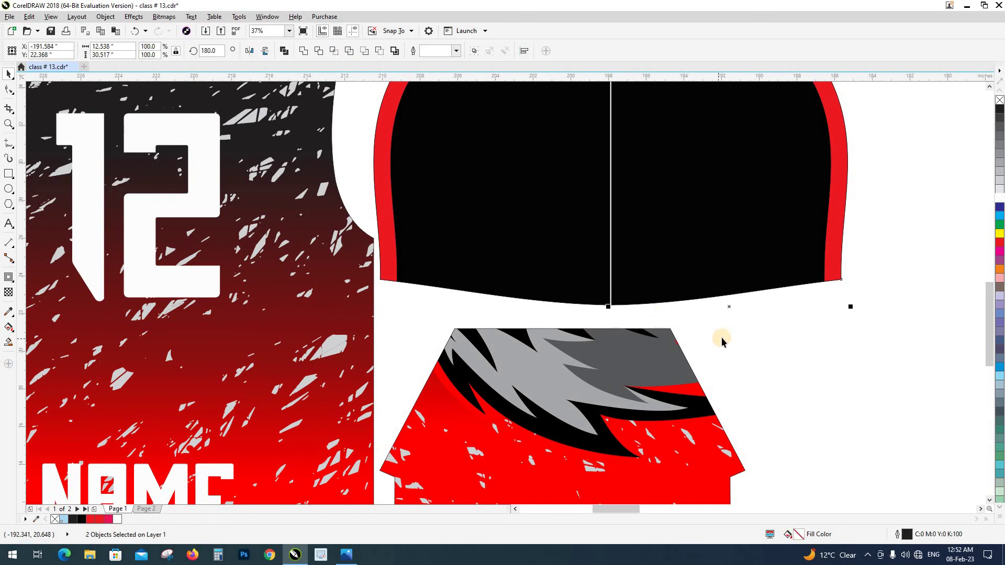
pyautogui.press('Escape')
pyautogui.scroll(5, 756, 348)
pyautogui.hotkey('shift', 'F9')
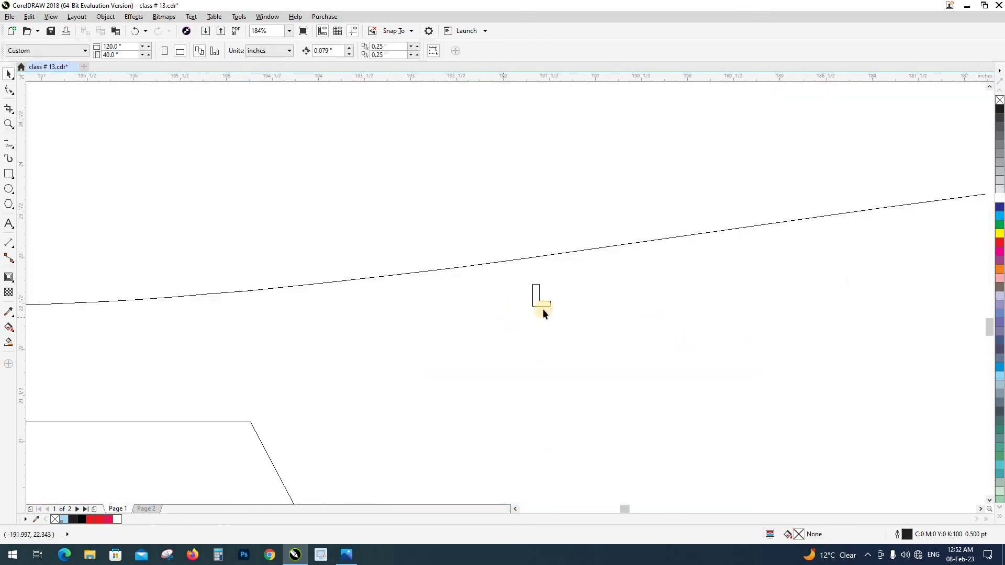
pyautogui.click(530, 254)
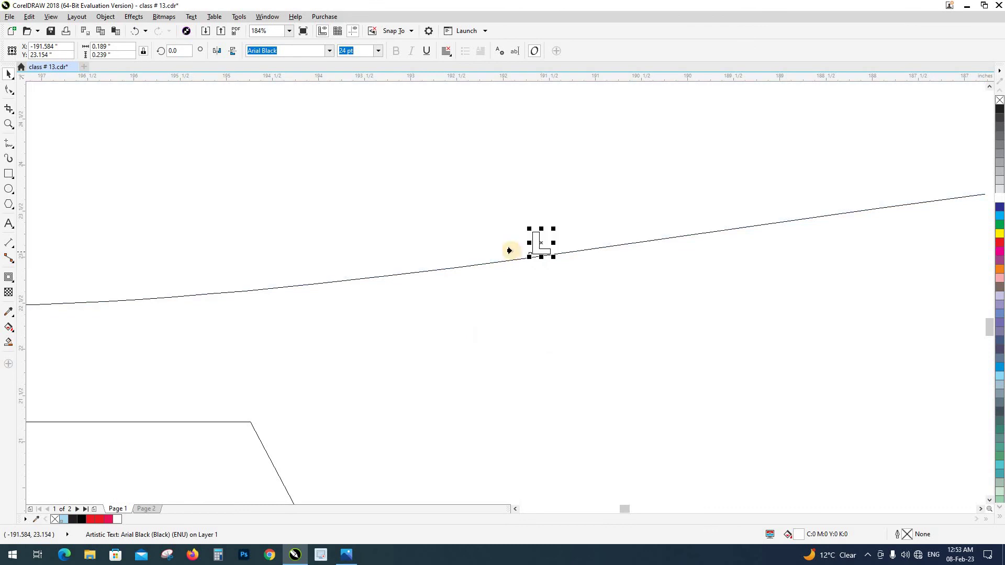
pyautogui.press('Escape')
pyautogui.scroll(-6, 524, 320)
pyautogui.hotkey('shift', 'F9')
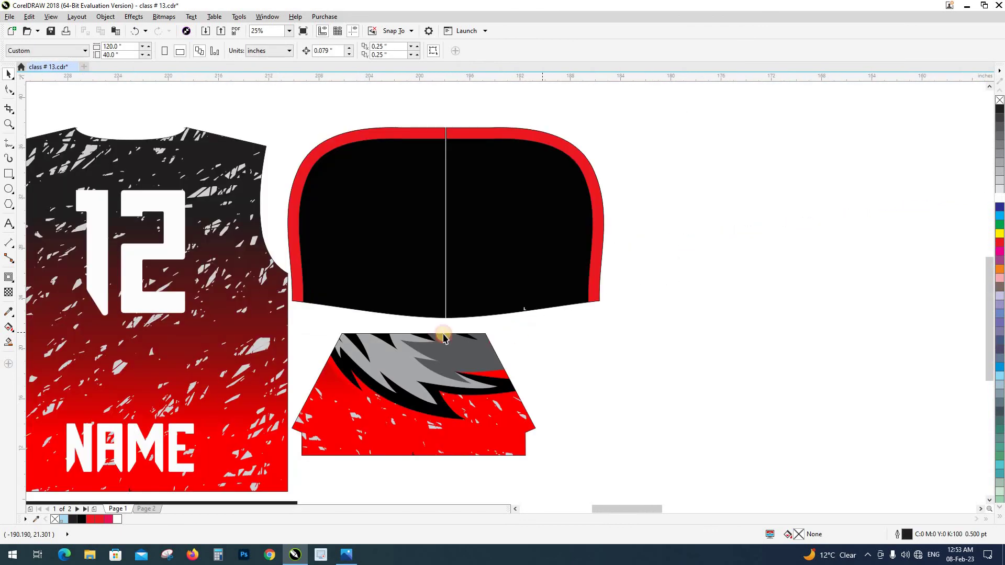
# Step: Place a matching white letter L centred on the hood's left half, just inside its curved bottom edge
pyautogui.scroll(2, 391, 334)
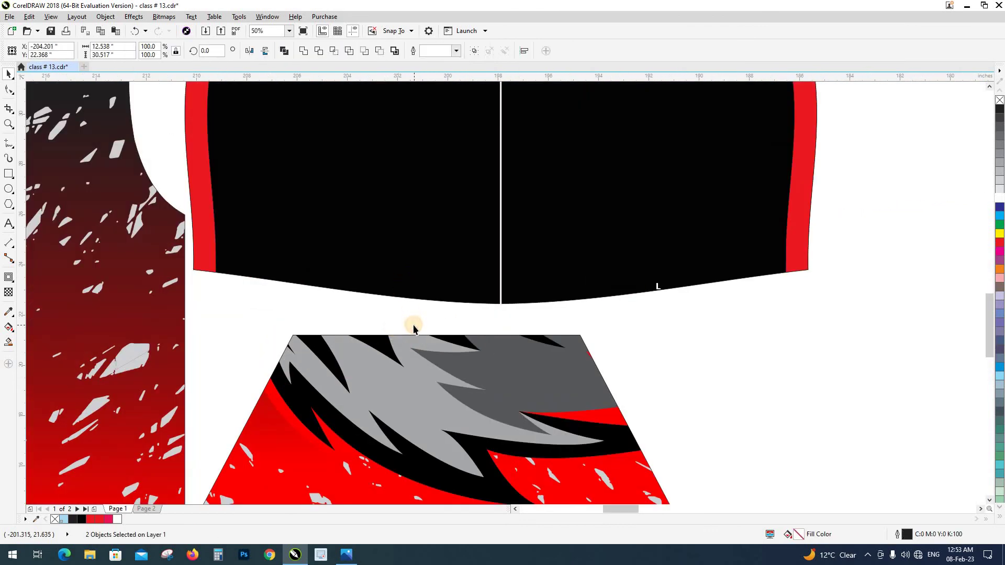
pyautogui.scroll(1, 337, 316)
pyautogui.moveTo(329, 294); pyautogui.dragTo(338, 262)
pyautogui.click(339, 278)
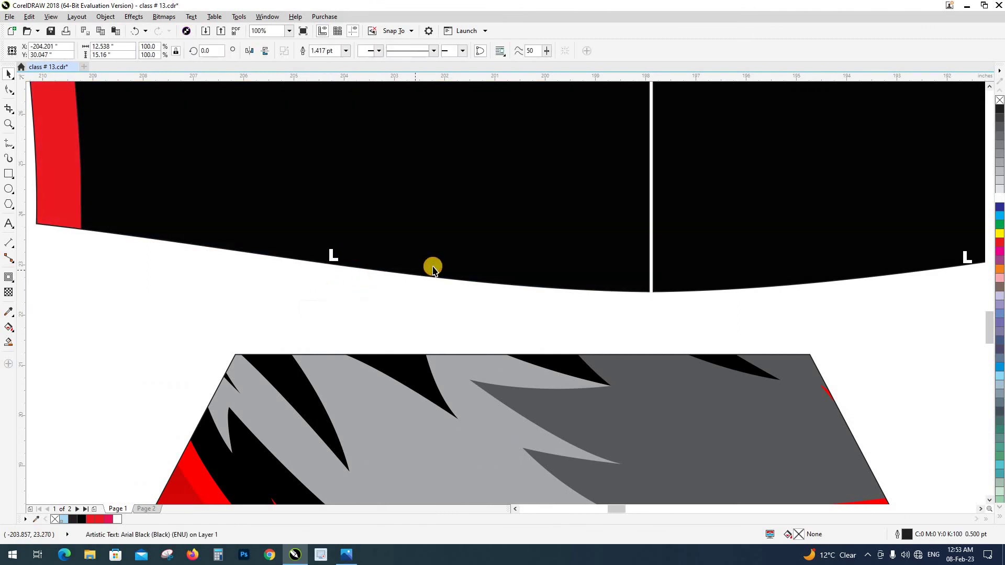
pyautogui.scroll(-2, 435, 267)
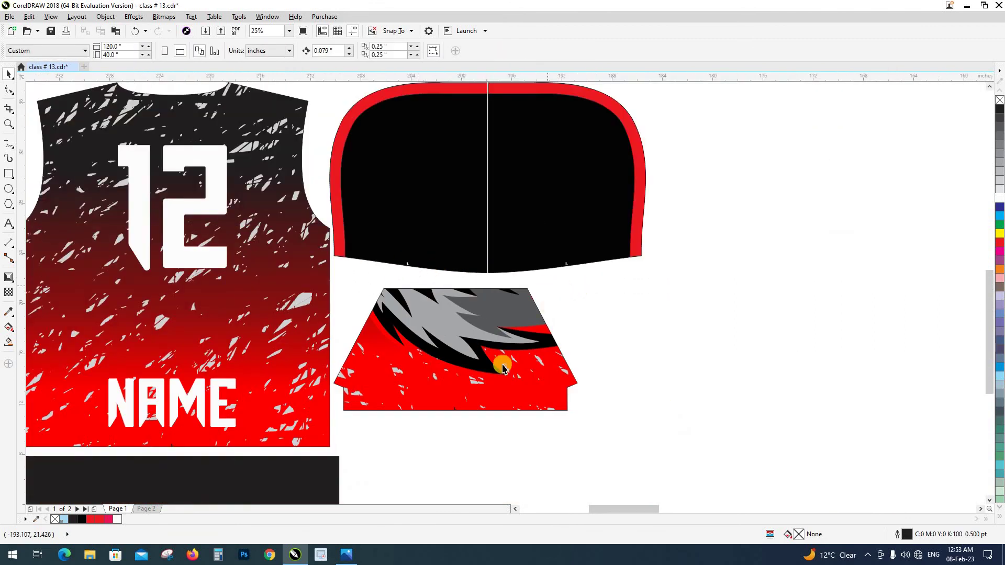
# Step: Examine the marked Large pattern pieces together with the hoodie mockup
pyautogui.scroll(-1, 427, 341)
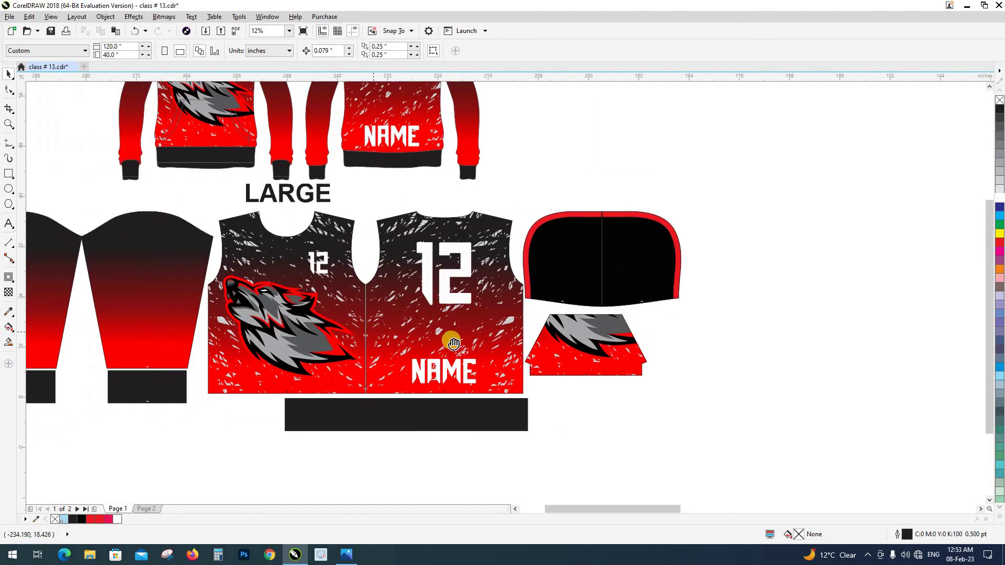
pyautogui.hscroll(-2, 400, 327)
pyautogui.click(250, 301)
pyautogui.keyDown('shift'); pyautogui.click(152, 274); pyautogui.keyUp('shift')
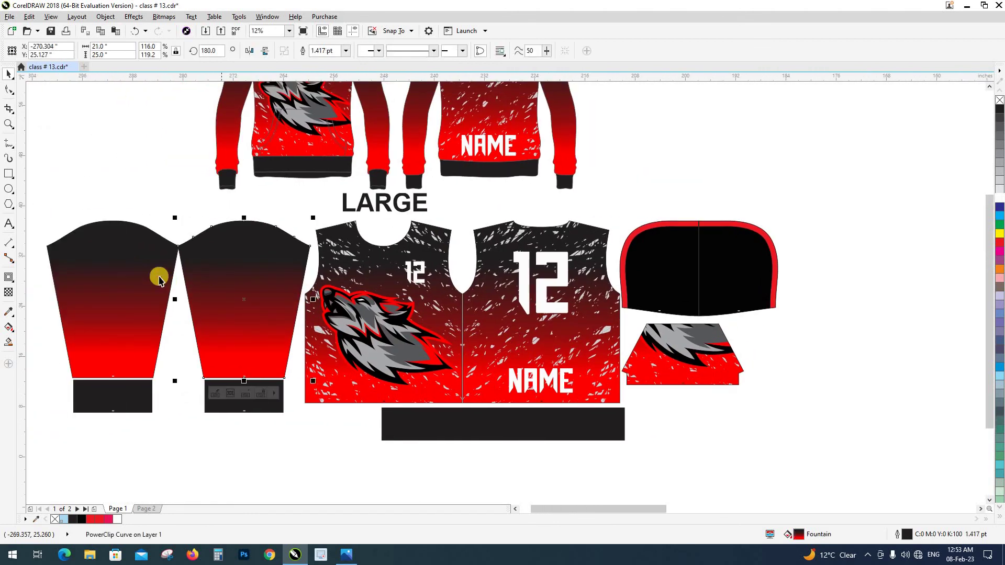
pyautogui.scroll(1, 274, 298)
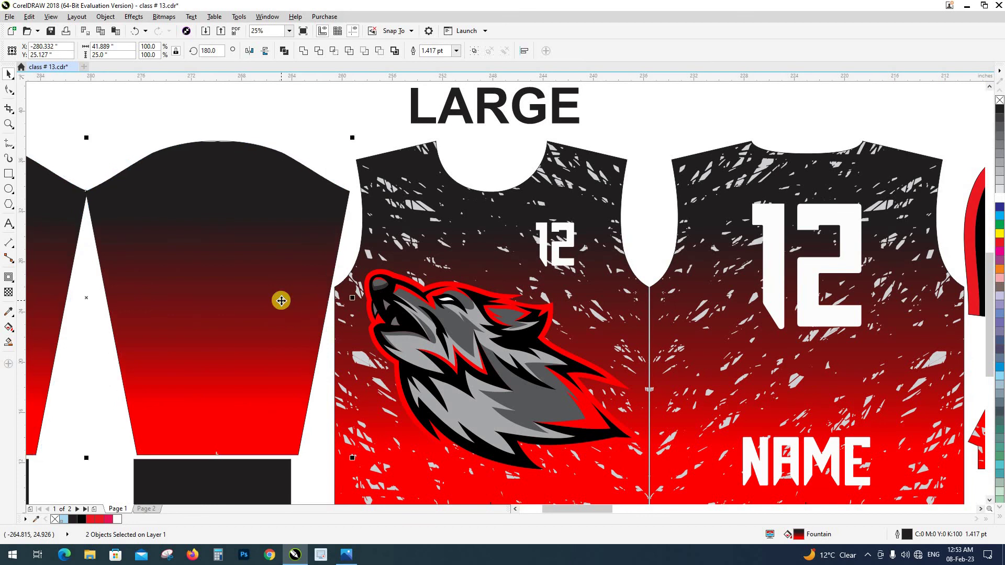
pyautogui.scroll(-1, 280, 298)
pyautogui.click(269, 211)
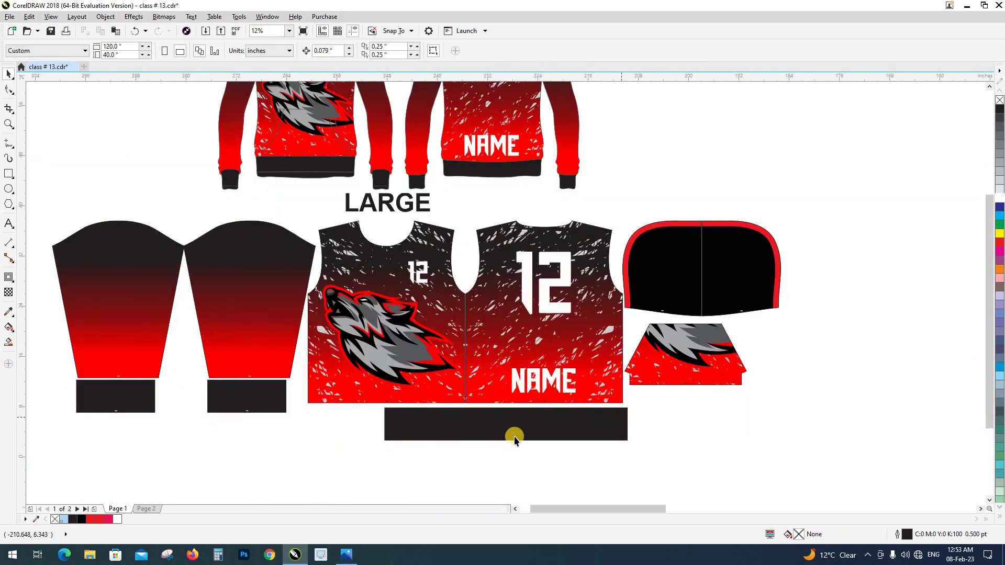
pyautogui.moveTo(644, 431); pyautogui.dragTo(529, 445)
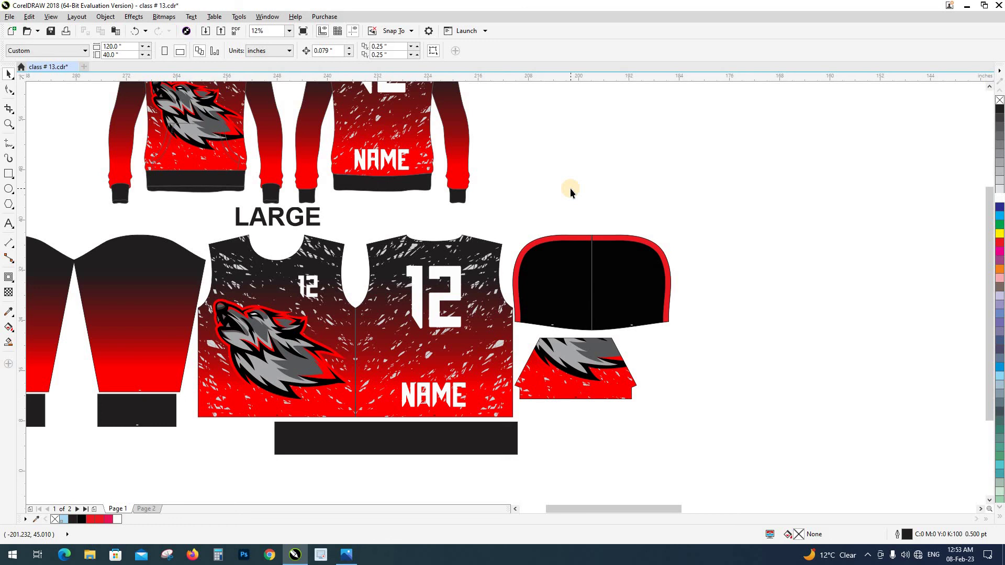
pyautogui.moveTo(554, 210); pyautogui.dragTo(640, 306)
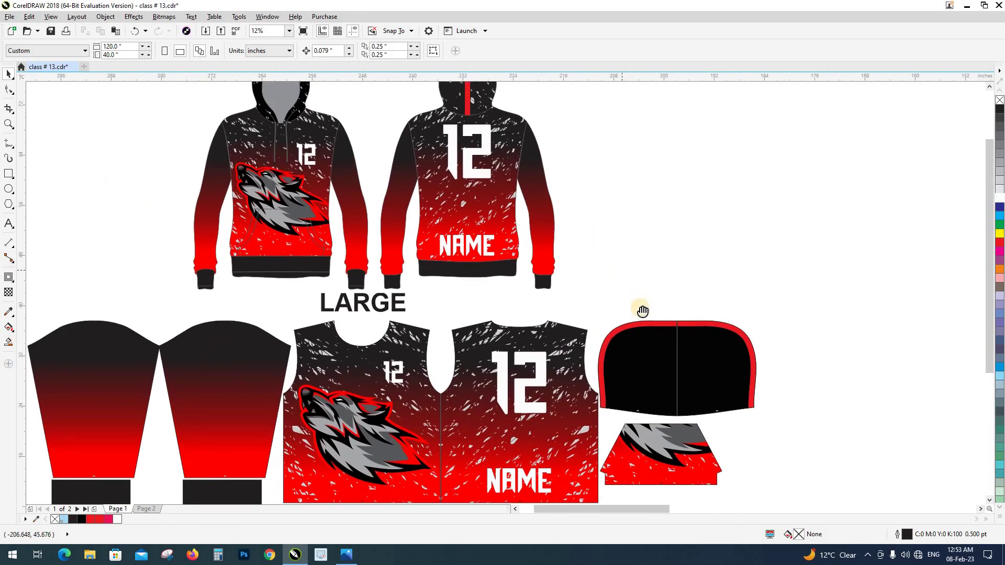
pyautogui.scroll(-2, 523, 184)
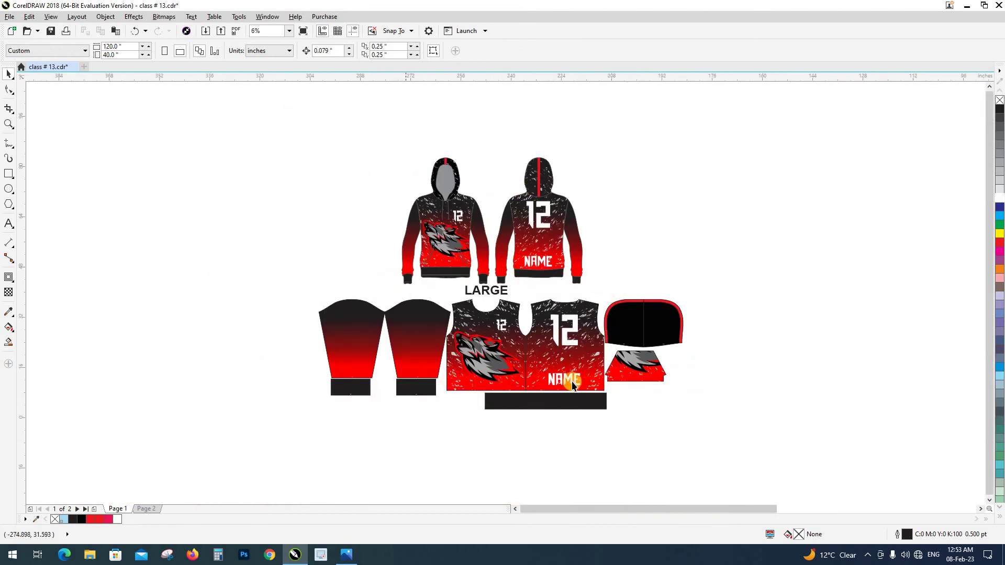